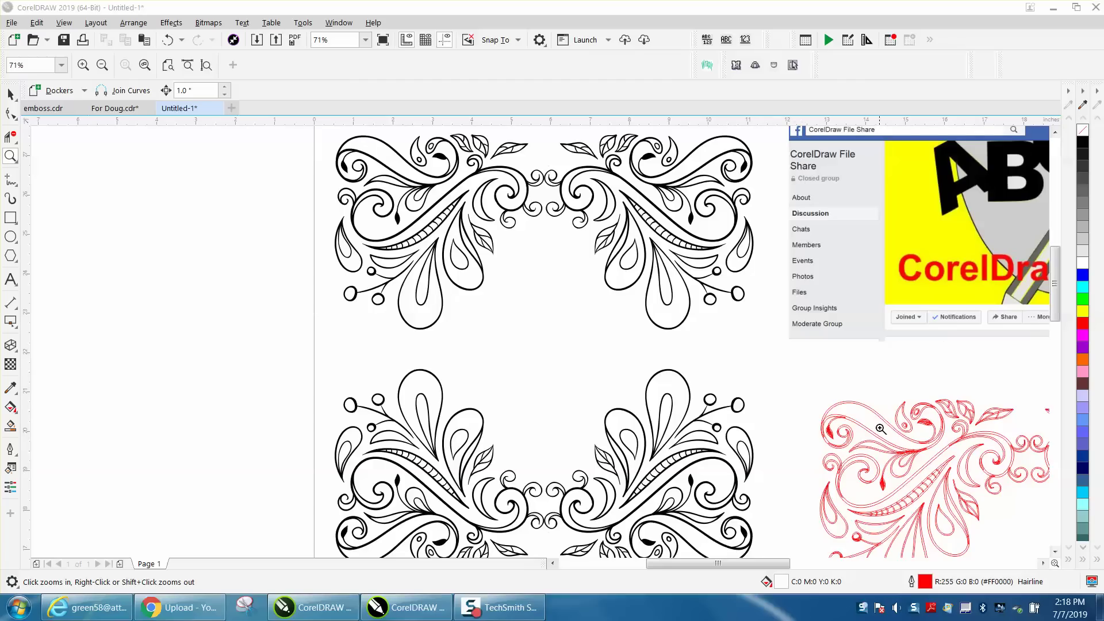
# - Zoom around the page to inspect the red ornaments, banner image and black ornaments
pyautogui.moveTo(832, 393); pyautogui.dragTo(918, 466)
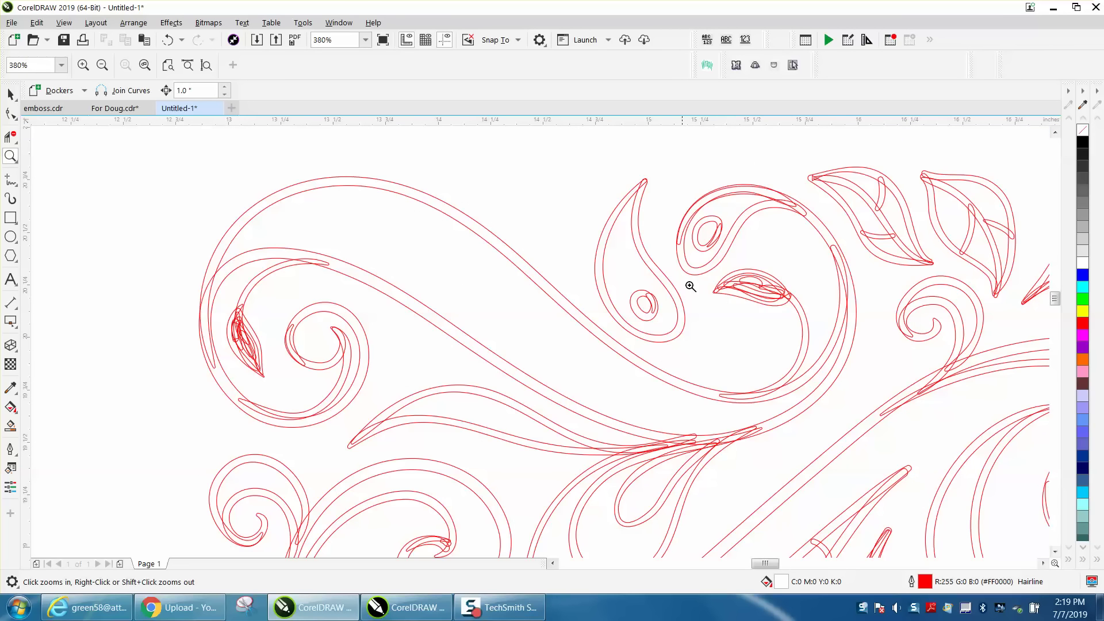
pyautogui.scroll(-5, 694, 292)
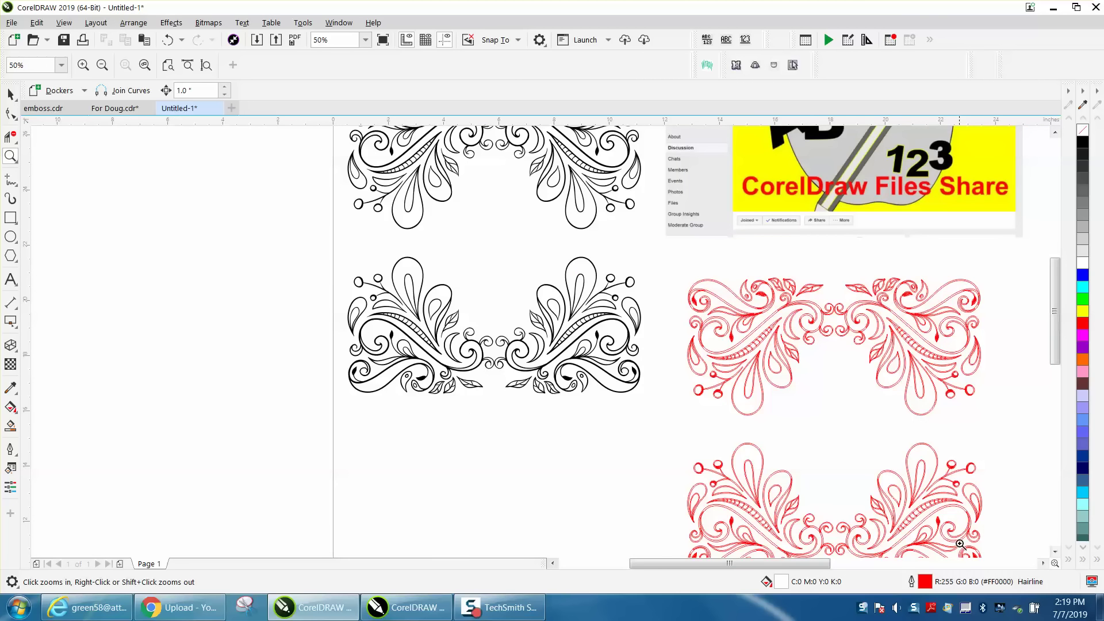
pyautogui.rightClick(857, 407)
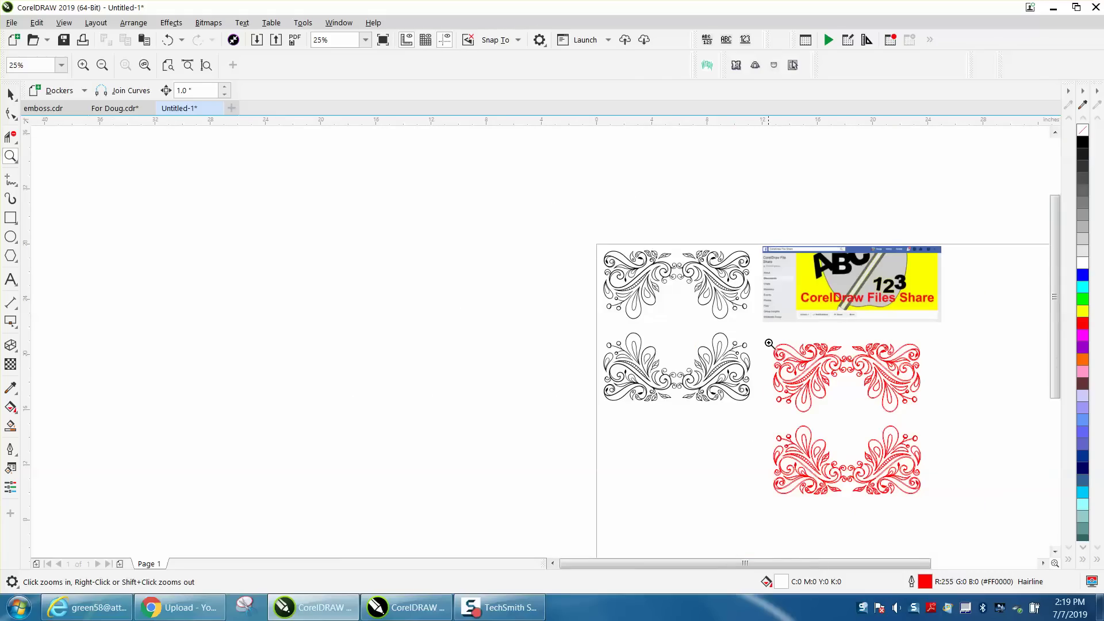
pyautogui.moveTo(765, 342); pyautogui.dragTo(941, 507)
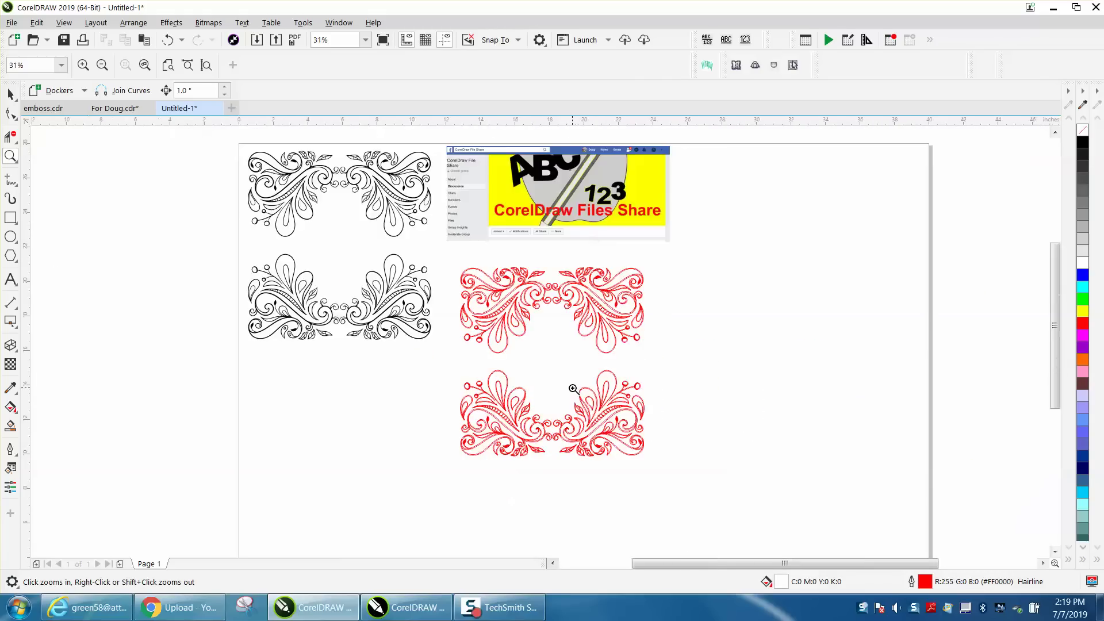
pyautogui.rightClick(573, 390)
pyautogui.moveTo(438, 145); pyautogui.dragTo(684, 249)
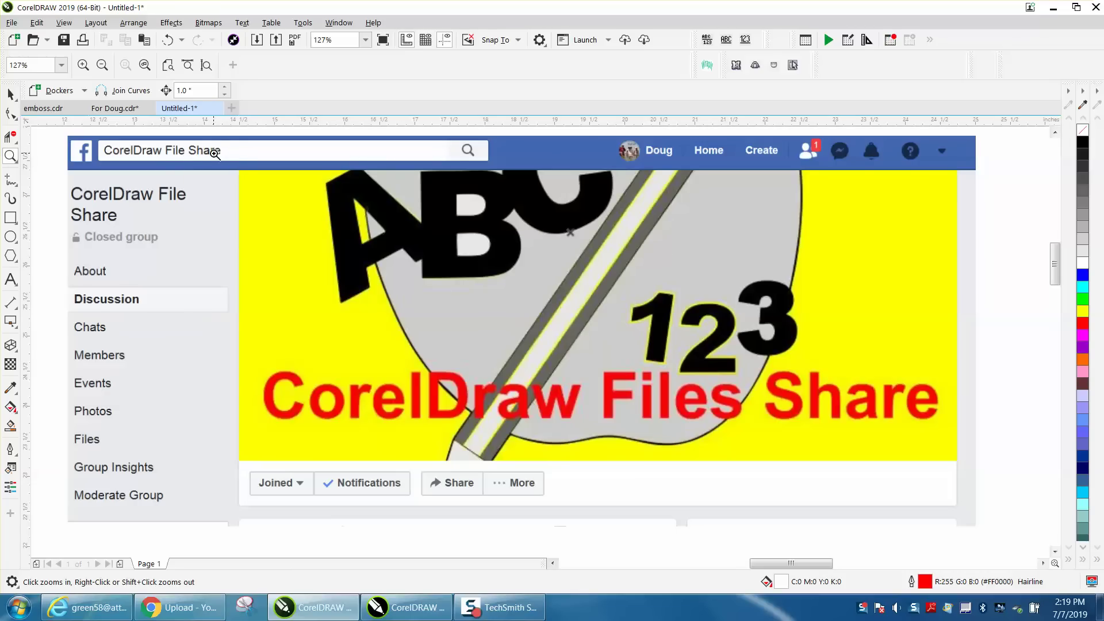
pyautogui.press('F3')
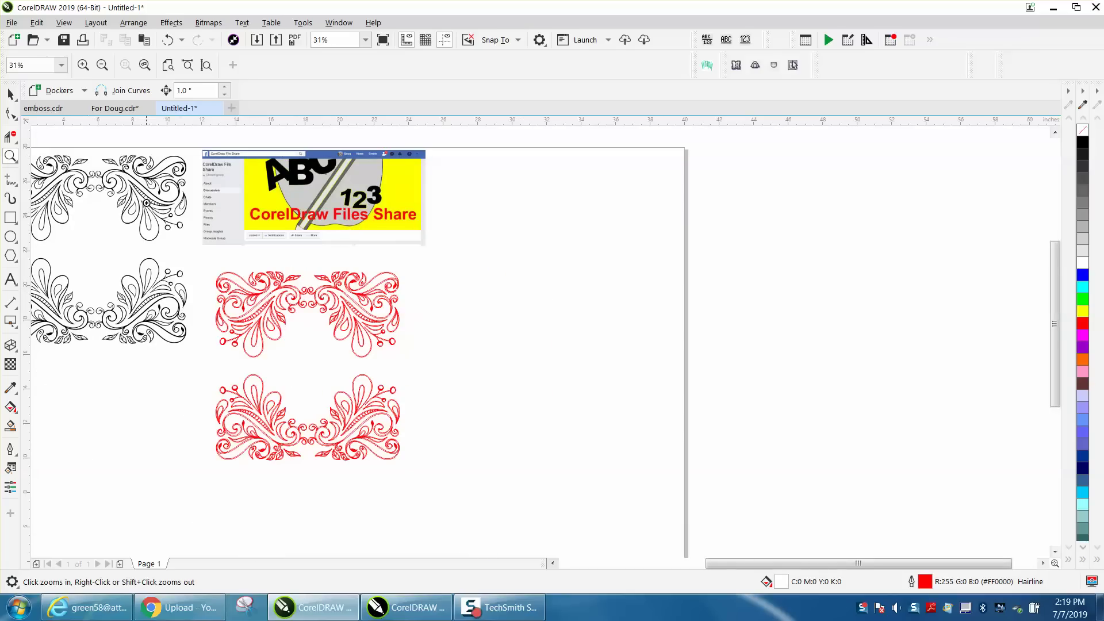
pyautogui.rightClick(119, 179)
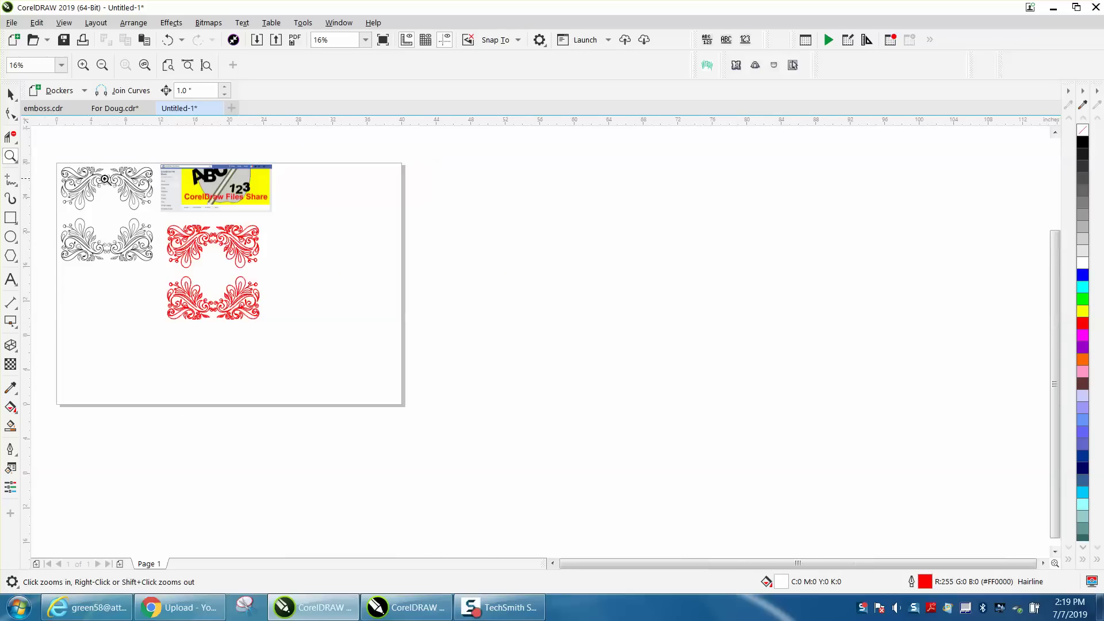
pyautogui.moveTo(55, 174); pyautogui.dragTo(166, 257)
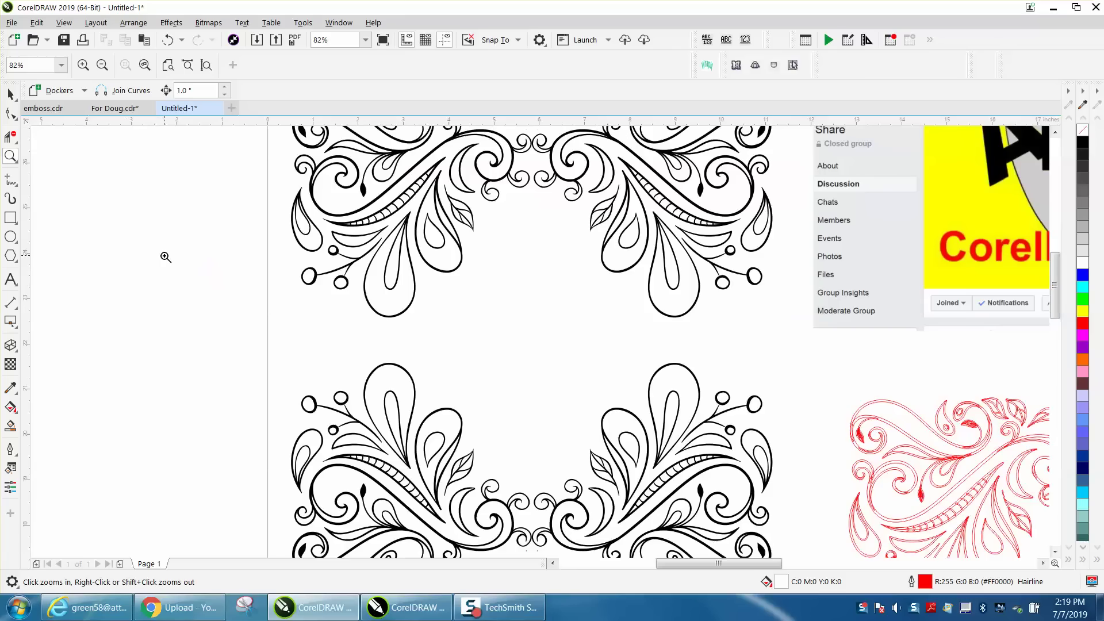
pyautogui.rightClick(166, 256)
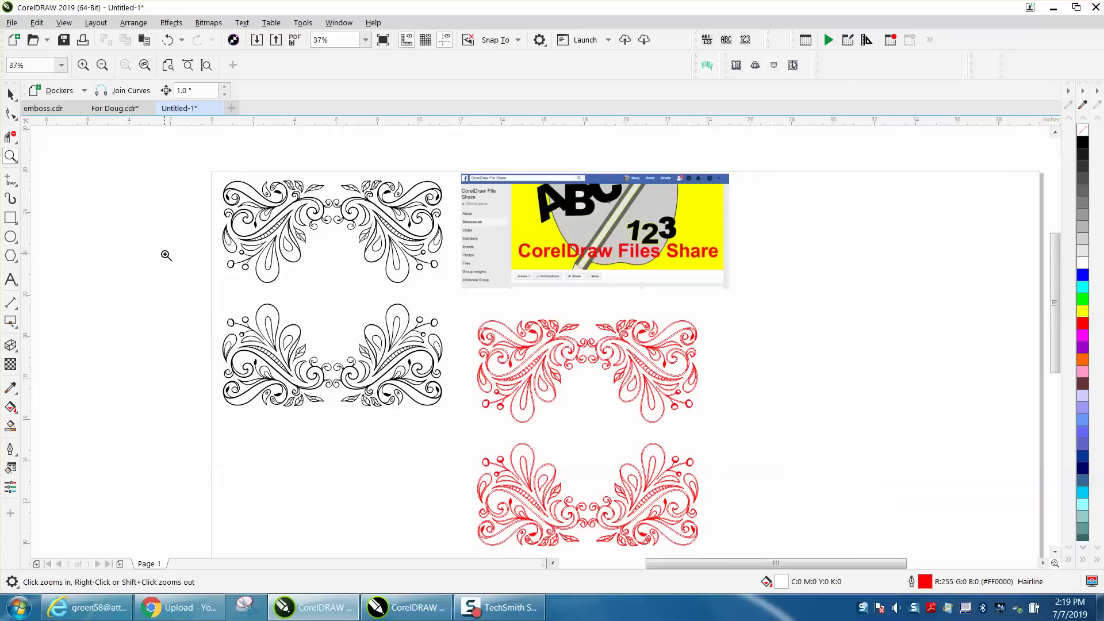
# - Zoom in on the two red ornaments and select the upper one
pyautogui.click(10, 93)
pyautogui.click(554, 352)
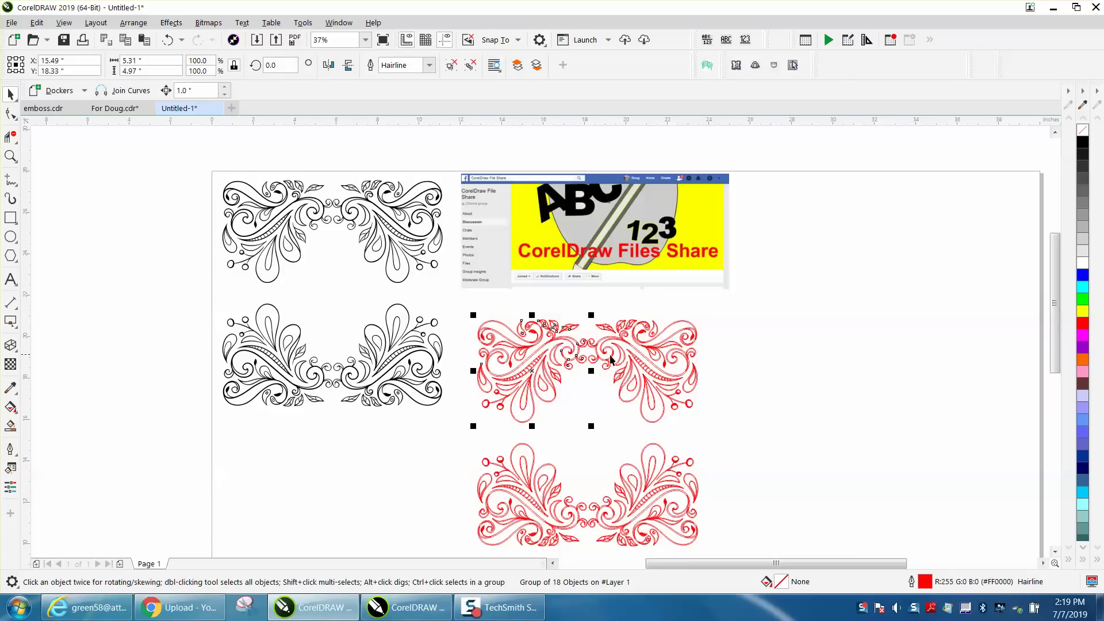
pyautogui.scroll(-2, 619, 328)
pyautogui.click(10, 155)
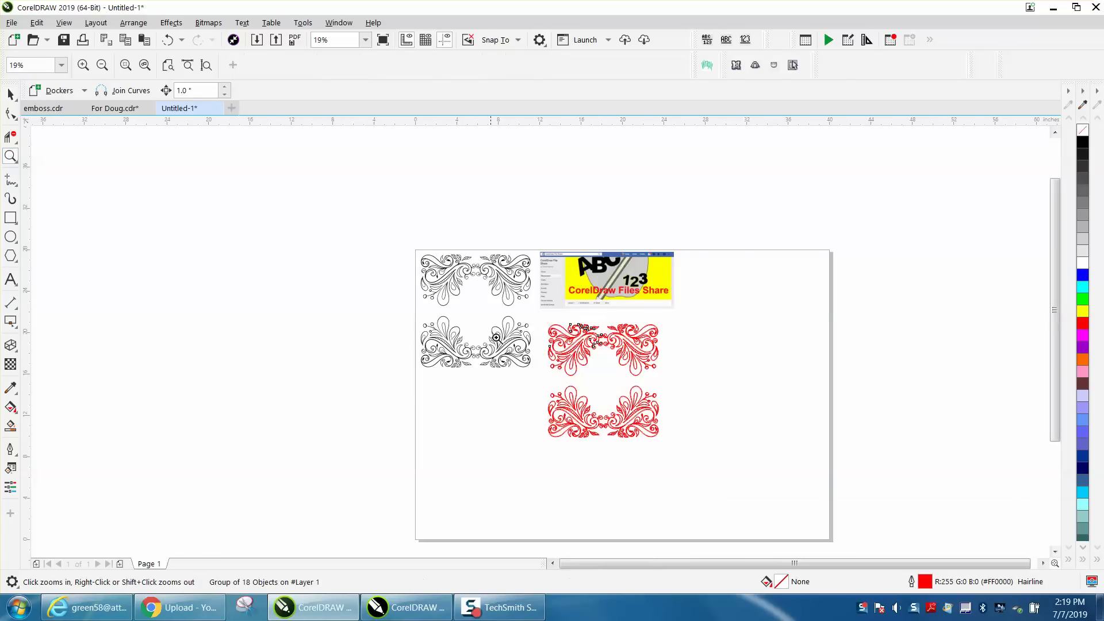
pyautogui.moveTo(534, 318); pyautogui.dragTo(697, 459)
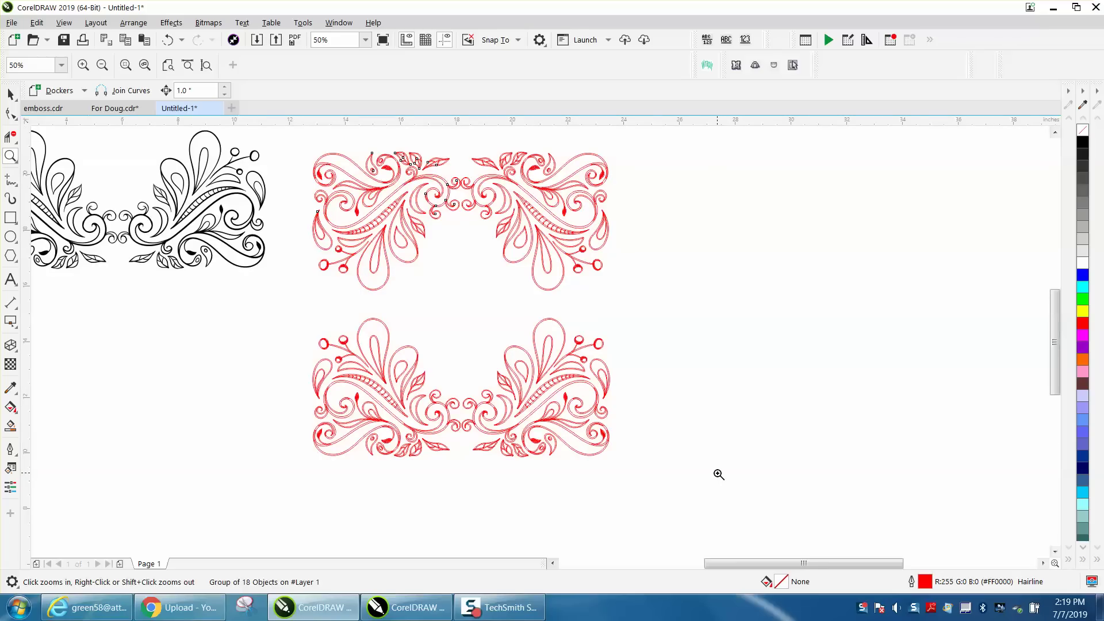
pyautogui.click(10, 93)
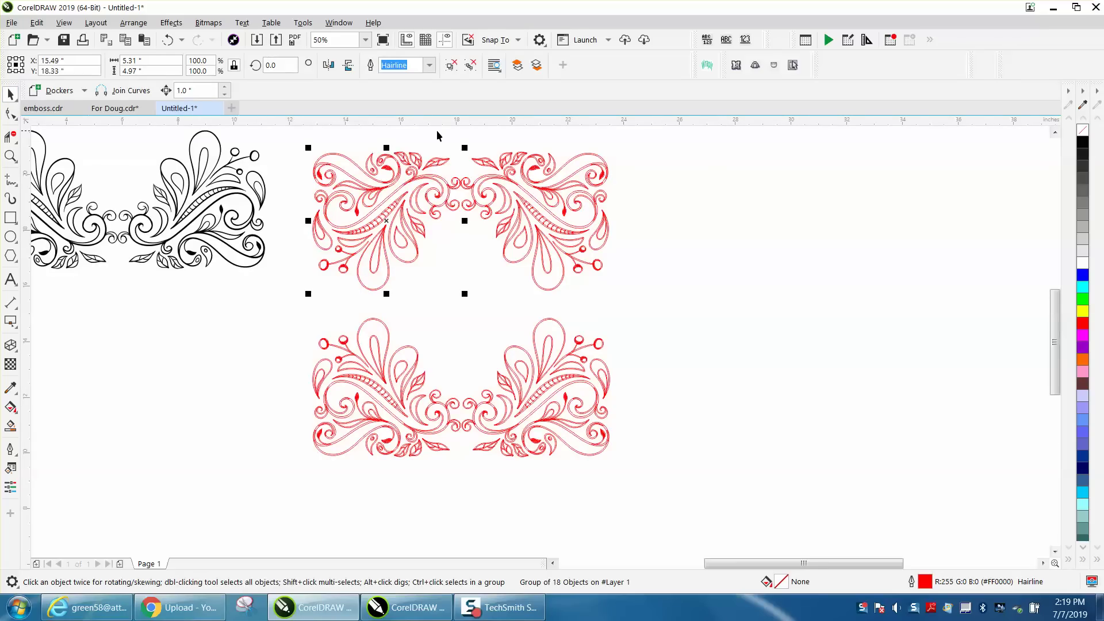
pyautogui.moveTo(446, 135); pyautogui.dragTo(643, 299)
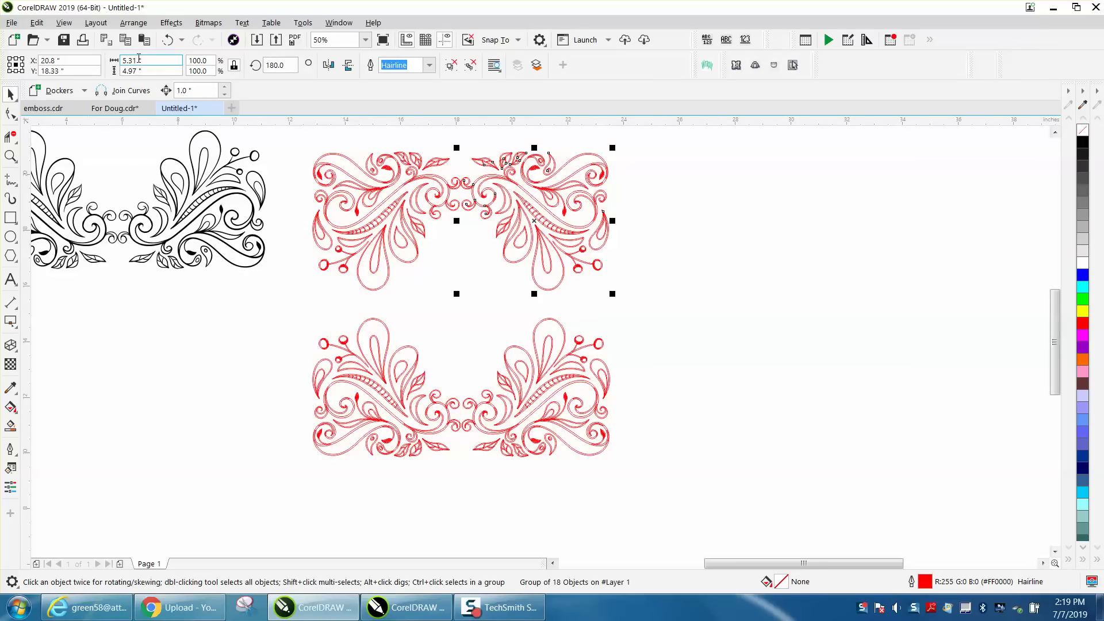
# - Set the nudge distance to 6.0 inches and select the upper-right red ornament group
pyautogui.click(646, 172)
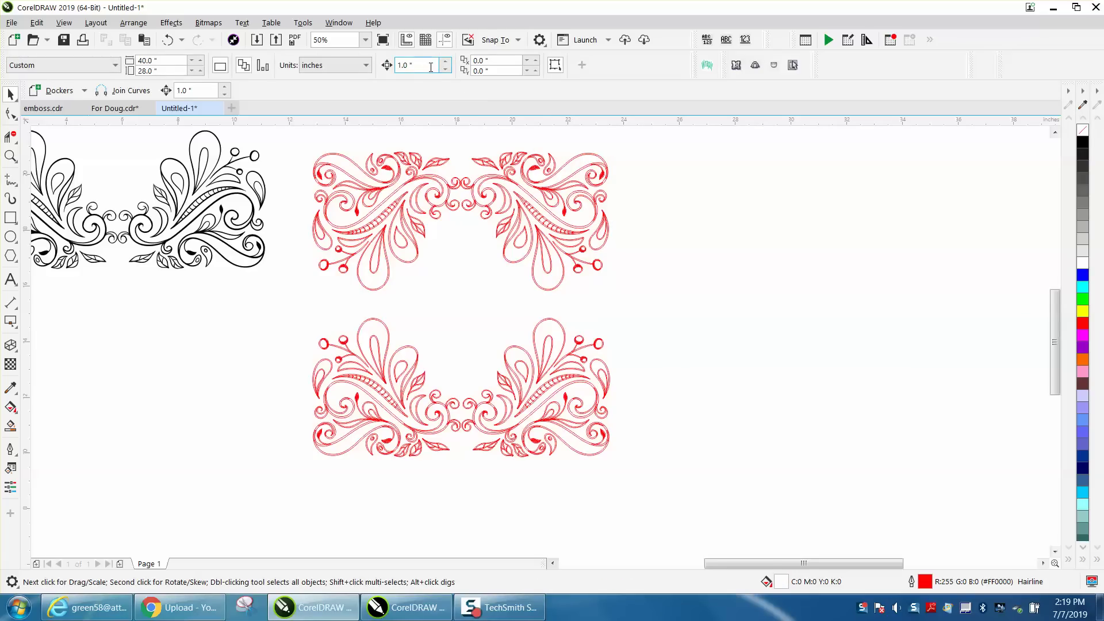
pyautogui.moveTo(415, 65); pyautogui.dragTo(382, 69)
pyautogui.write('6')
pyautogui.press('Return')
pyautogui.moveTo(456, 148); pyautogui.dragTo(664, 298)
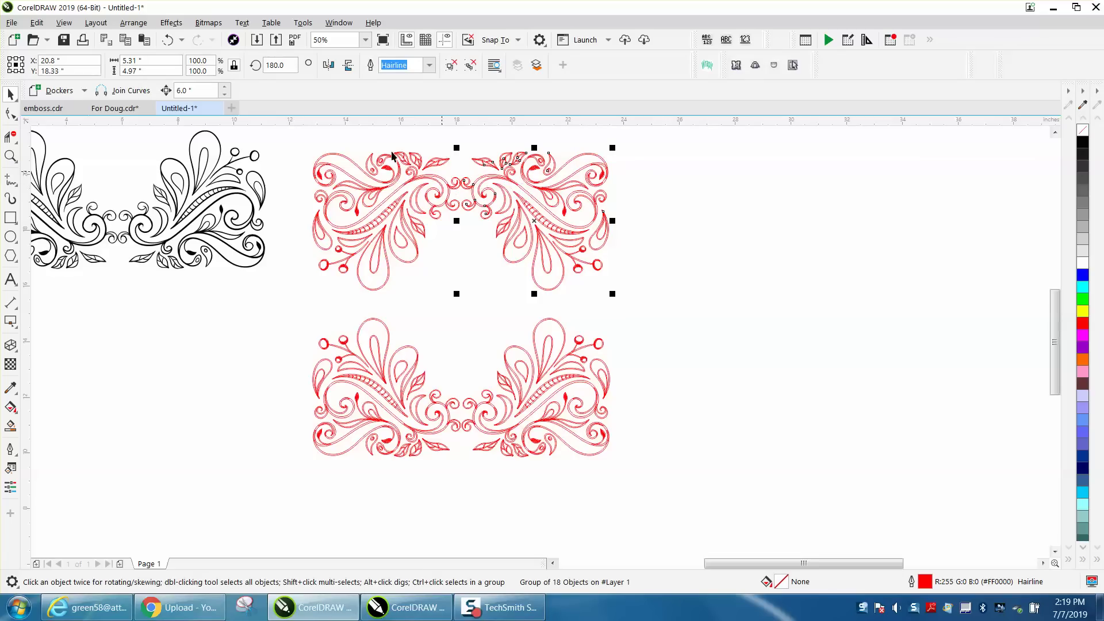
pyautogui.click(135, 23)
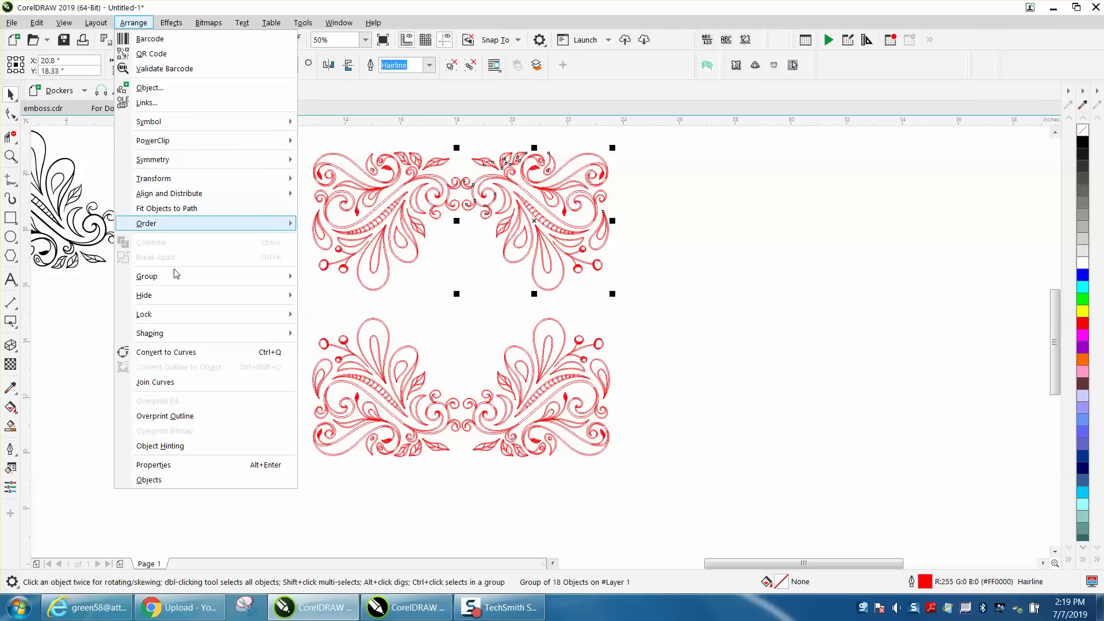
# - Ungroup all of the upper-right ornament and weld its pieces into one curve
pyautogui.moveTo(179, 277)
pyautogui.click(352, 308)
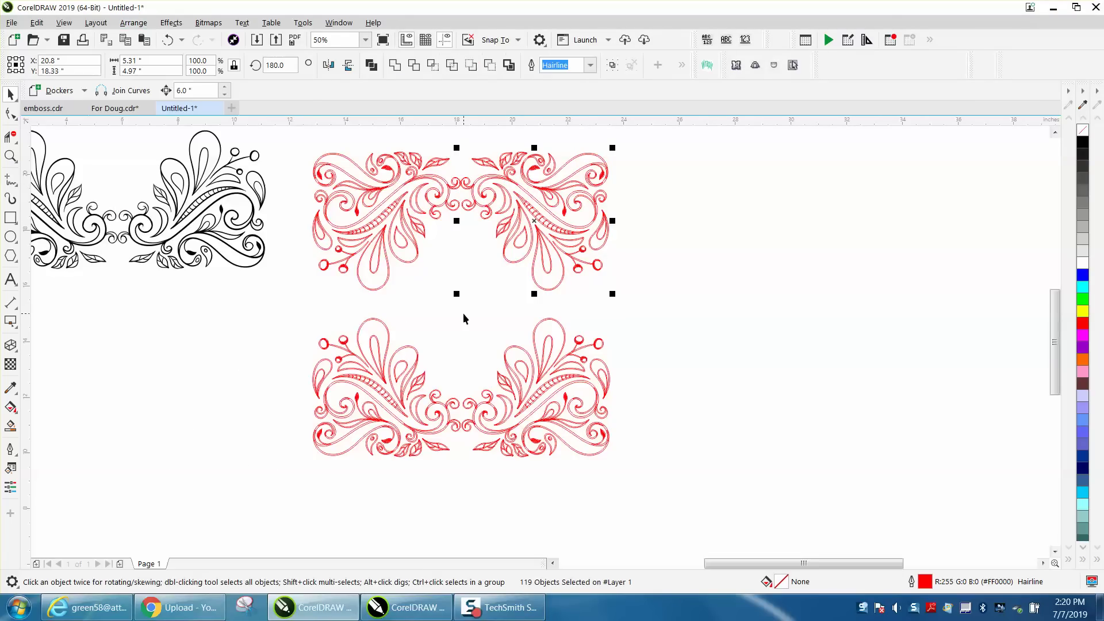
pyautogui.click(397, 66)
# - Zoom in to inspect the upper leaf tip and the notch in the curve
pyautogui.click(10, 155)
pyautogui.moveTo(479, 153); pyautogui.dragTo(557, 182)
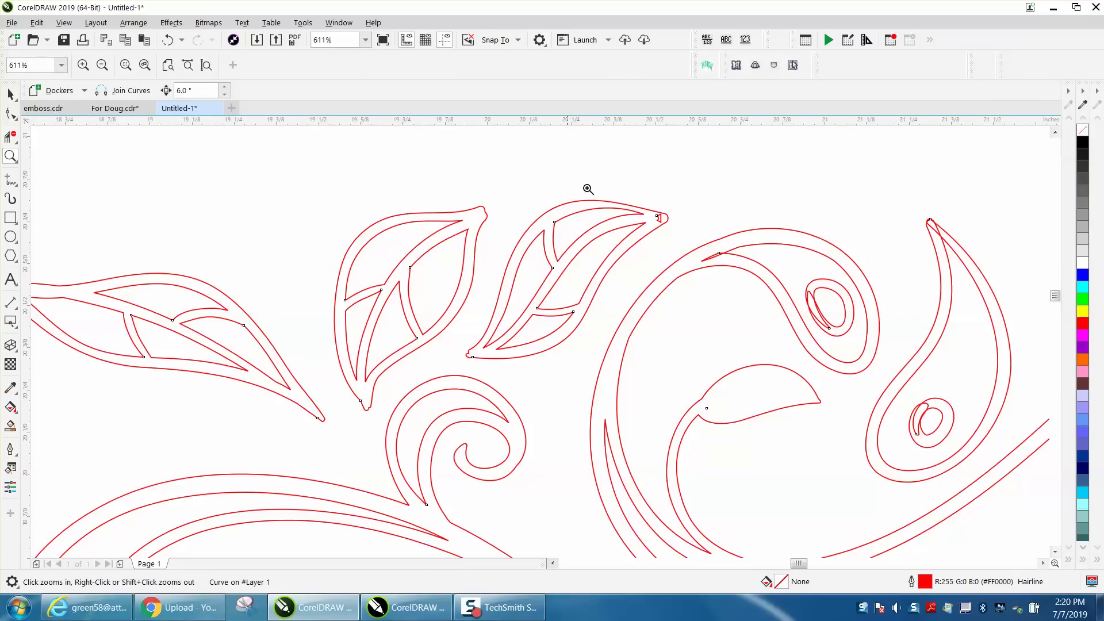
pyautogui.moveTo(649, 203); pyautogui.dragTo(710, 244)
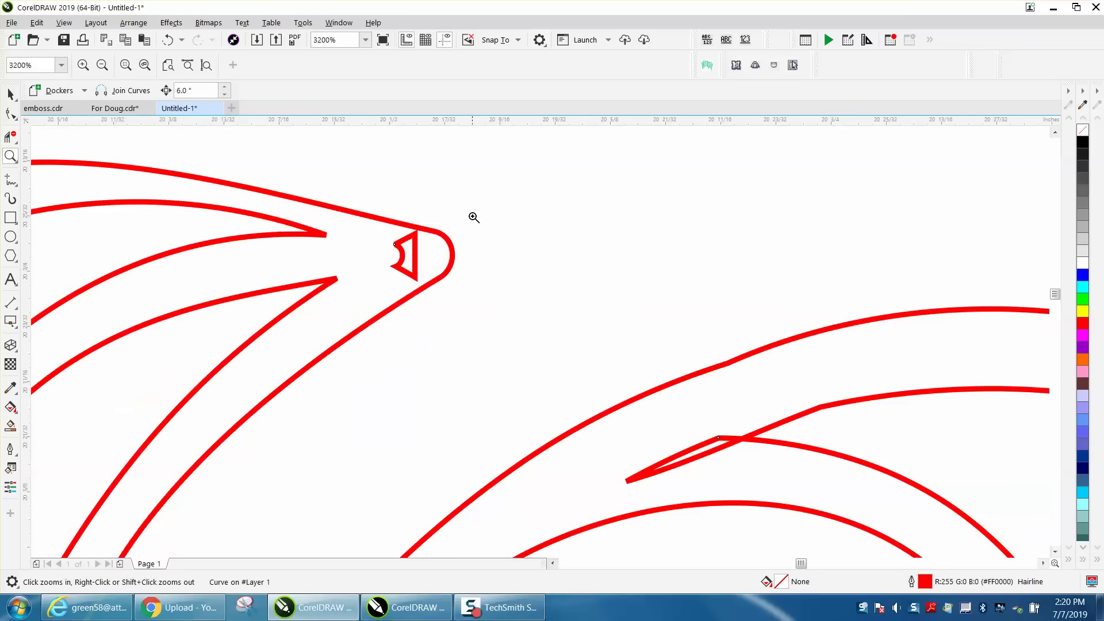
pyautogui.rightClick(440, 224)
pyautogui.rightClick(443, 225)
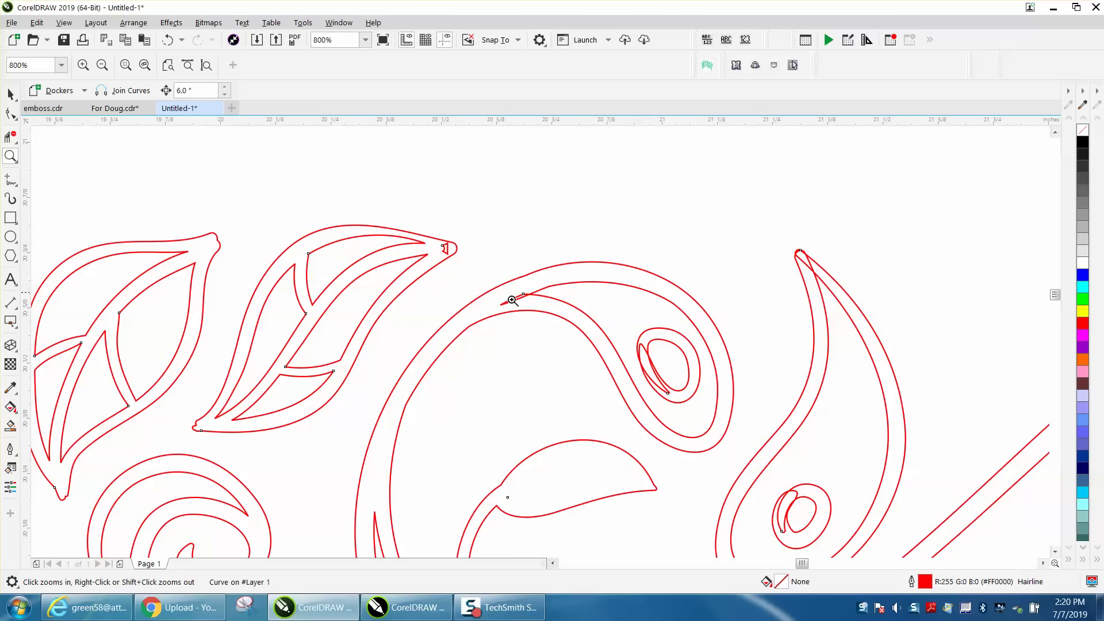
pyautogui.moveTo(512, 300); pyautogui.dragTo(564, 320)
pyautogui.rightClick(525, 276)
pyautogui.rightClick(508, 256)
pyautogui.rightClick(508, 255)
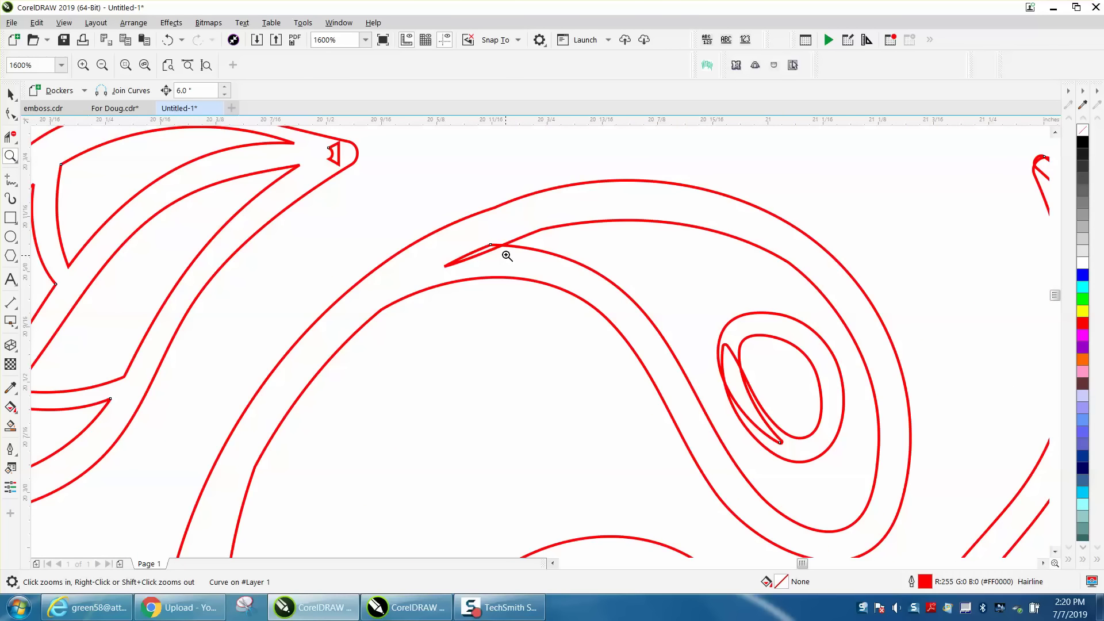
pyautogui.rightClick(505, 252)
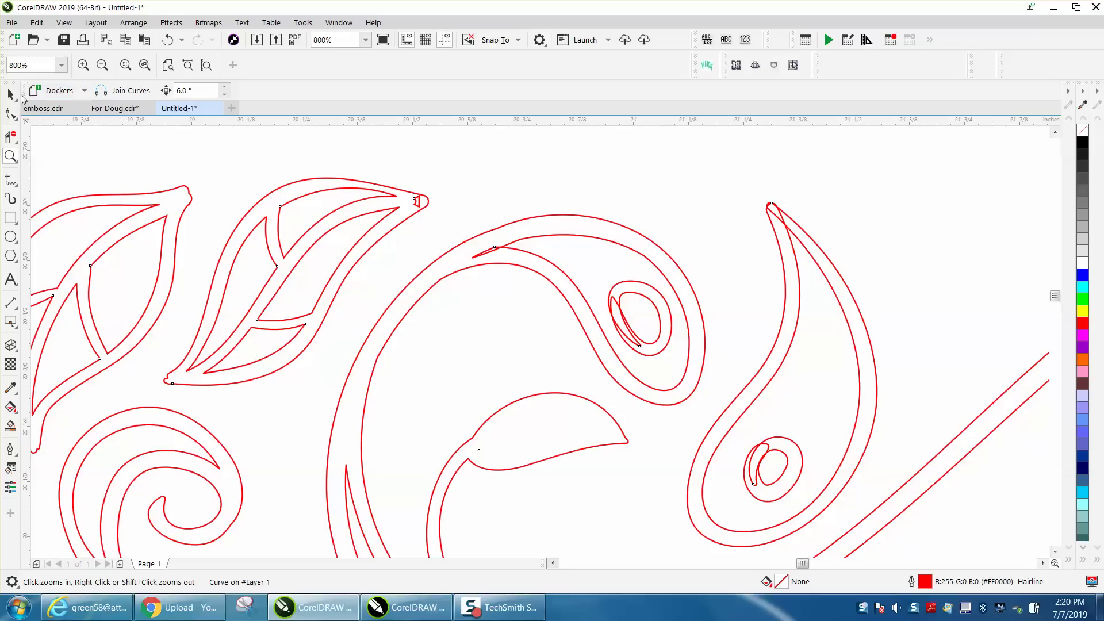
# - Break the welded curve apart and delete the tiny stray piece at the leaf tip
pyautogui.click(12, 94)
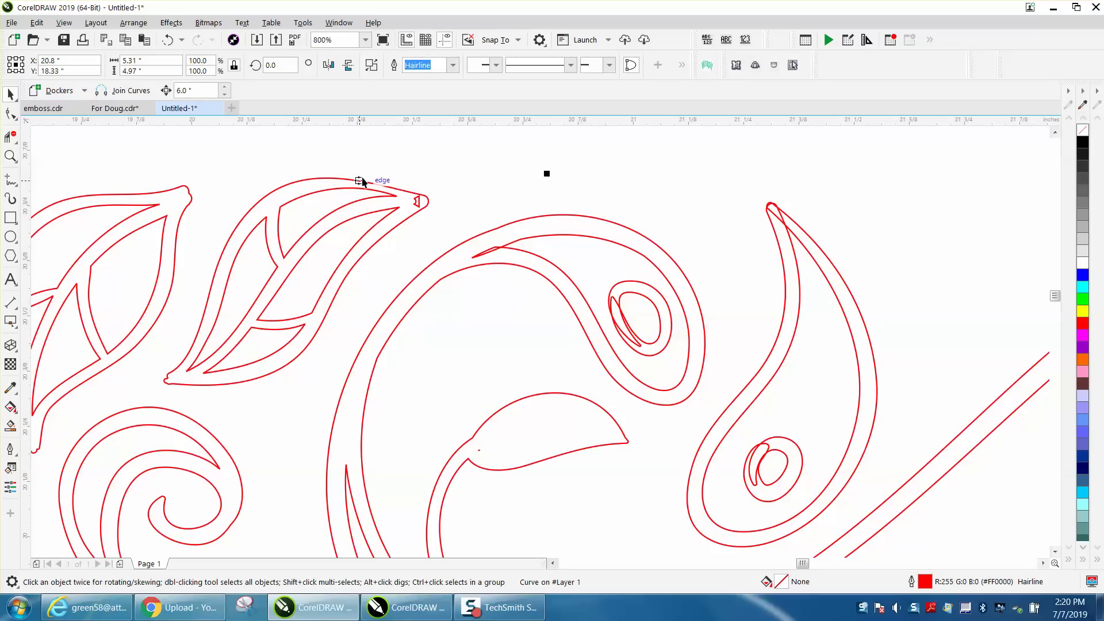
pyautogui.click(133, 23)
pyautogui.click(173, 257)
pyautogui.click(468, 171)
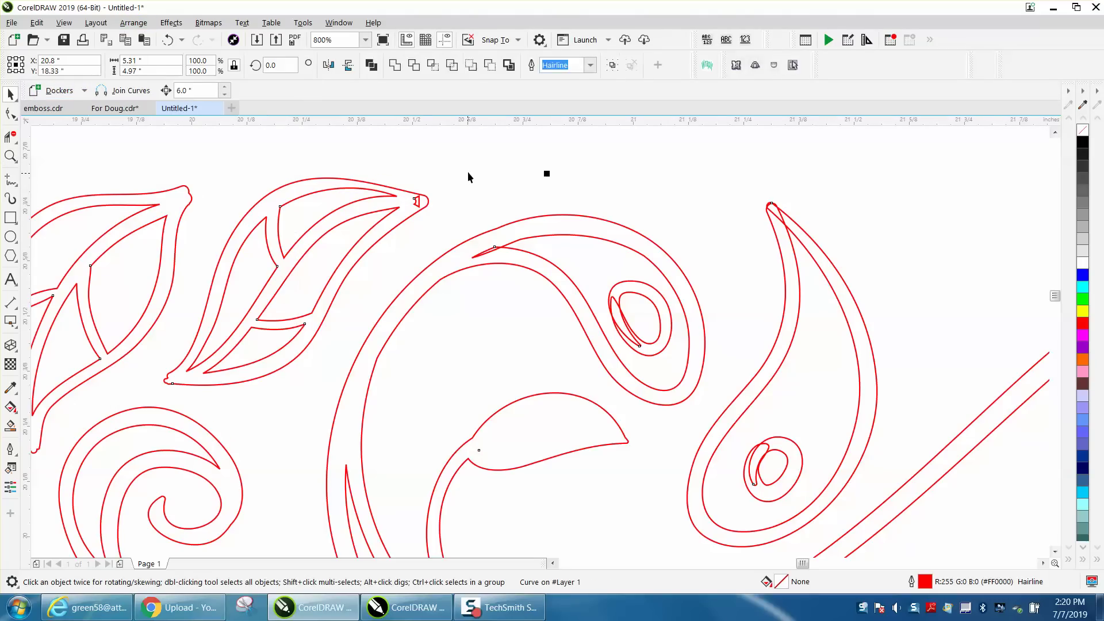
pyautogui.click(418, 205)
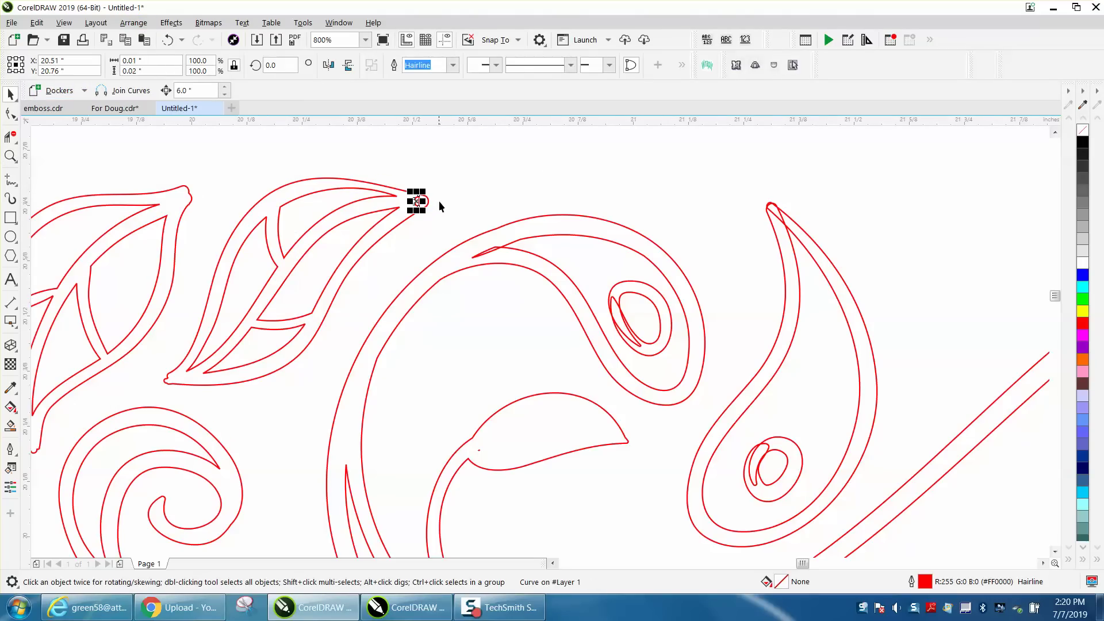
pyautogui.press('Delete')
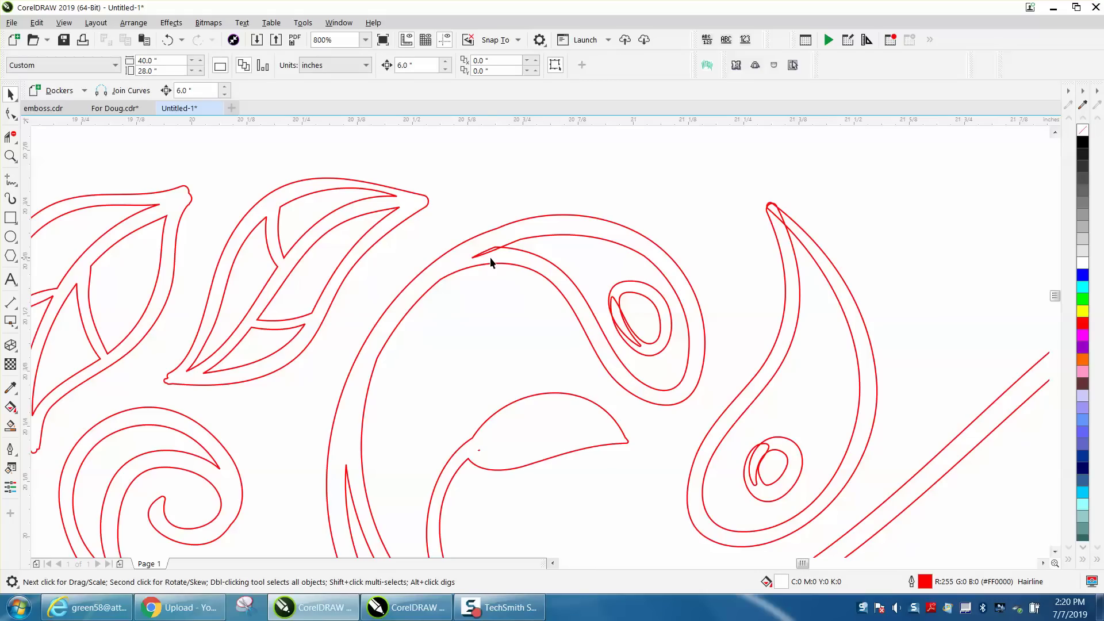
pyautogui.click(18, 142)
pyautogui.click(69, 171)
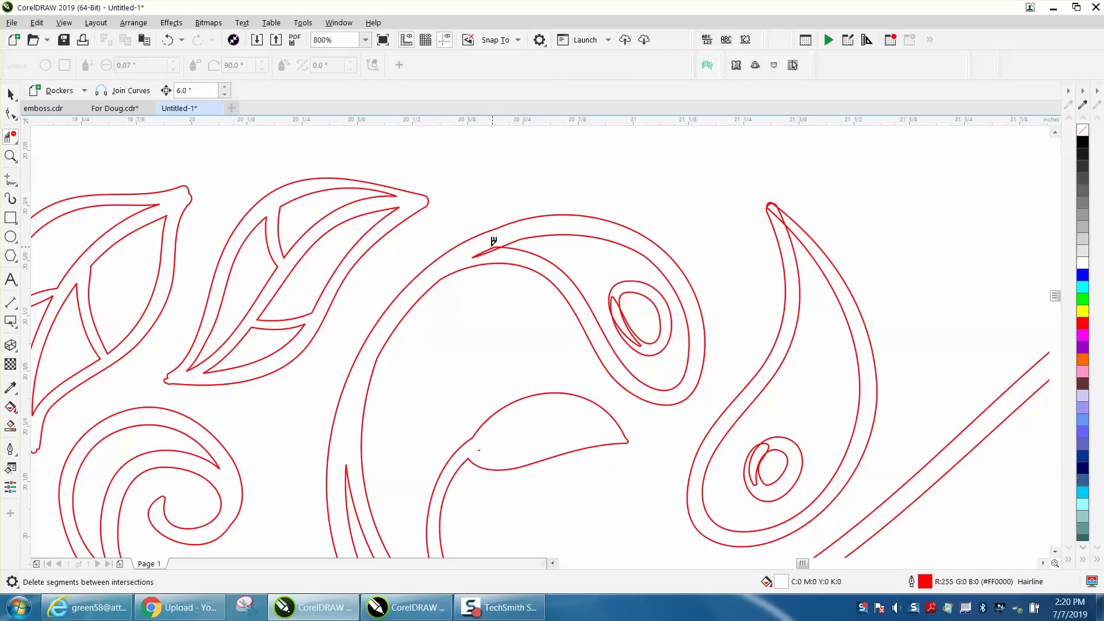
# - Delete the short stray segment and the stray pieces around the small inner loop
pyautogui.click(495, 246)
pyautogui.click(613, 295)
pyautogui.click(622, 312)
pyautogui.click(639, 338)
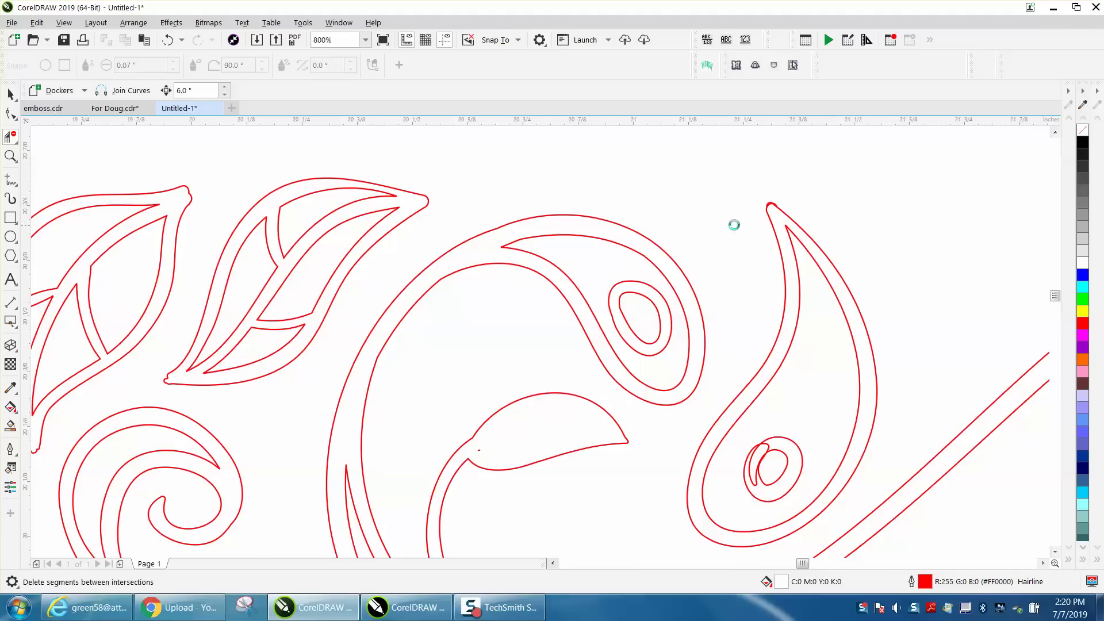
pyautogui.scroll(-1, 732, 225)
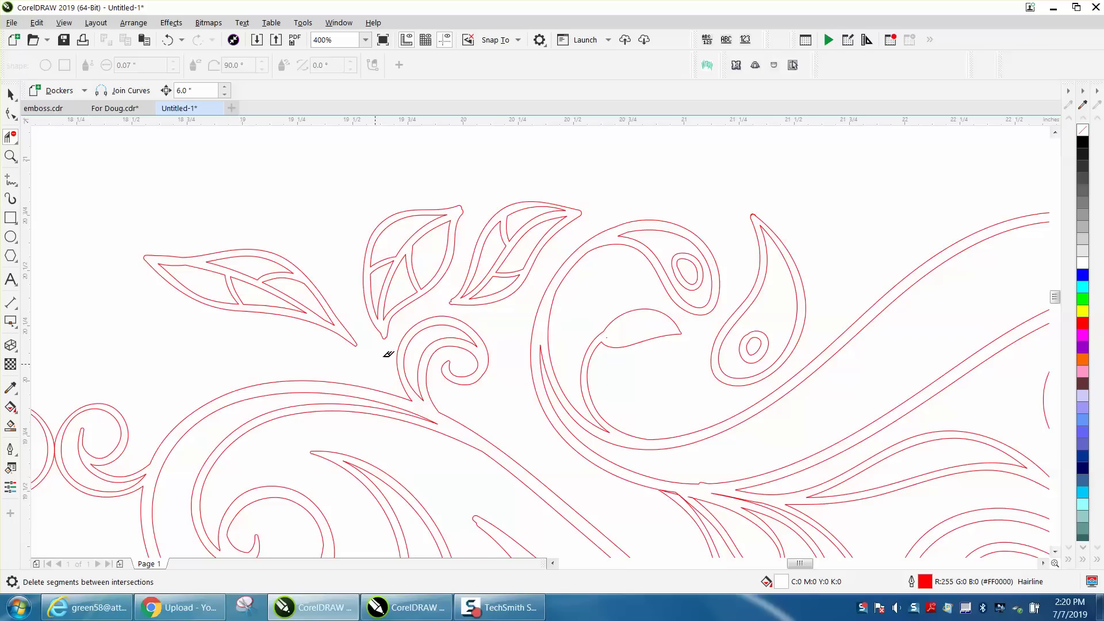
pyautogui.scroll(-1, 382, 331)
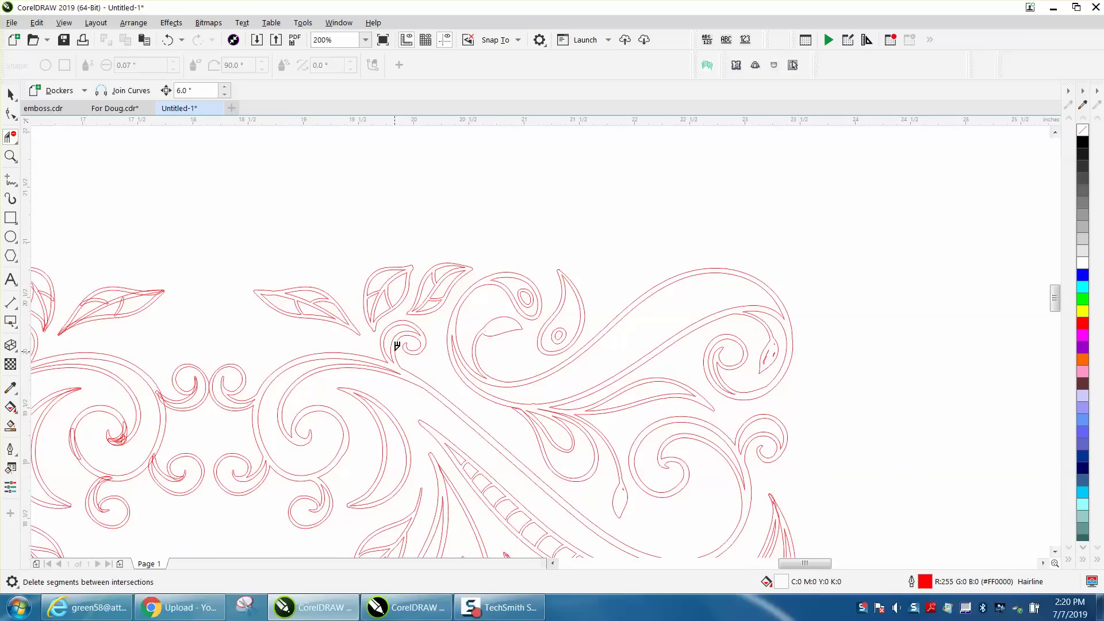
pyautogui.scroll(-1, 397, 345)
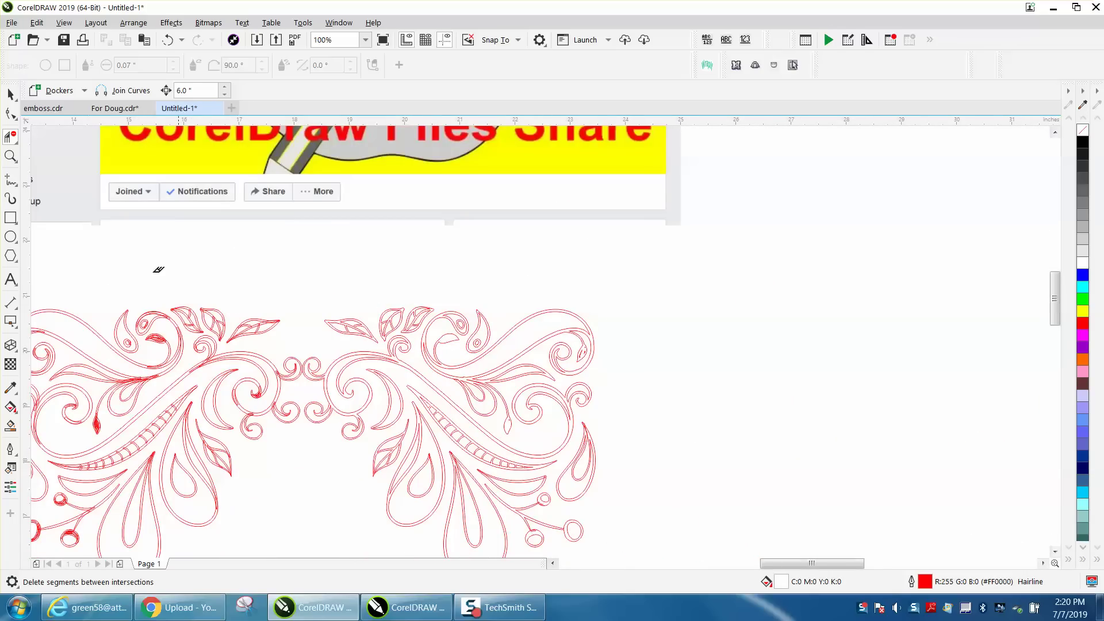
# - Trim the inner curve piece and short overlaps at the right leaf tip
pyautogui.click(11, 156)
pyautogui.moveTo(590, 413); pyautogui.dragTo(649, 456)
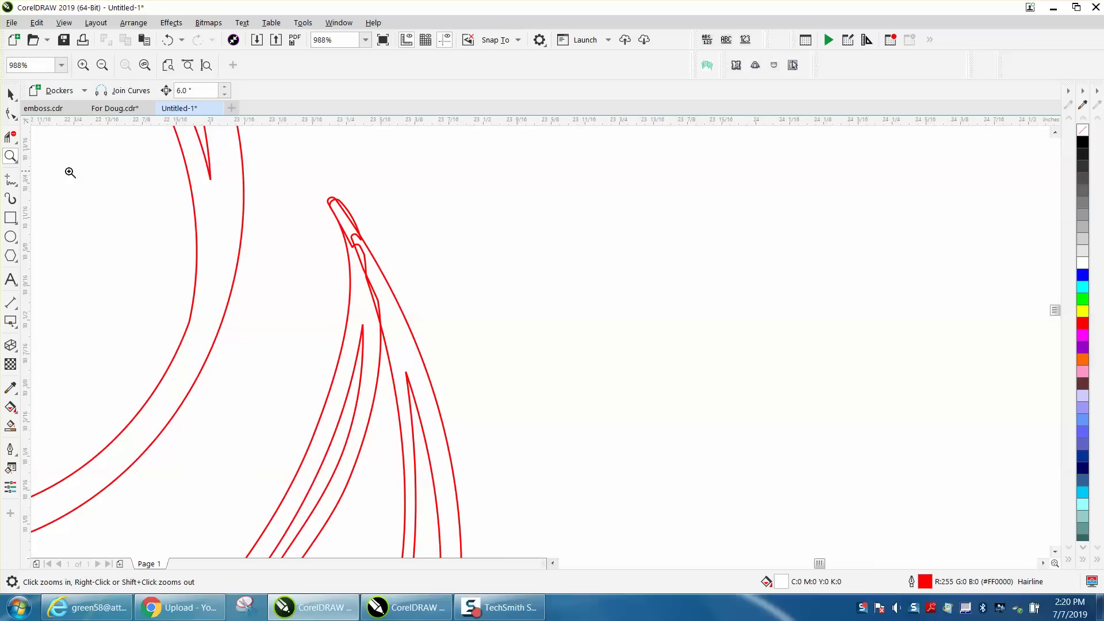
pyautogui.click(20, 143)
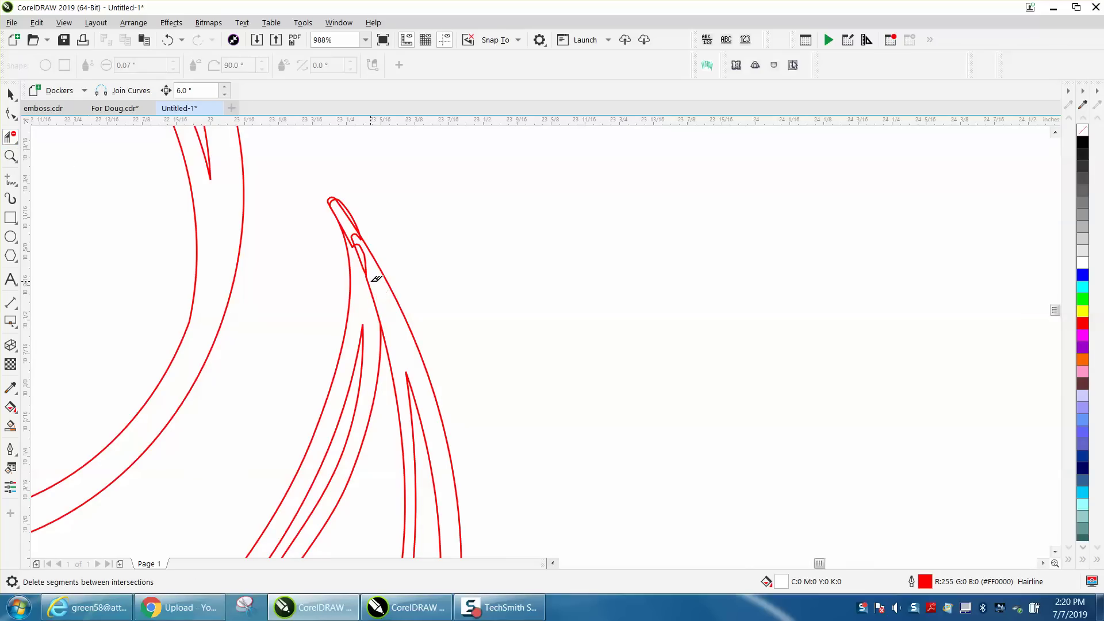
pyautogui.click(369, 280)
pyautogui.click(365, 251)
pyautogui.click(353, 238)
pyautogui.click(360, 248)
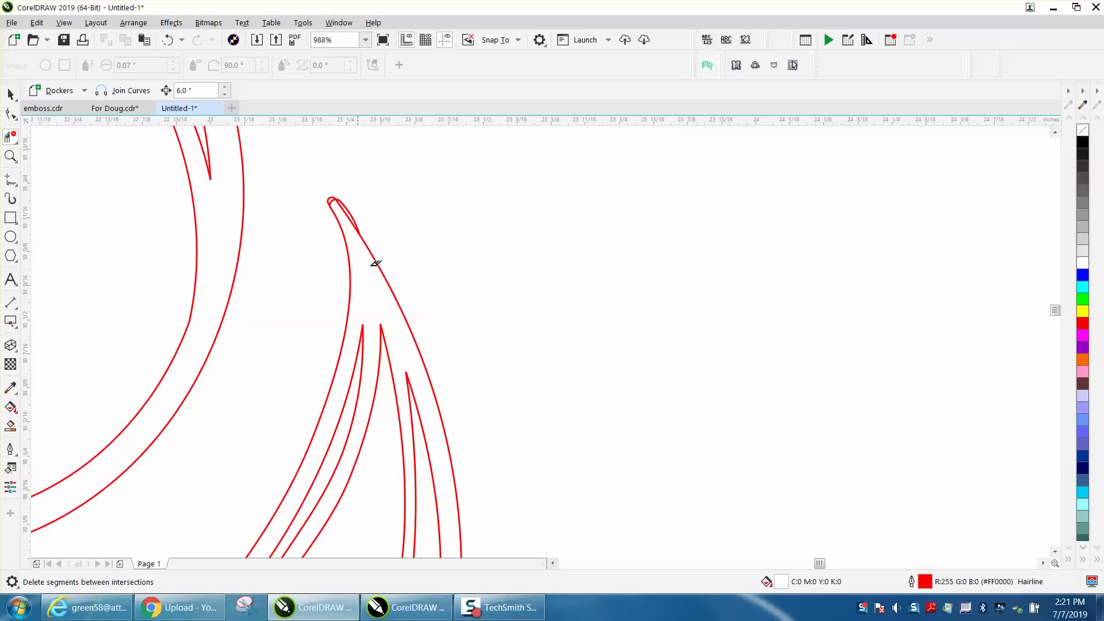
pyautogui.scroll(-2, 386, 291)
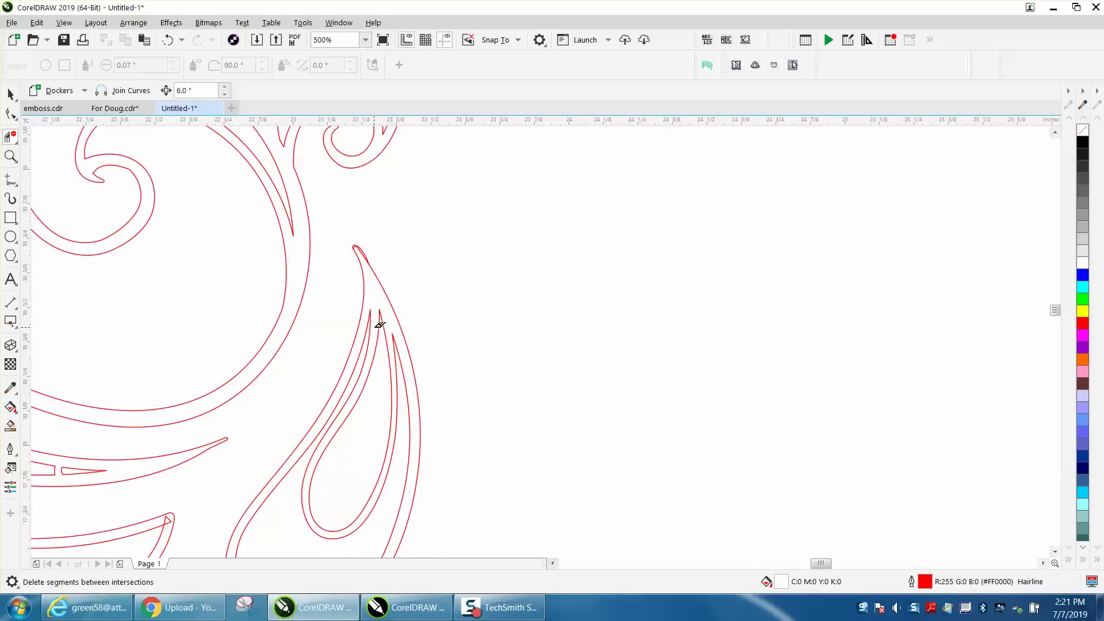
pyautogui.scroll(-2, 380, 326)
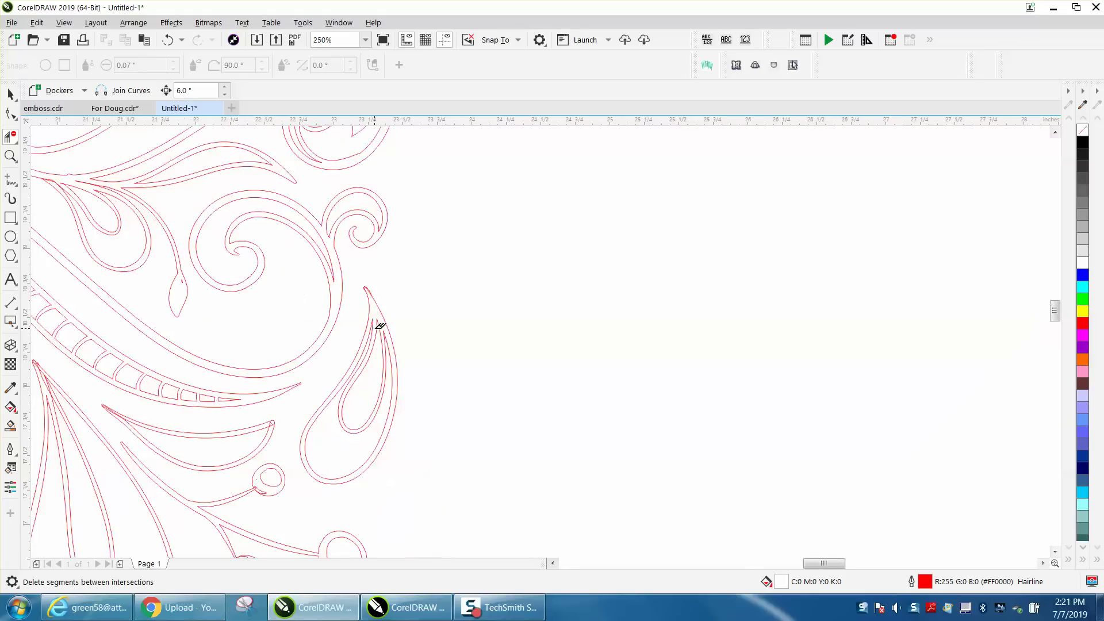
# - Remove the curled tail, junction loop and overlaps around the small circle and lower circle
pyautogui.click(11, 156)
pyautogui.moveTo(212, 420); pyautogui.dragTo(376, 534)
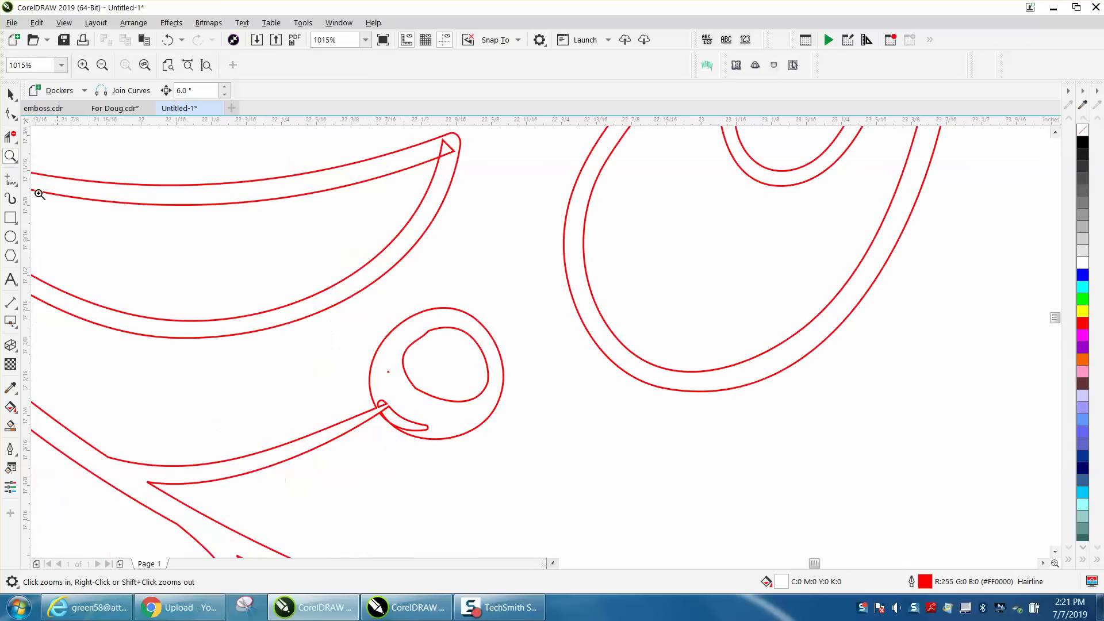
pyautogui.click(11, 137)
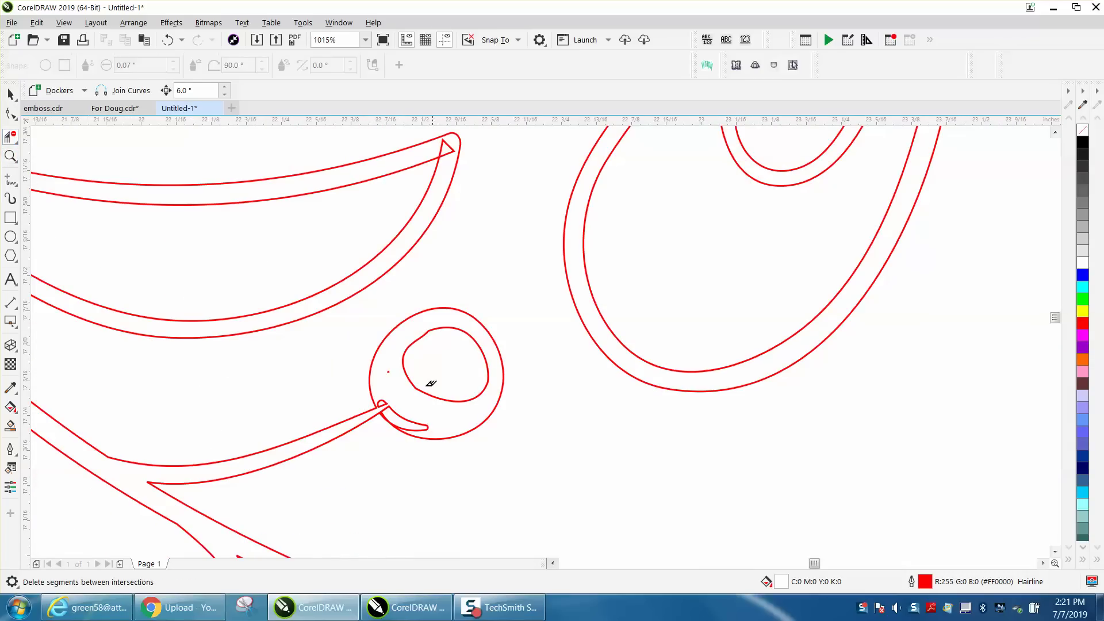
pyautogui.click(403, 415)
pyautogui.click(384, 402)
pyautogui.click(452, 148)
pyautogui.scroll(-2, 454, 157)
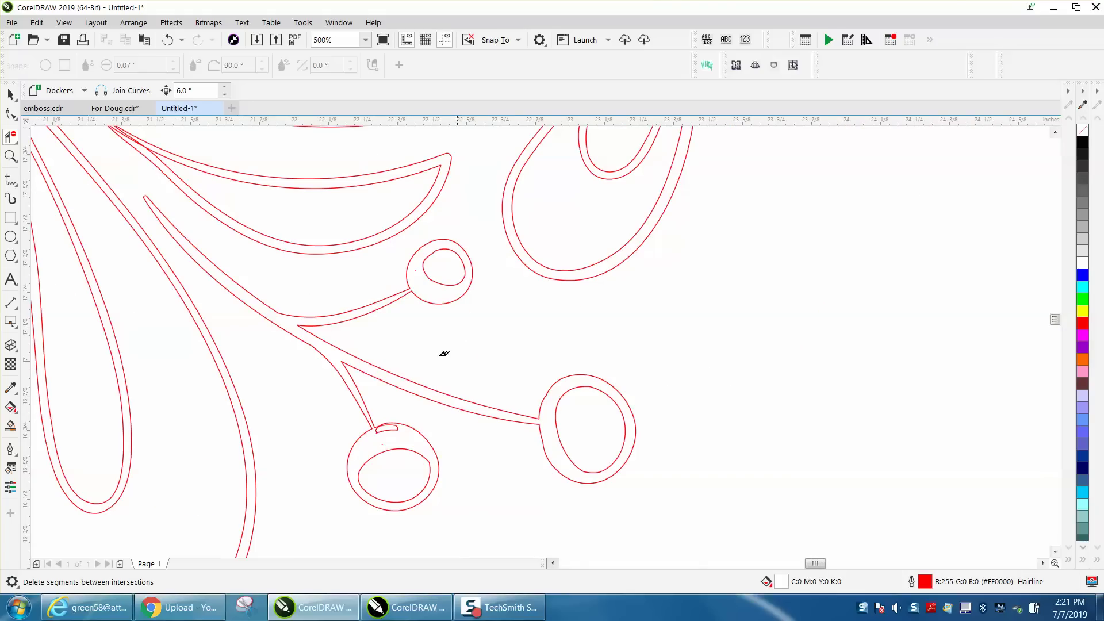
pyautogui.click(392, 426)
pyautogui.scroll(-2, 575, 432)
# - Delete the overlapping pieces at the stem tip and where the stems meet
pyautogui.click(10, 156)
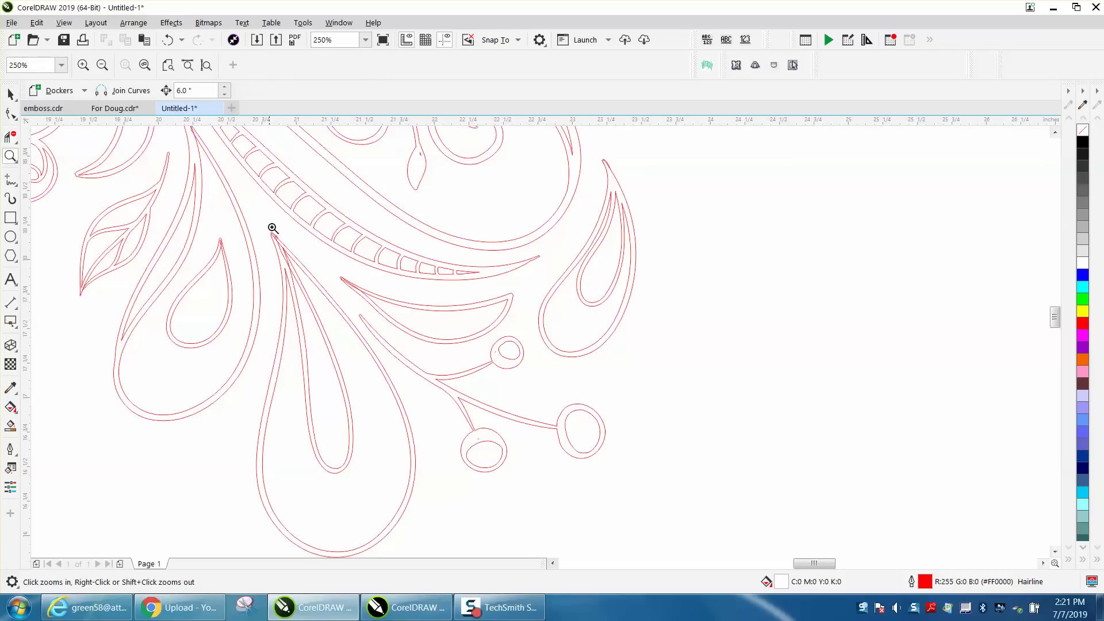
pyautogui.moveTo(261, 223); pyautogui.dragTo(440, 333)
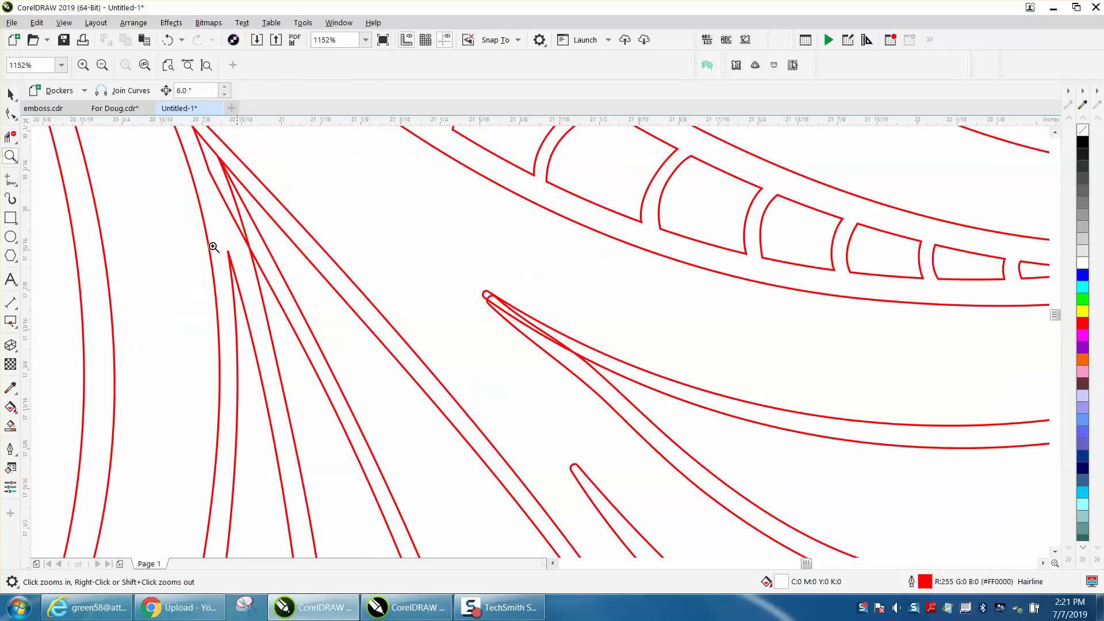
pyautogui.click(10, 137)
pyautogui.click(565, 339)
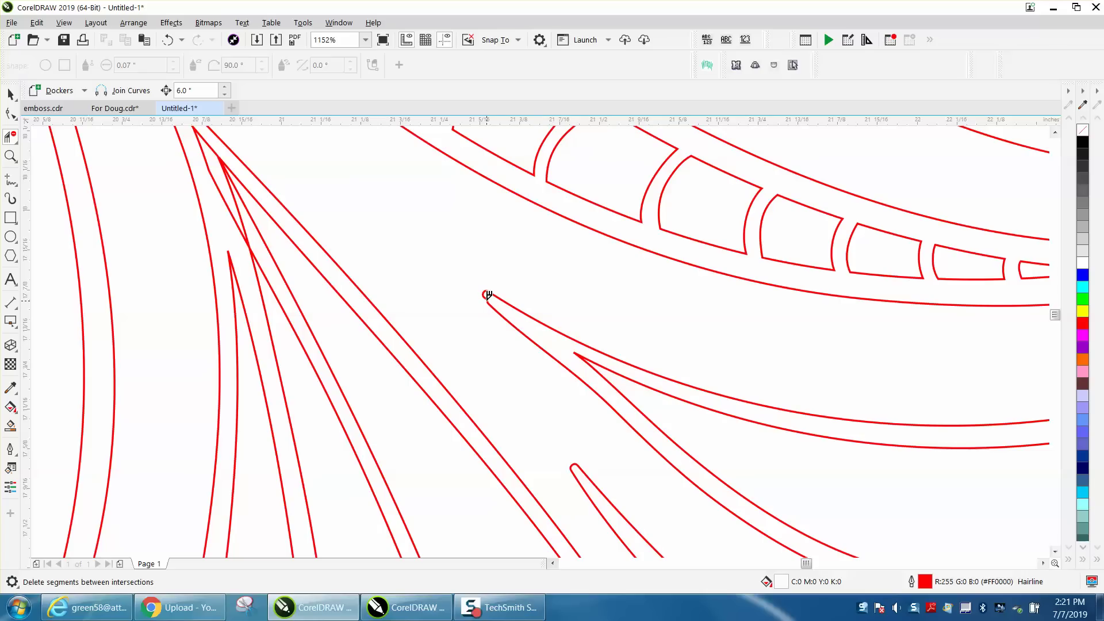
pyautogui.click(214, 168)
pyautogui.click(219, 151)
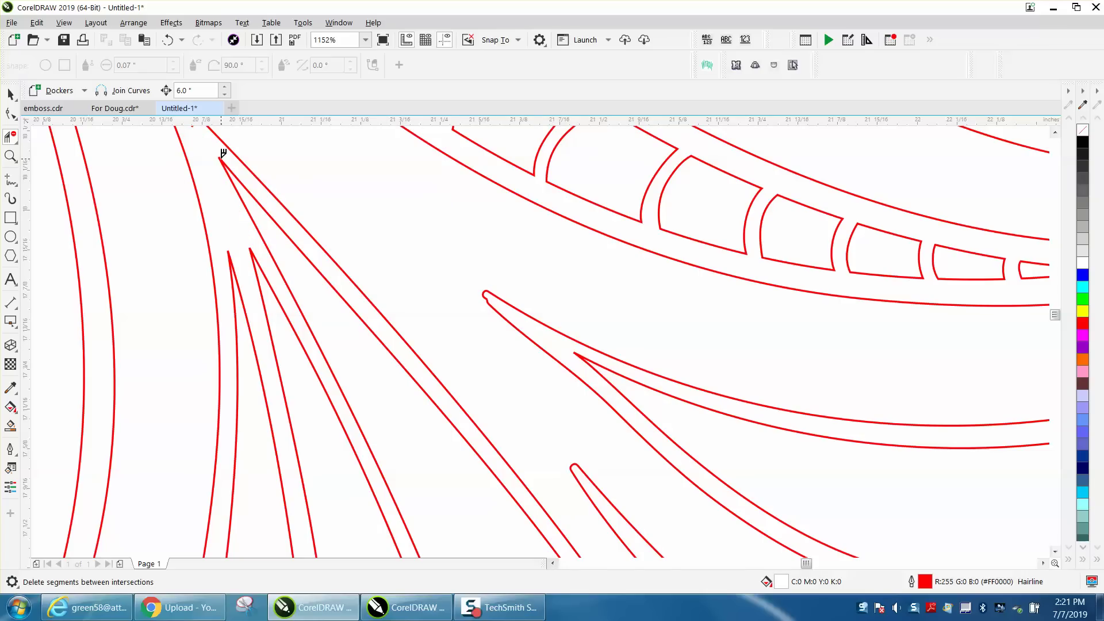
pyautogui.scroll(-3, 223, 153)
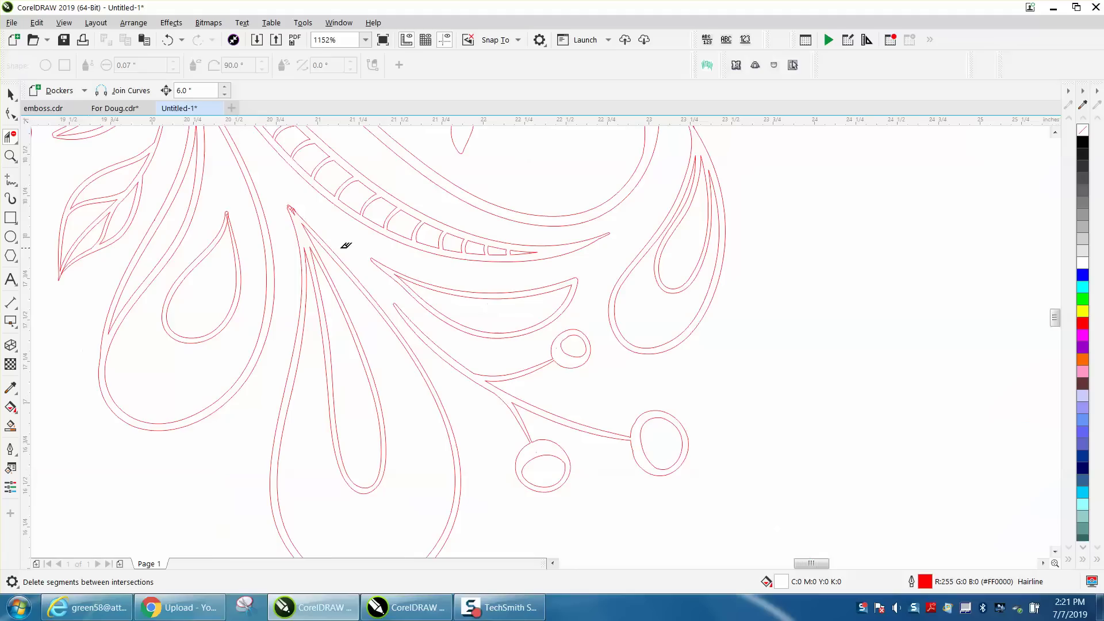
# - Clean the curve tip by deleting its inner curve pieces and small teardrop loop
pyautogui.click(10, 156)
pyautogui.moveTo(268, 185); pyautogui.dragTo(353, 241)
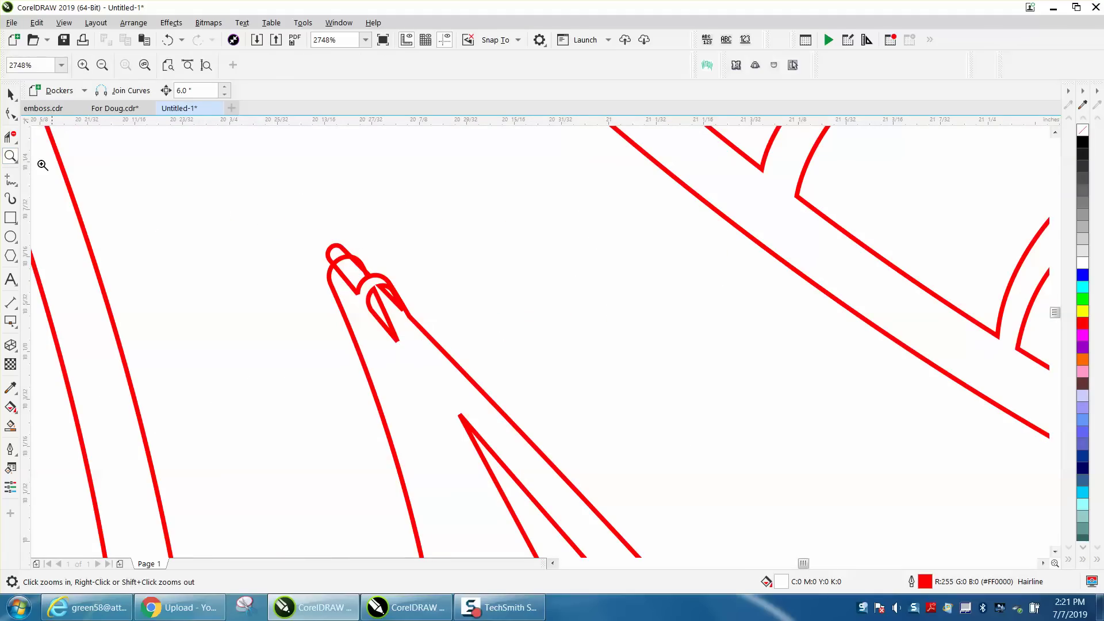
pyautogui.click(10, 137)
pyautogui.click(358, 284)
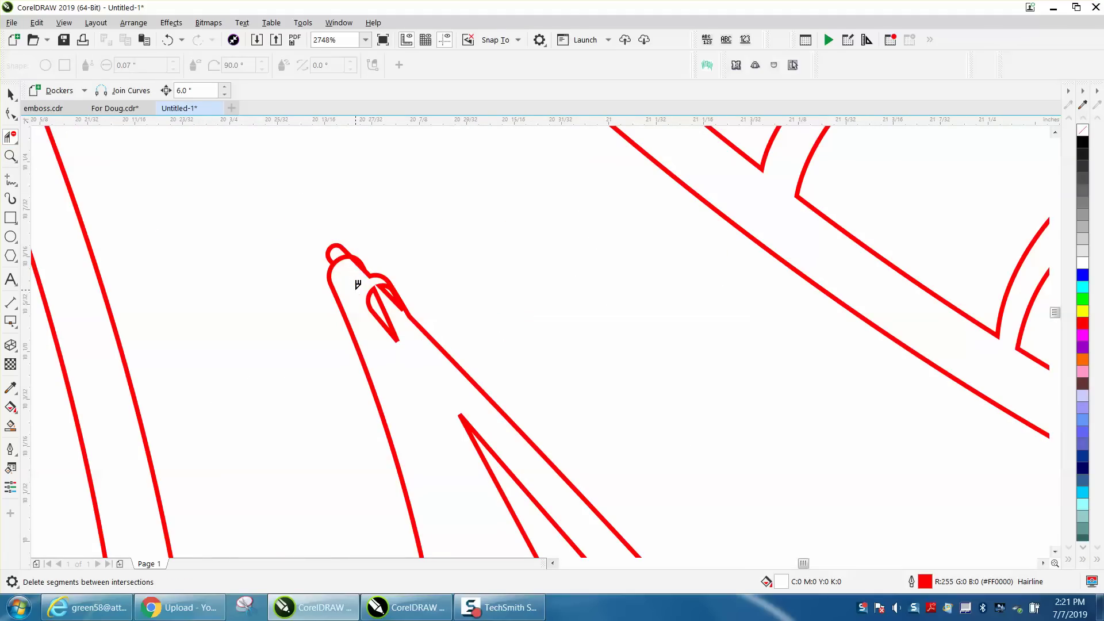
pyautogui.click(343, 257)
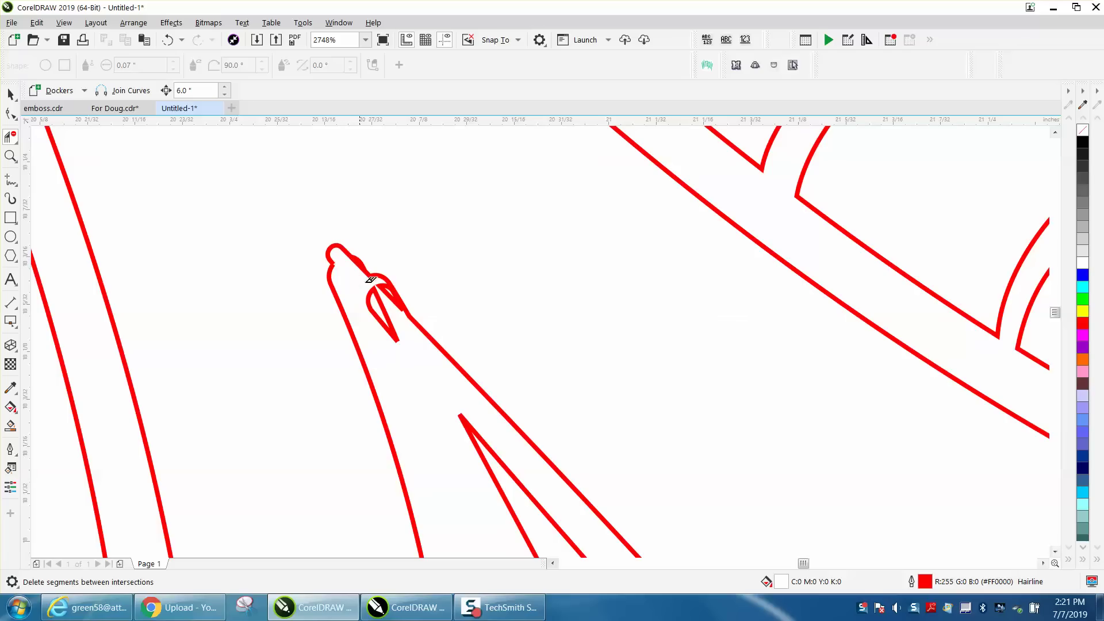
pyautogui.click(394, 308)
pyautogui.click(400, 307)
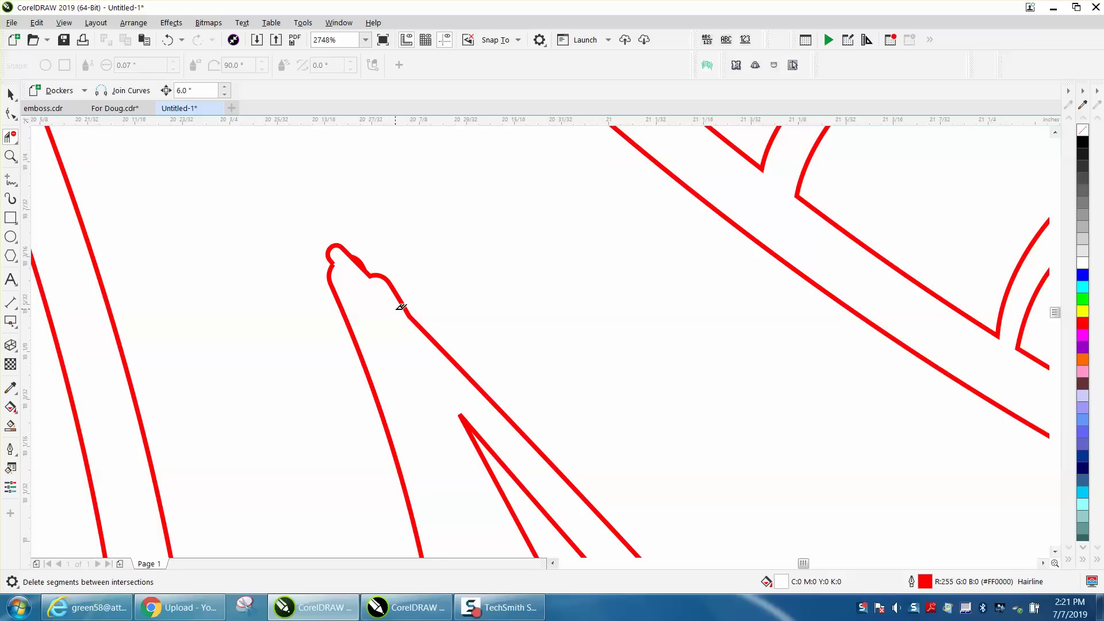
pyautogui.scroll(-2, 341, 263)
pyautogui.scroll(-2, 377, 283)
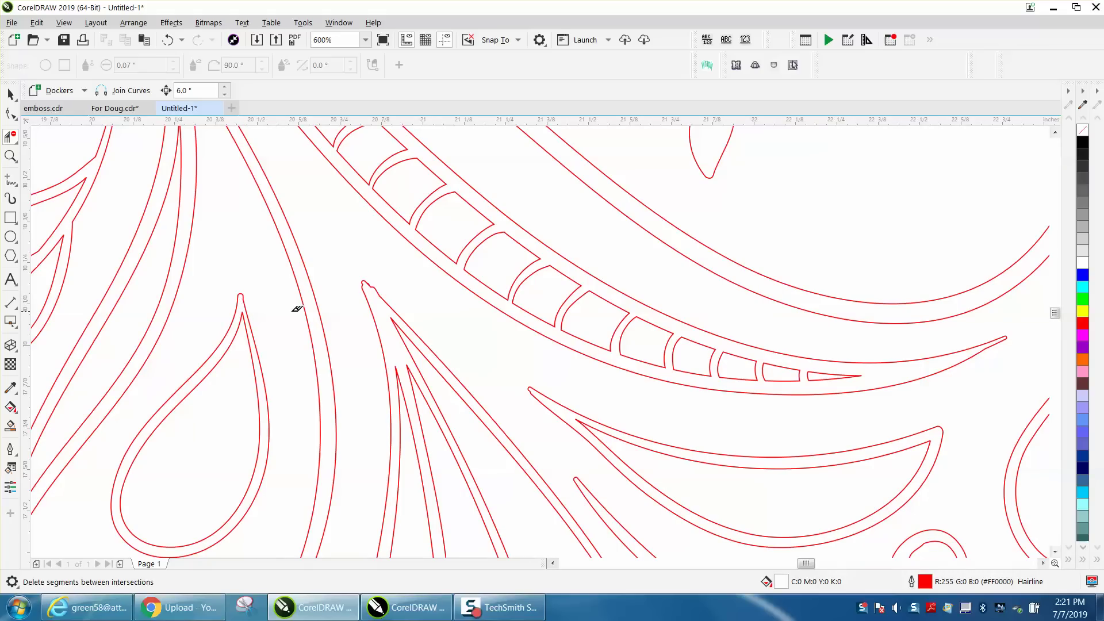
pyautogui.scroll(-2, 298, 309)
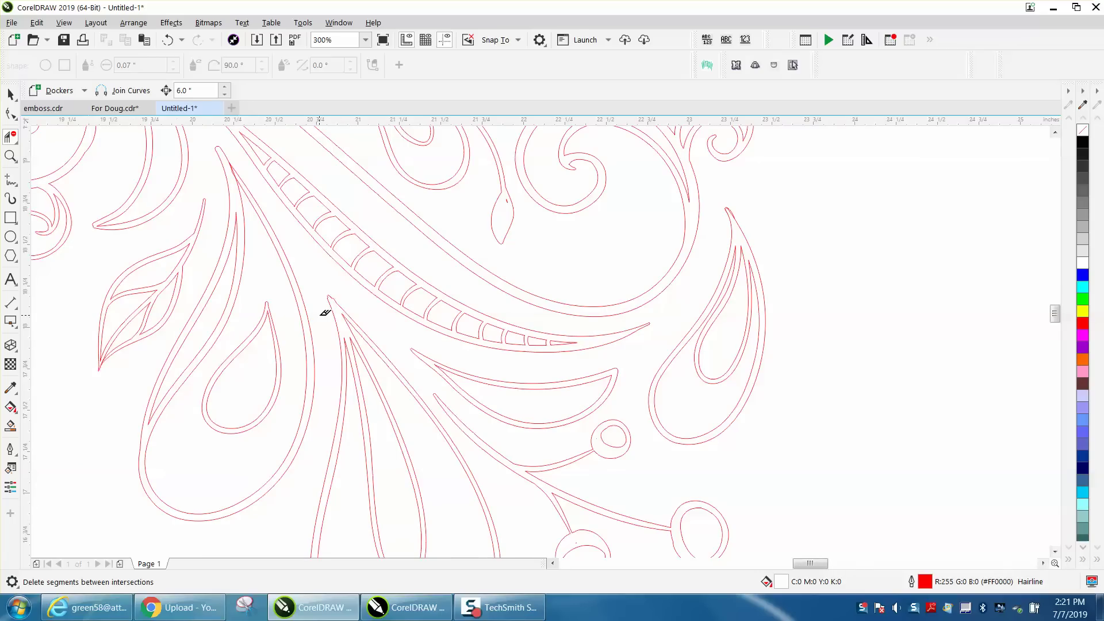
pyautogui.scroll(-1, 325, 313)
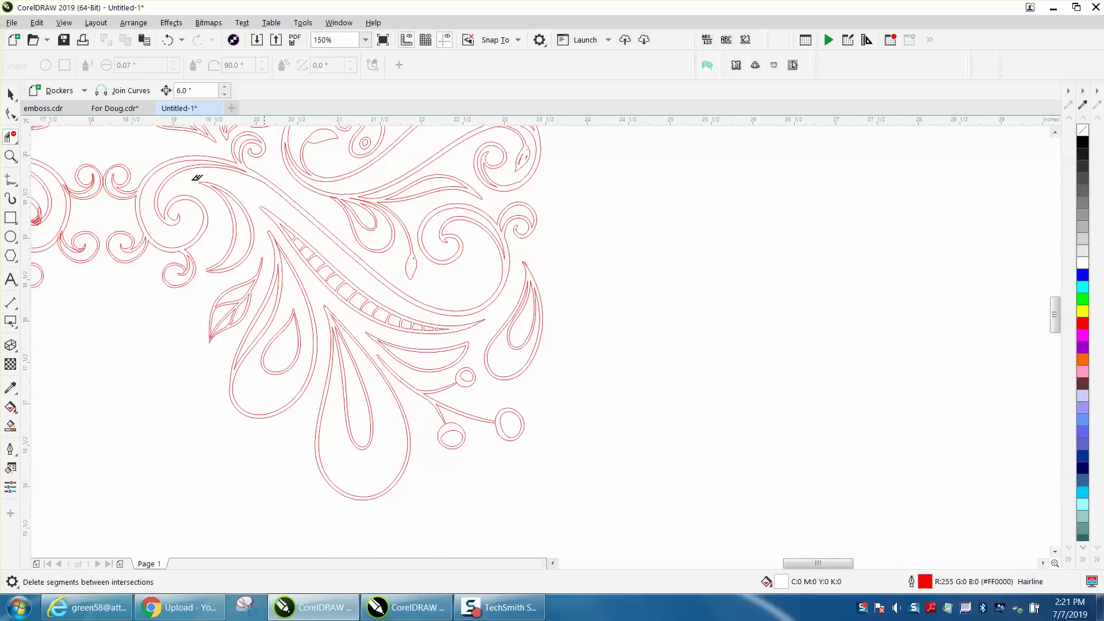
# - Delete the small overlapping pieces at the pointed stem ends
pyautogui.click(10, 156)
pyautogui.moveTo(315, 192); pyautogui.dragTo(373, 225)
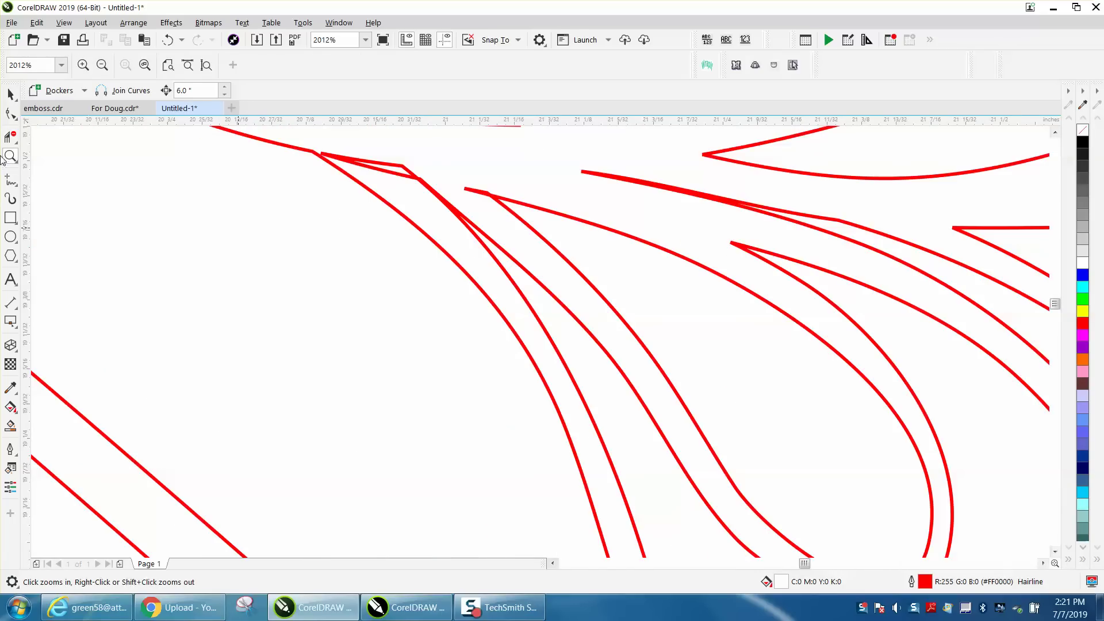
pyautogui.click(10, 137)
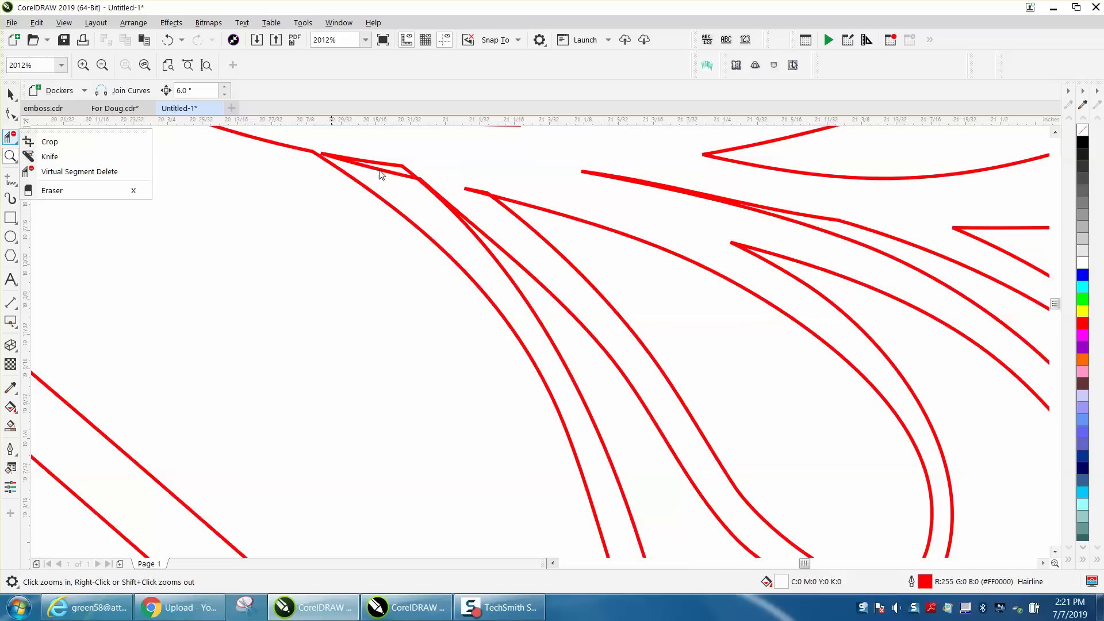
pyautogui.click(57, 171)
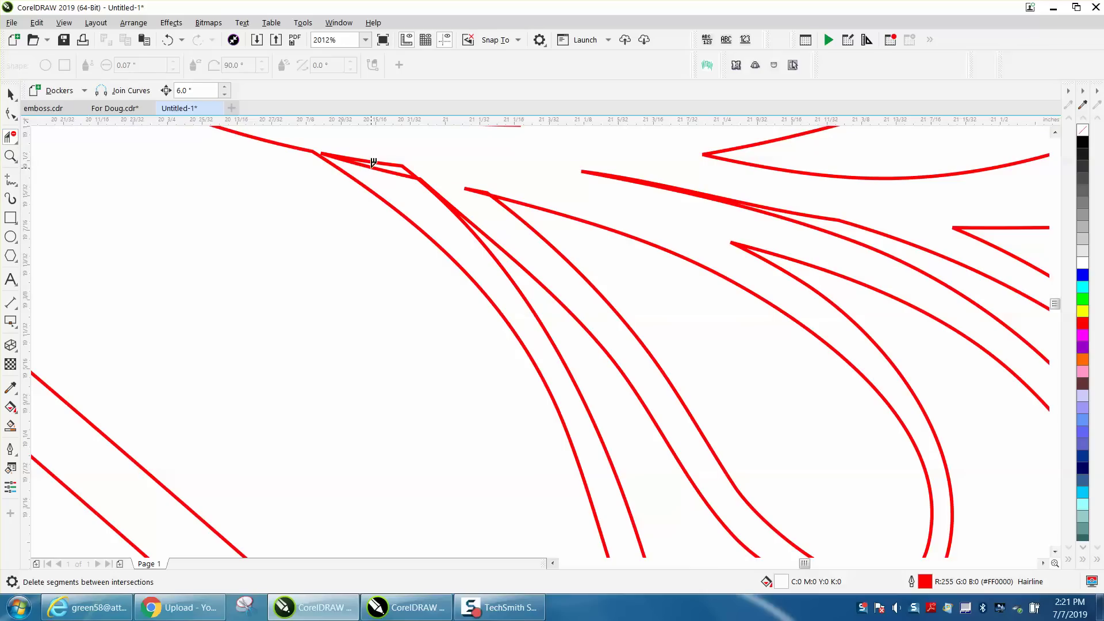
pyautogui.click(373, 162)
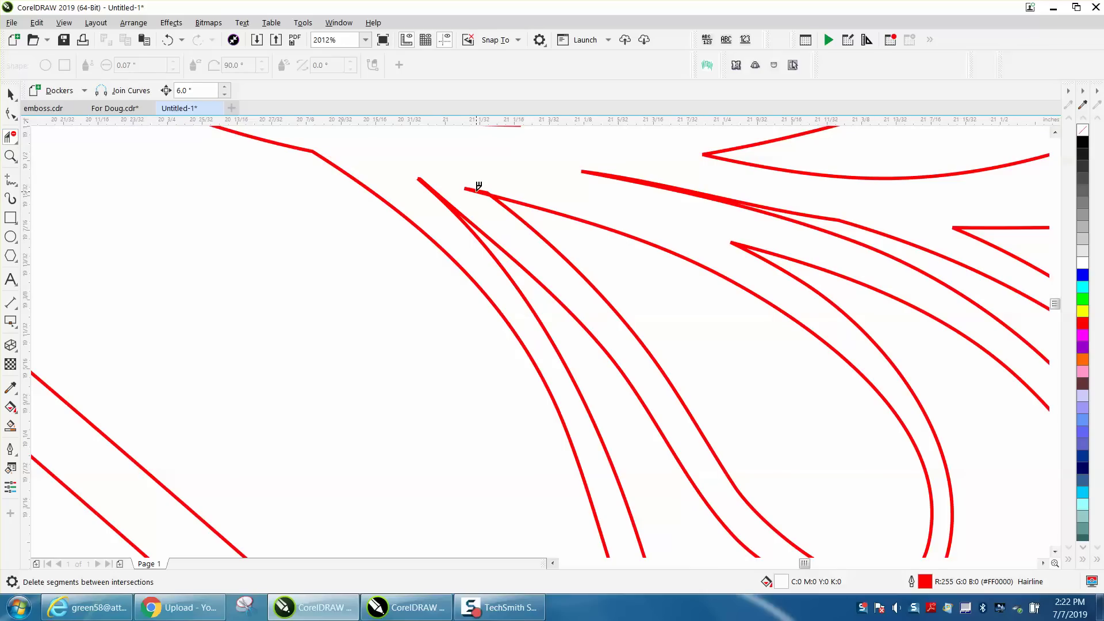
pyautogui.scroll(-2, 478, 185)
pyautogui.scroll(-4, 478, 186)
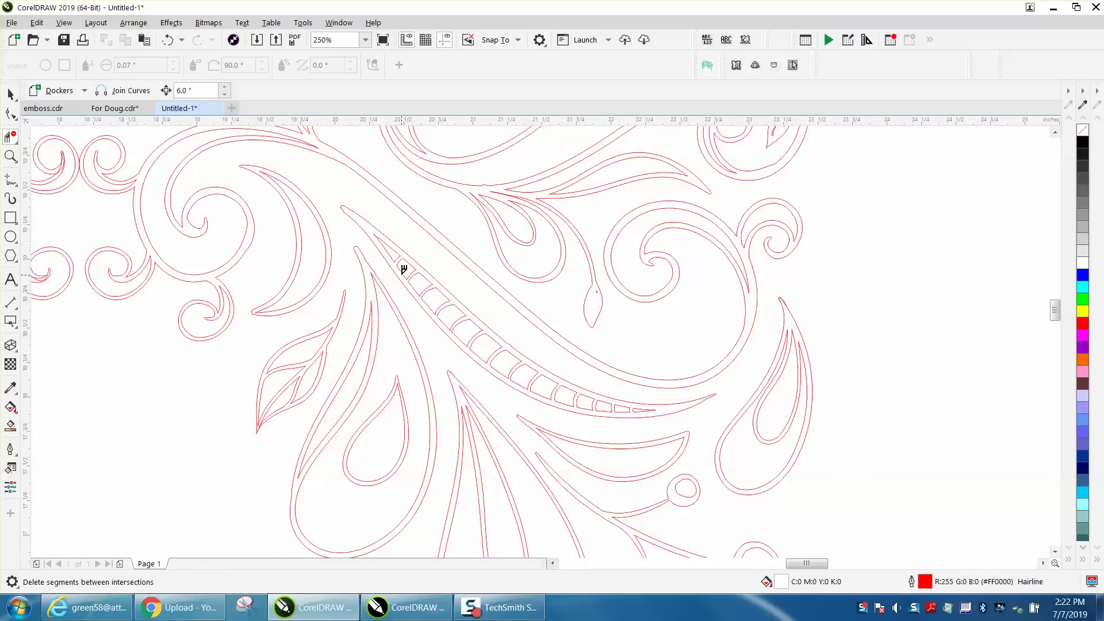
pyautogui.scroll(-1, 403, 269)
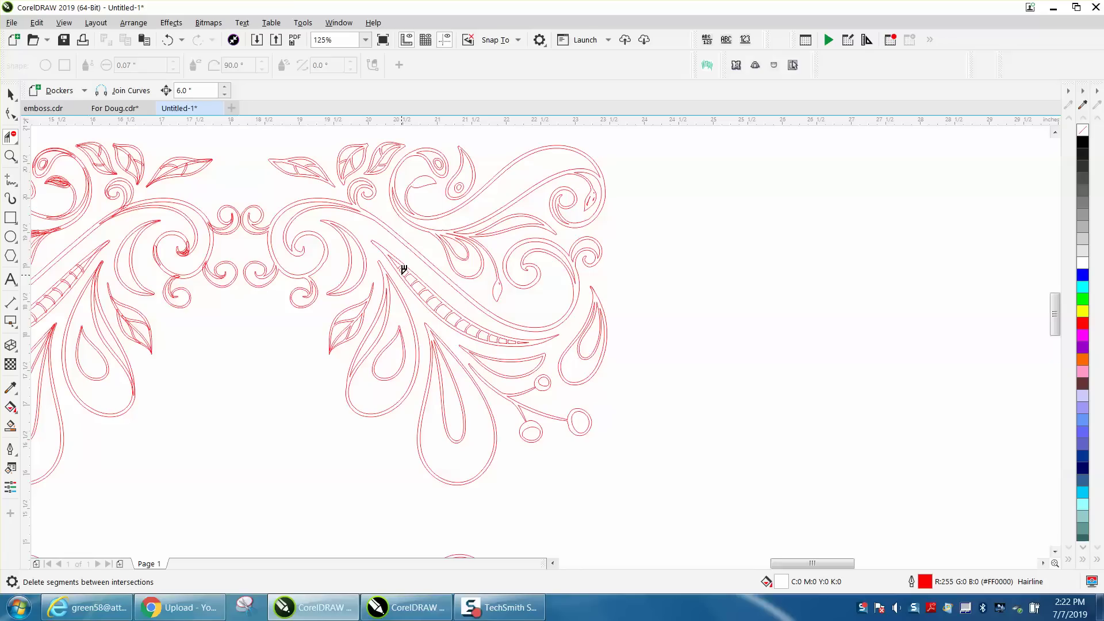
pyautogui.click(10, 94)
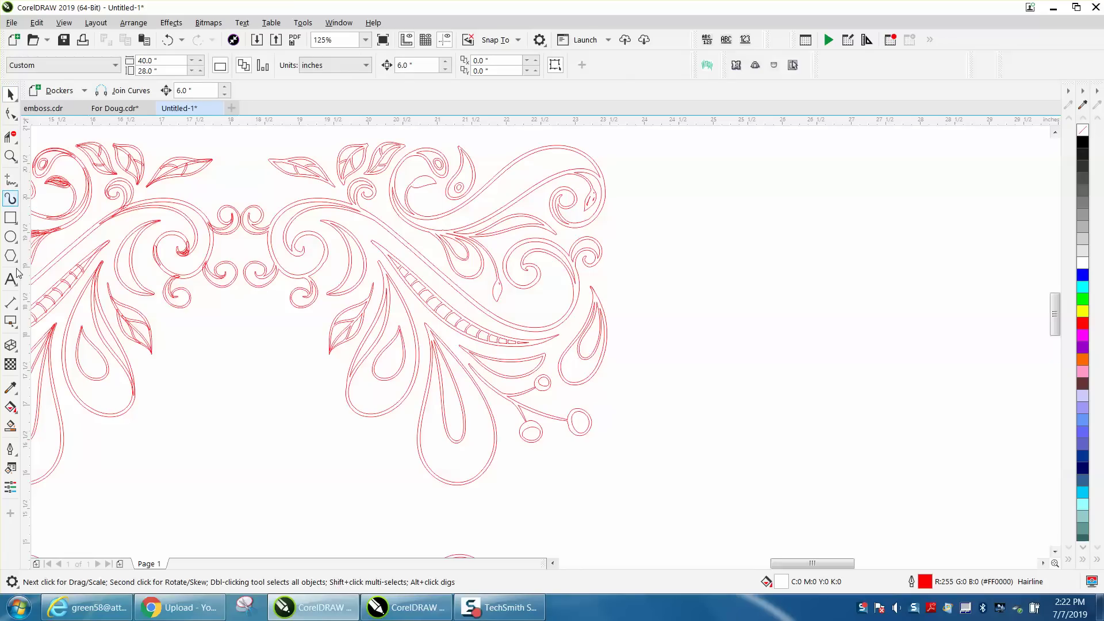
pyautogui.click(16, 417)
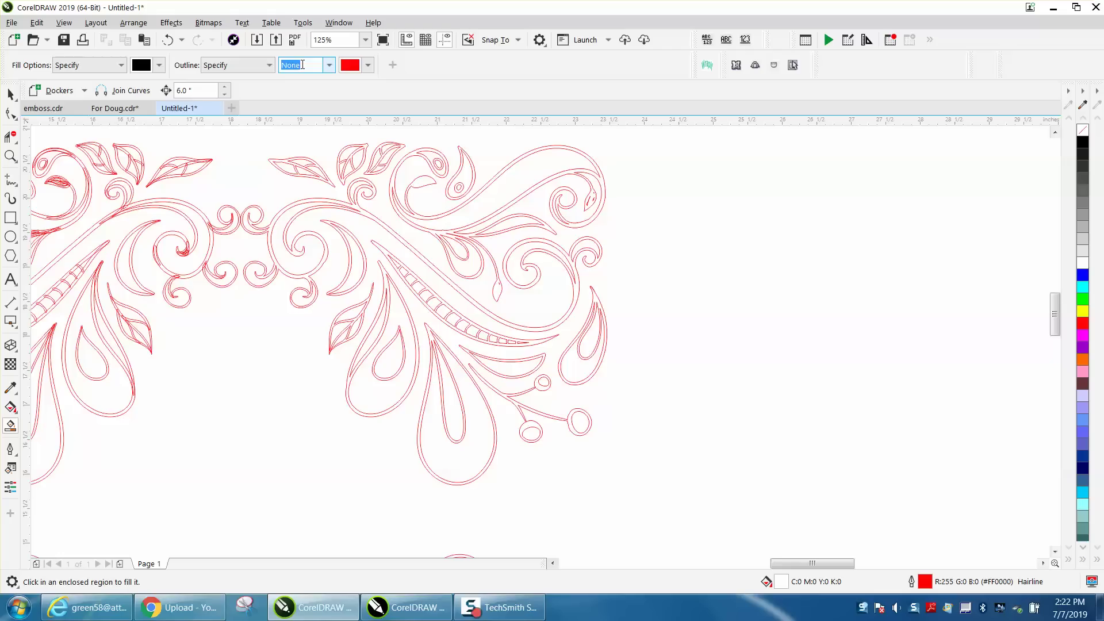
pyautogui.click(10, 156)
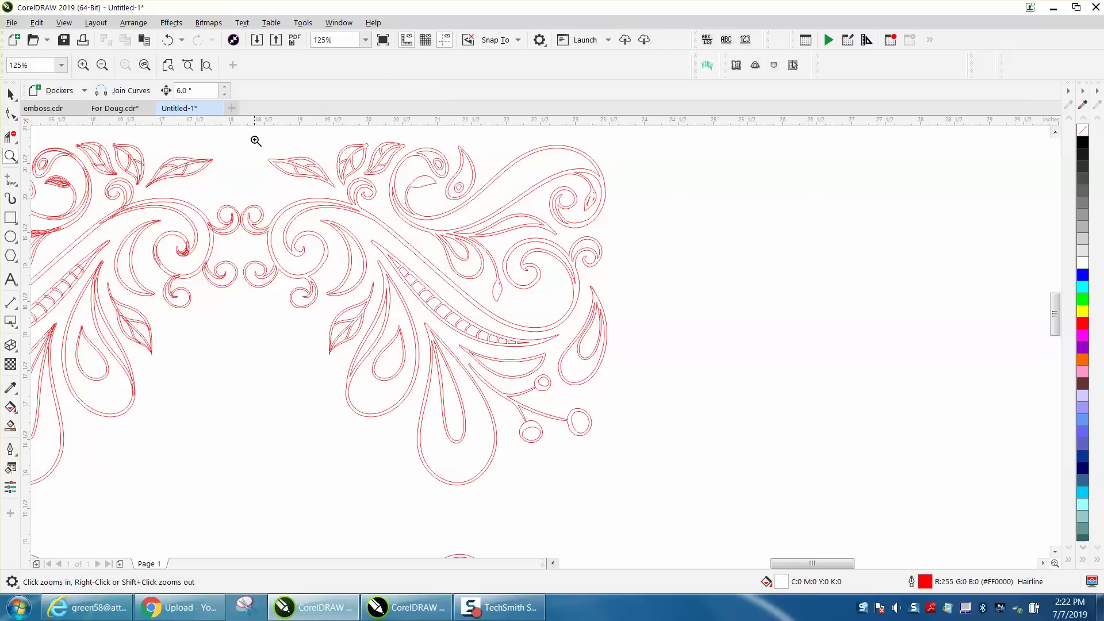
pyautogui.moveTo(255, 138); pyautogui.dragTo(762, 486)
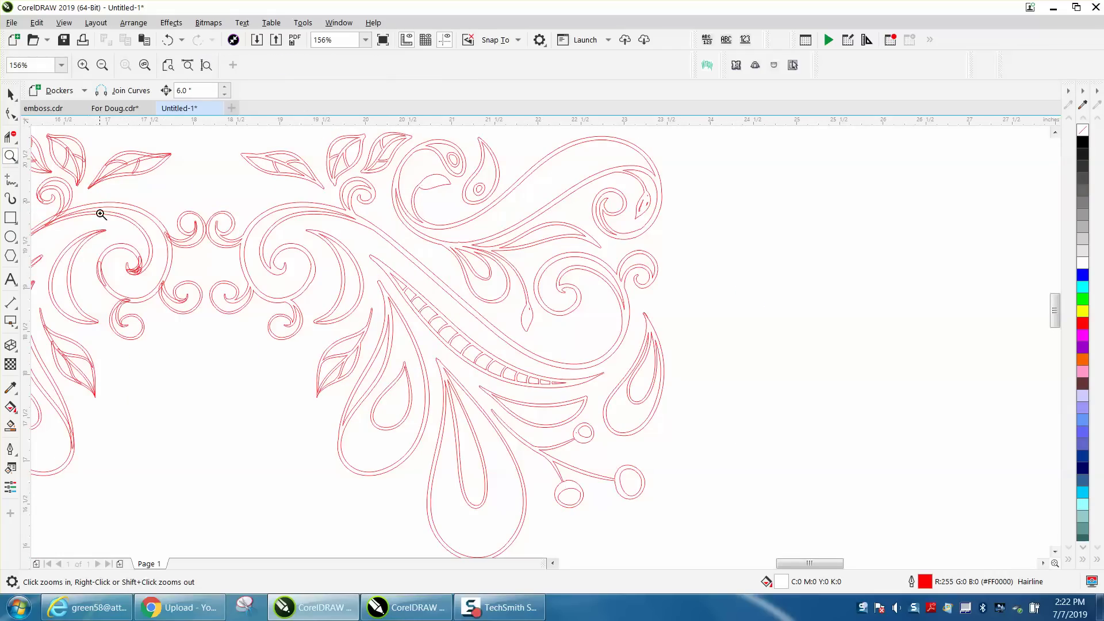
pyautogui.click(10, 137)
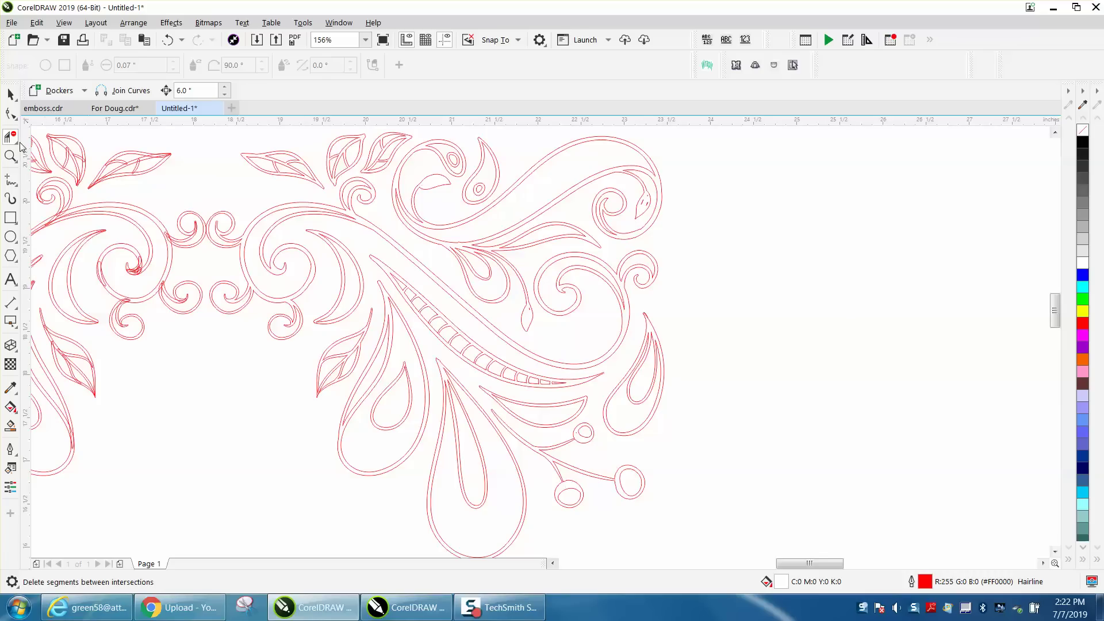
pyautogui.click(11, 157)
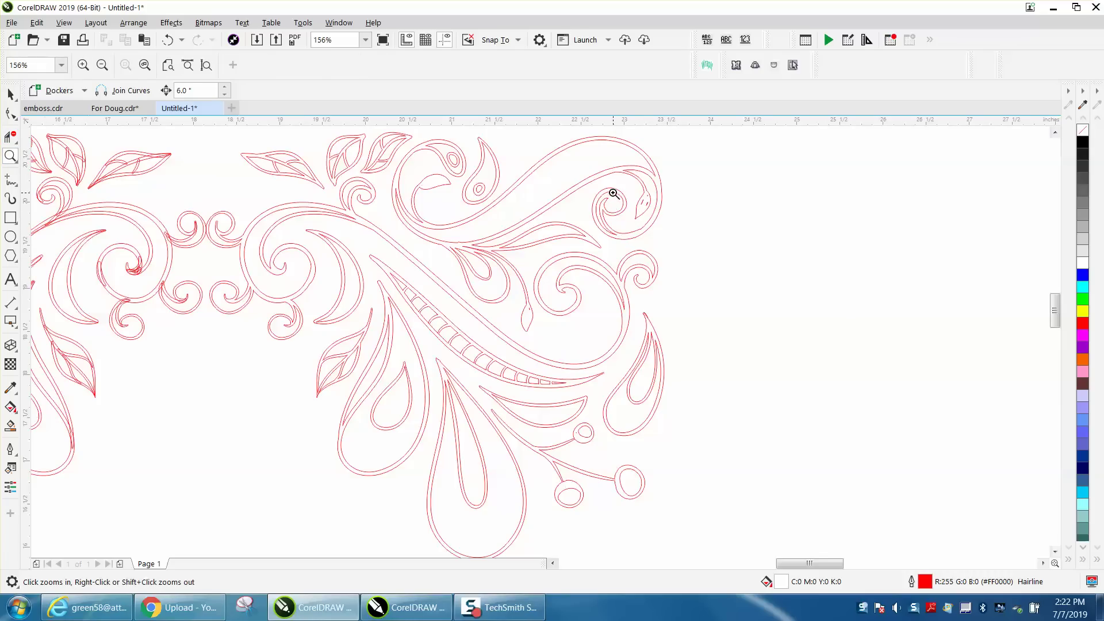
# - Delete the two stray slash segments in the upper-right leaf, then frame the whole ornament
pyautogui.moveTo(613, 191); pyautogui.dragTo(712, 240)
pyautogui.click(10, 137)
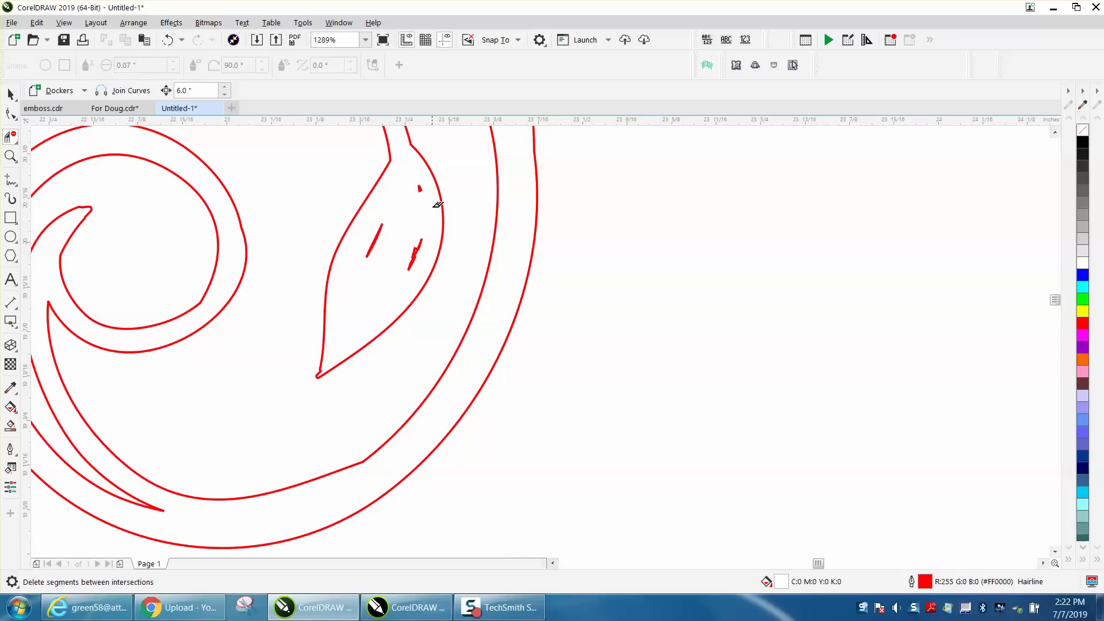
pyautogui.click(379, 227)
pyautogui.click(419, 246)
pyautogui.scroll(-3, 461, 267)
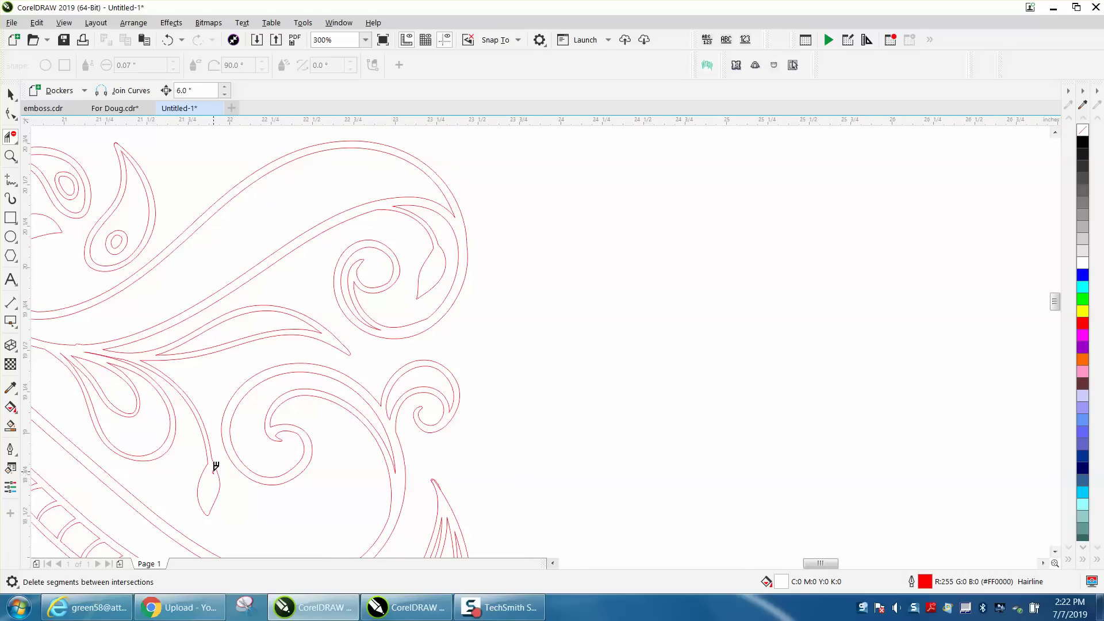
pyautogui.scroll(-1, 235, 408)
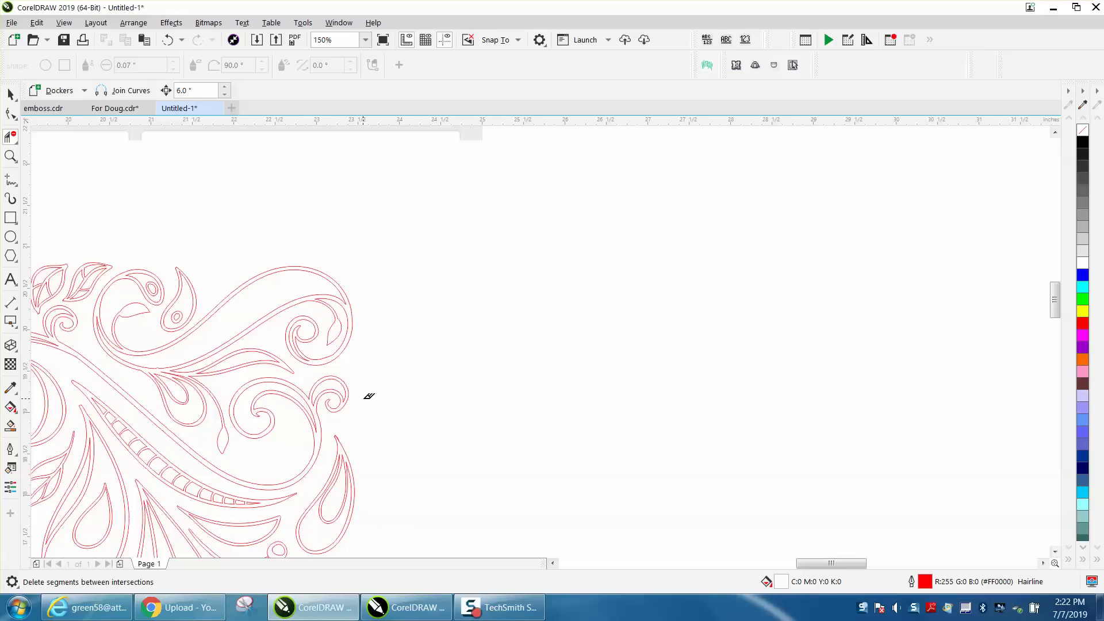
pyautogui.scroll(-1, 369, 397)
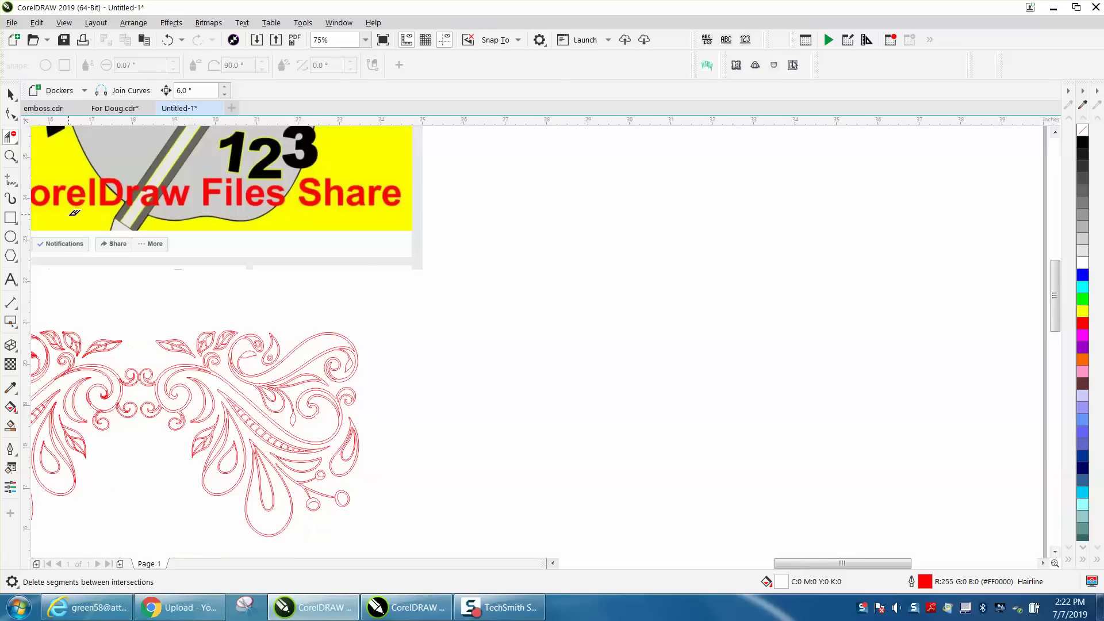
pyautogui.click(10, 156)
pyautogui.moveTo(139, 324); pyautogui.dragTo(692, 548)
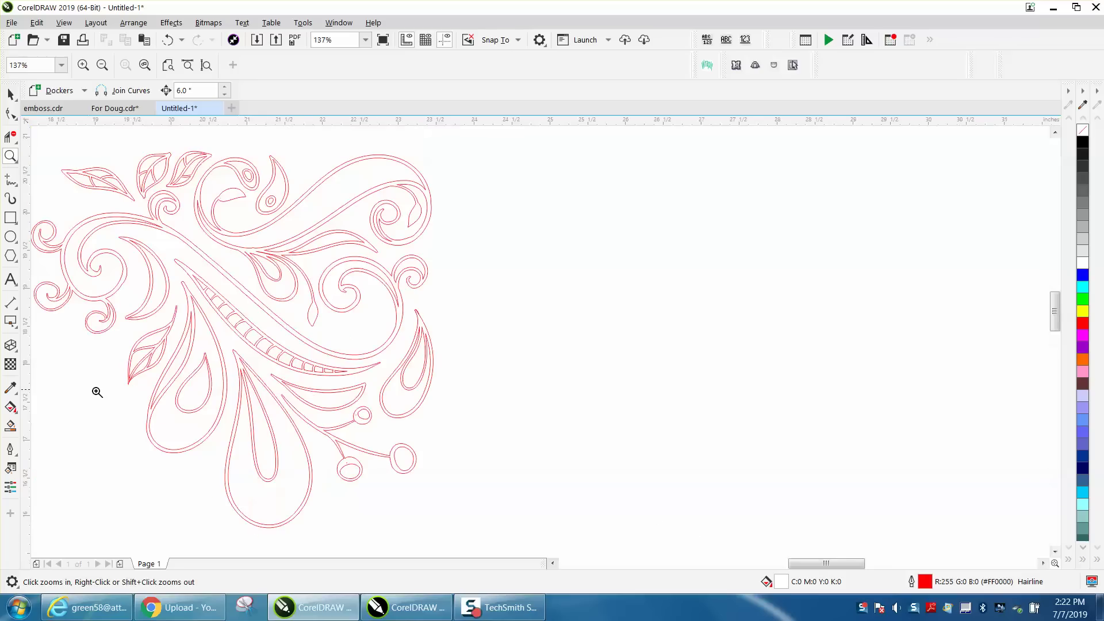
pyautogui.click(10, 426)
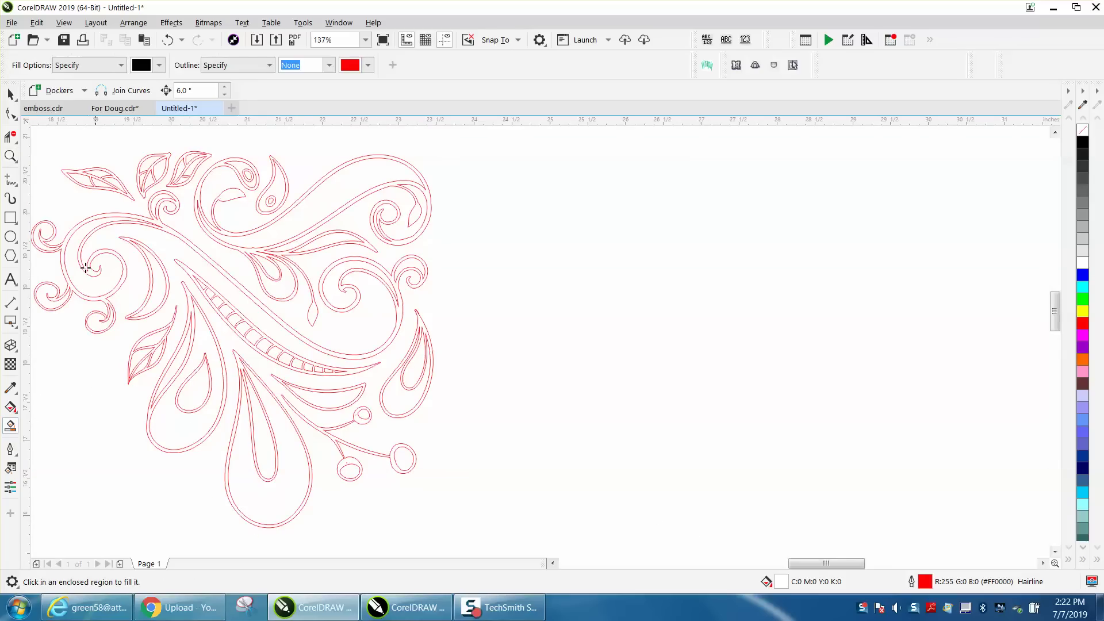
# - Smart-fill the main swirl vine and three leaves in black, nudging each 6 inches right
pyautogui.click(65, 244)
pyautogui.press('Right')
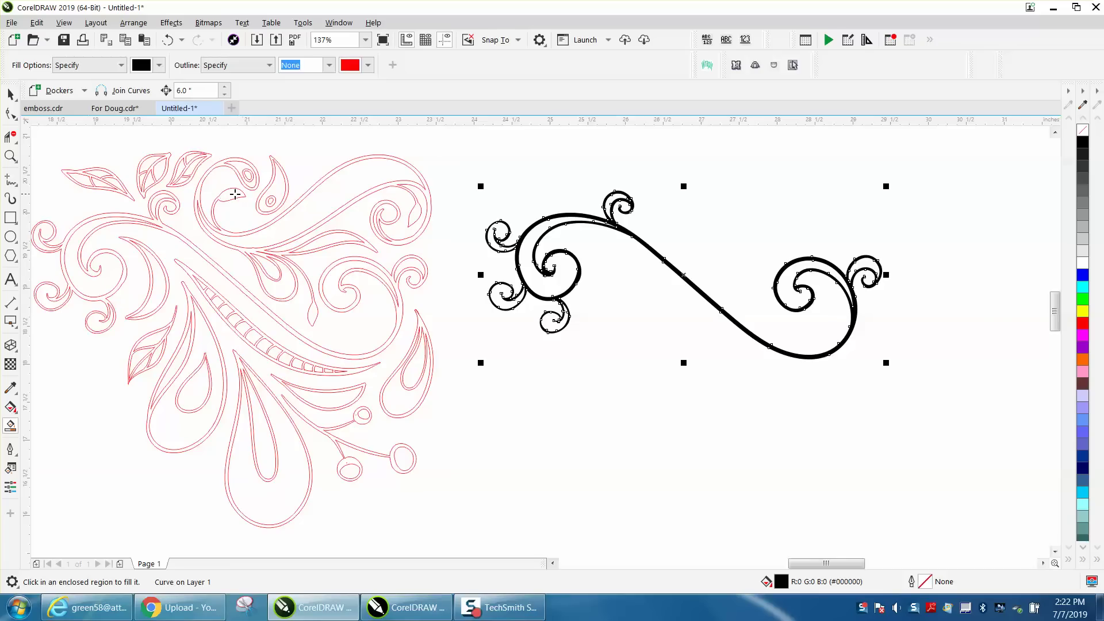
pyautogui.click(78, 174)
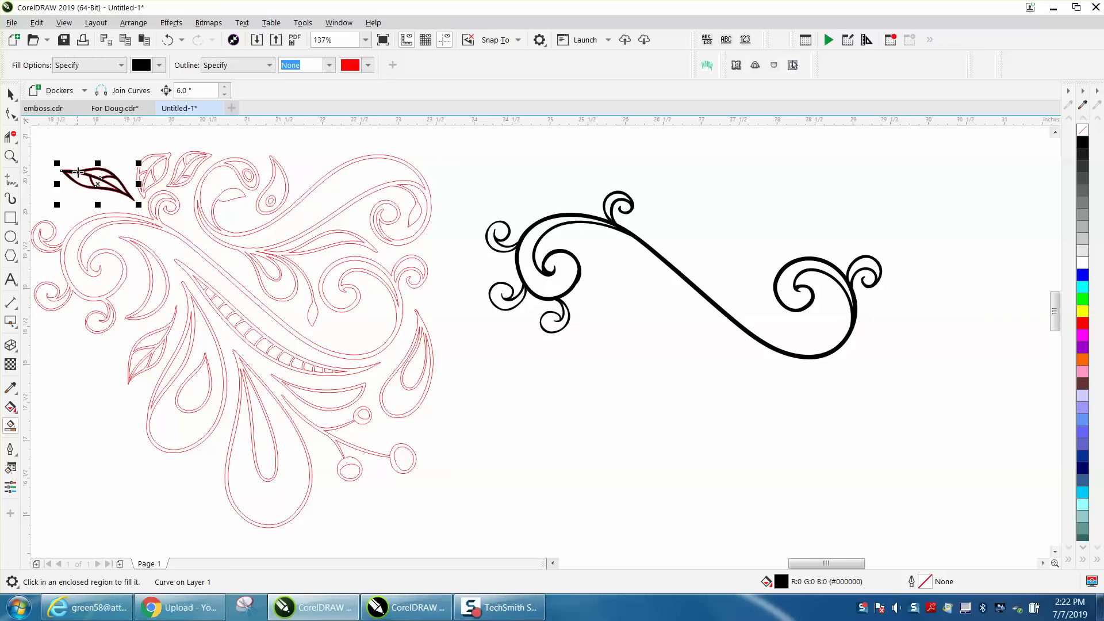
pyautogui.press('Right')
pyautogui.click(142, 163)
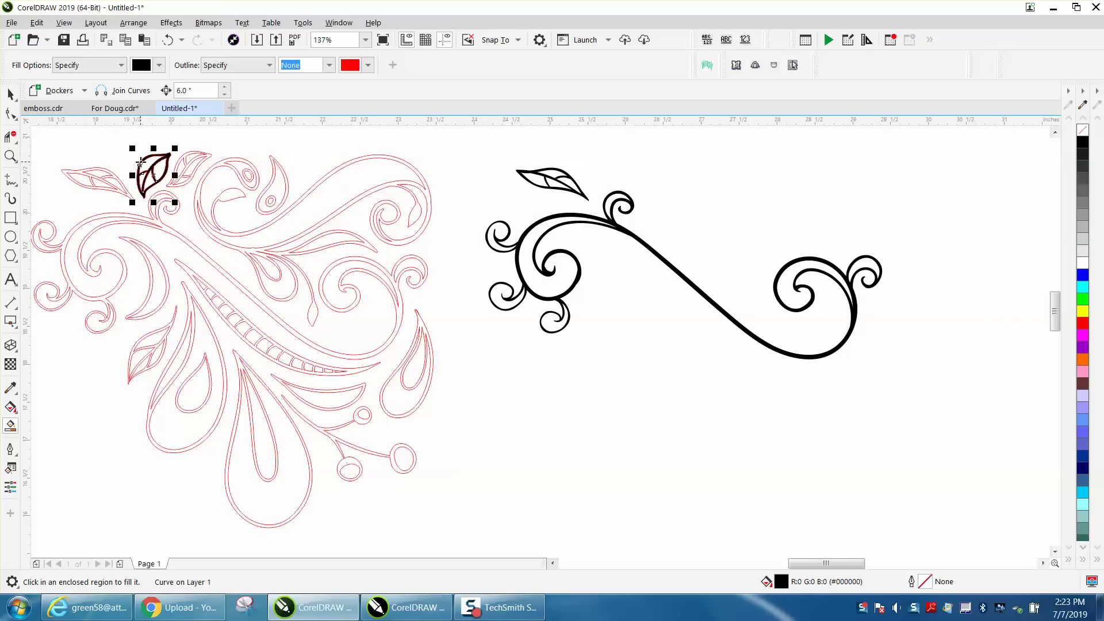
pyautogui.press('Right')
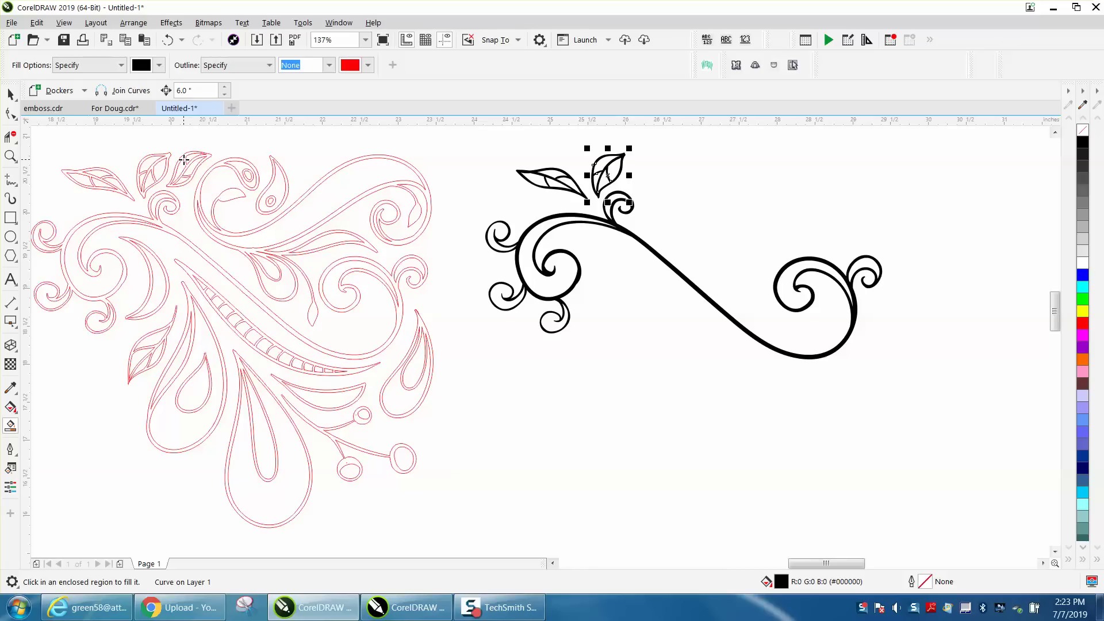
pyautogui.click(184, 156)
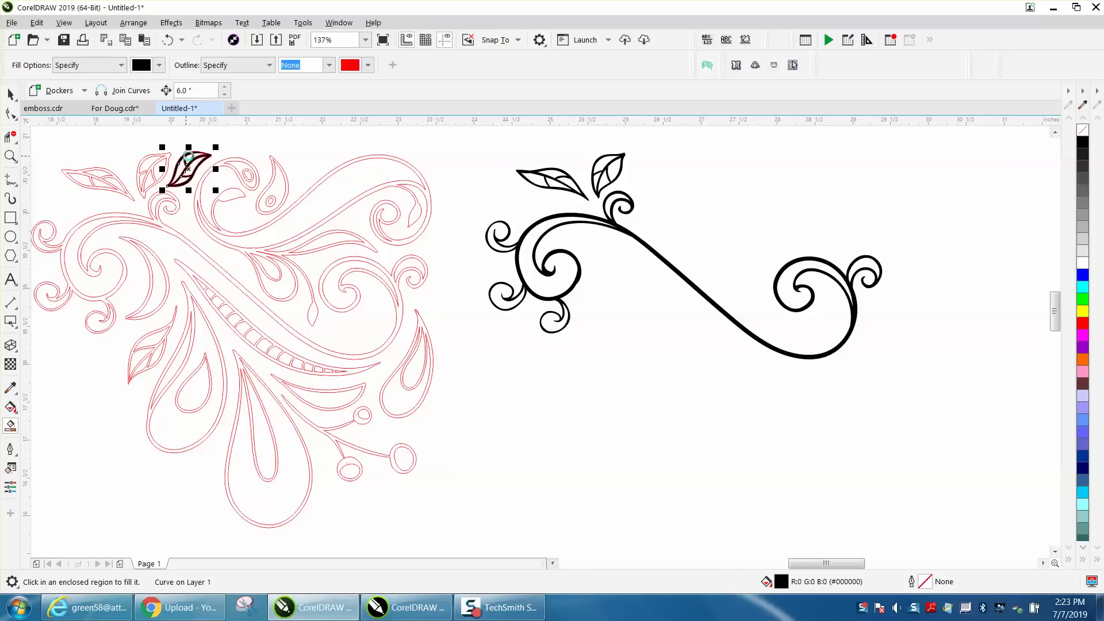
pyautogui.press('Right')
# - Add black copies of the upper swirl, small loop, upper teardrop and small circle, each shifted 6 inches
pyautogui.click(243, 161)
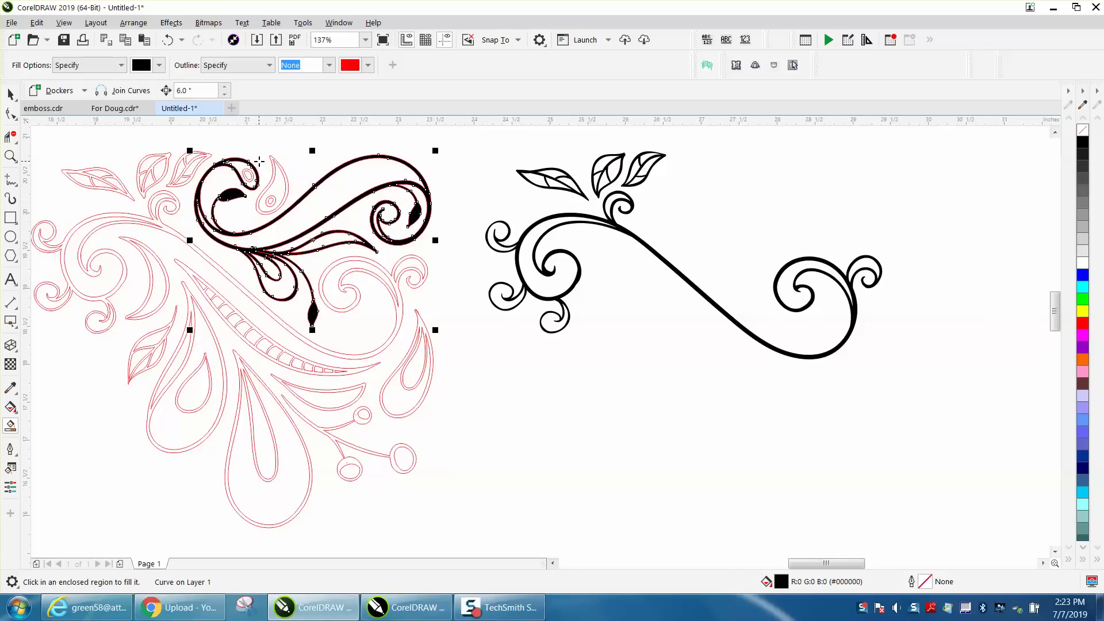
pyautogui.press('Right')
pyautogui.click(253, 172)
pyautogui.press('Right')
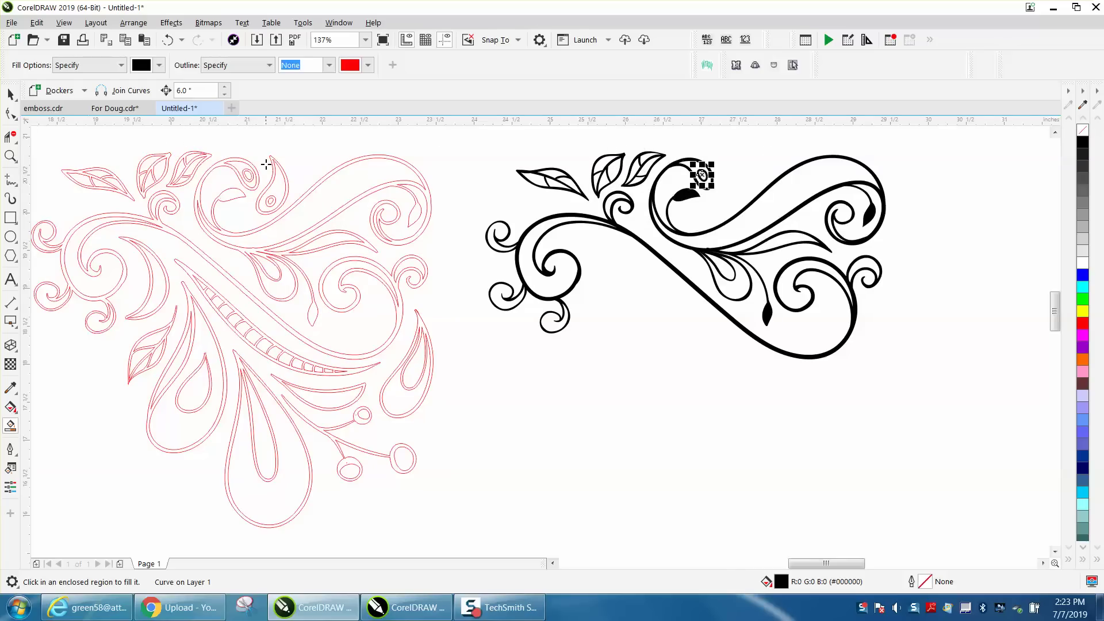
pyautogui.click(282, 164)
pyautogui.press('Right')
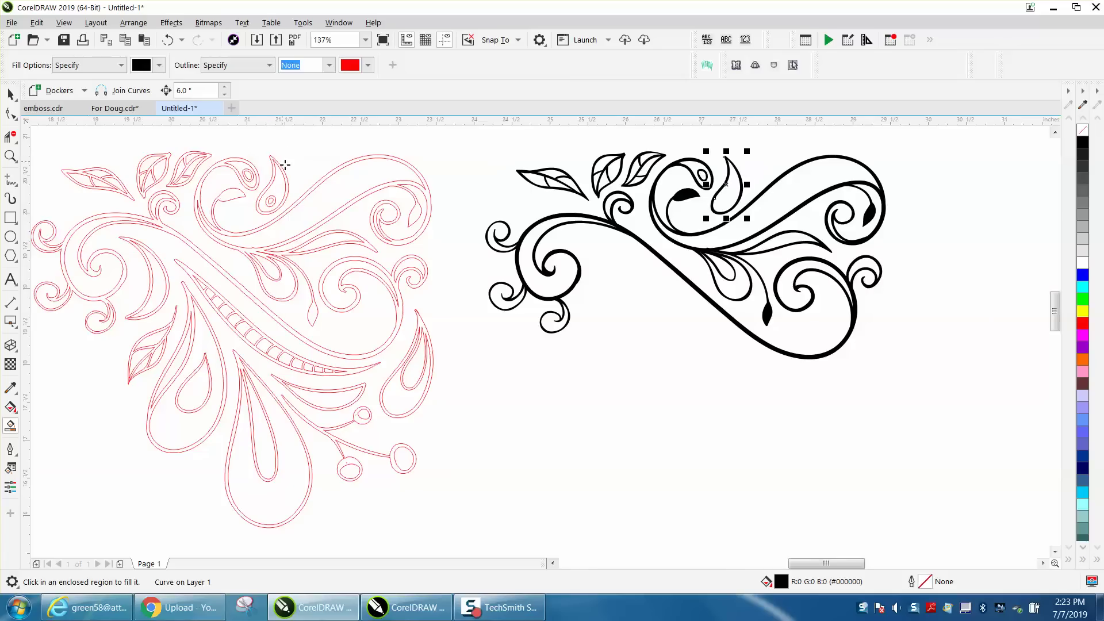
pyautogui.click(273, 198)
pyautogui.press('Right')
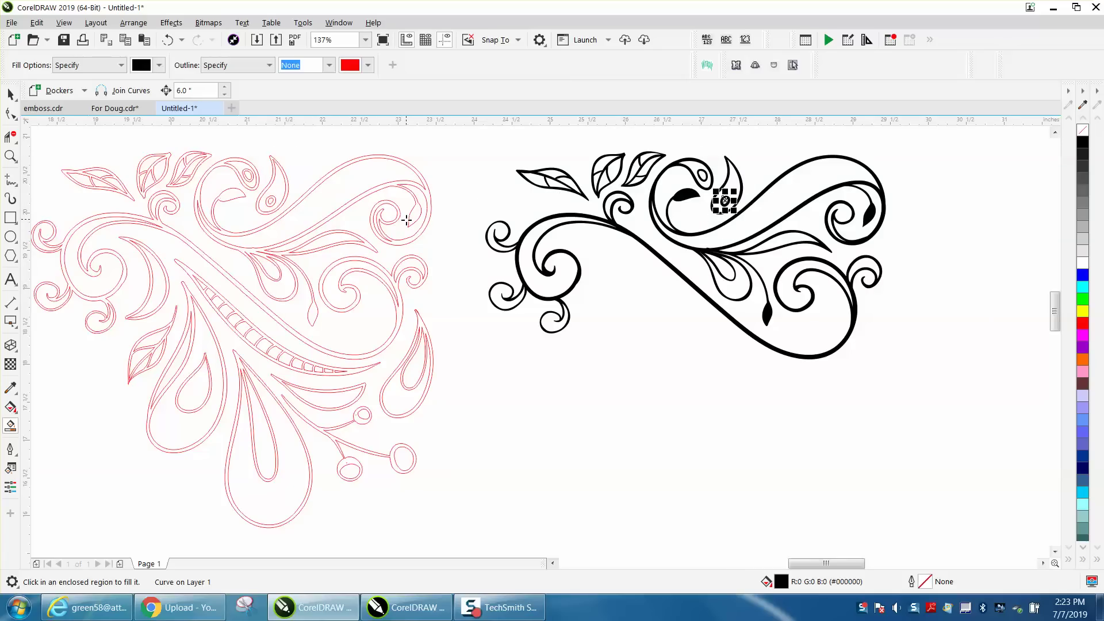
# - Add black copies of the right teardrop, lower leaf, berry stem, bottom and curved teardrops
pyautogui.click(421, 324)
pyautogui.press('Right')
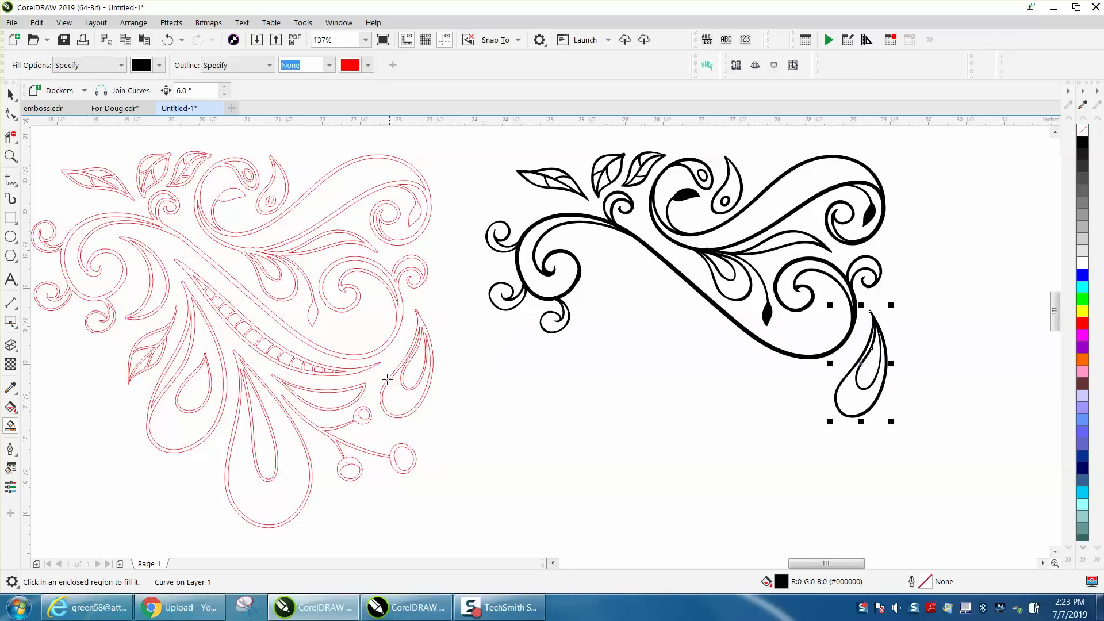
pyautogui.click(365, 387)
pyautogui.press('Right')
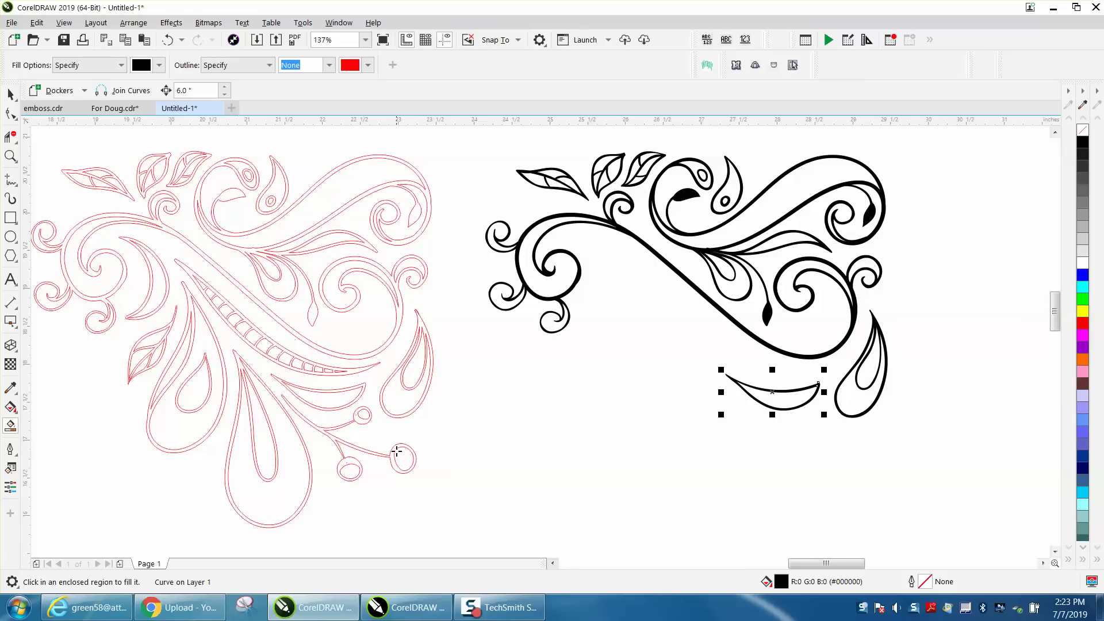
pyautogui.click(393, 457)
pyautogui.press('Right')
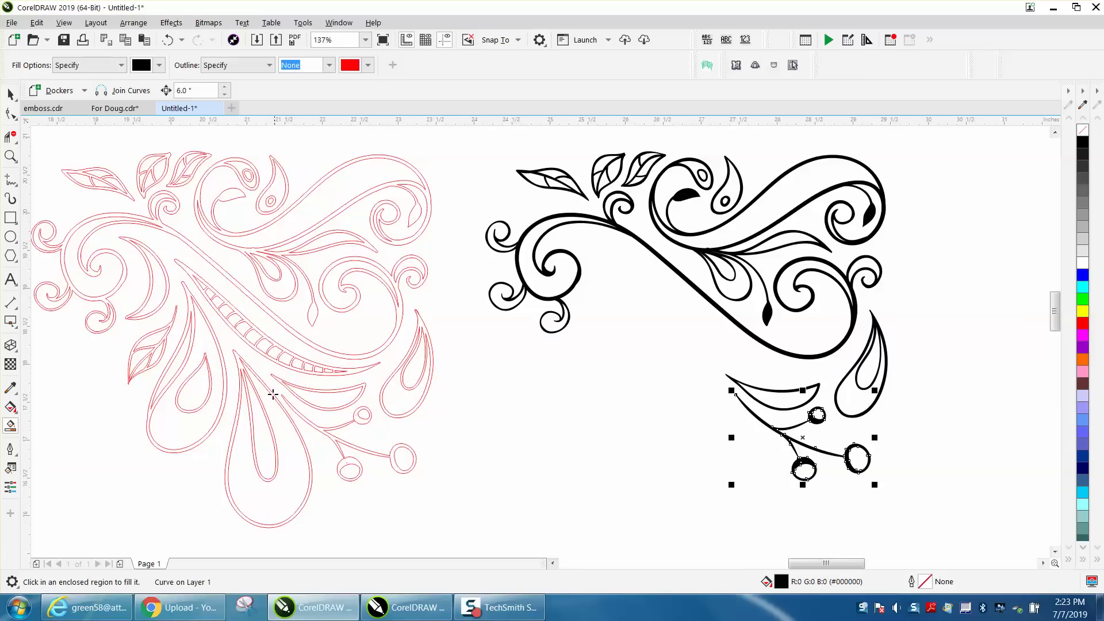
pyautogui.click(236, 363)
pyautogui.press('Right')
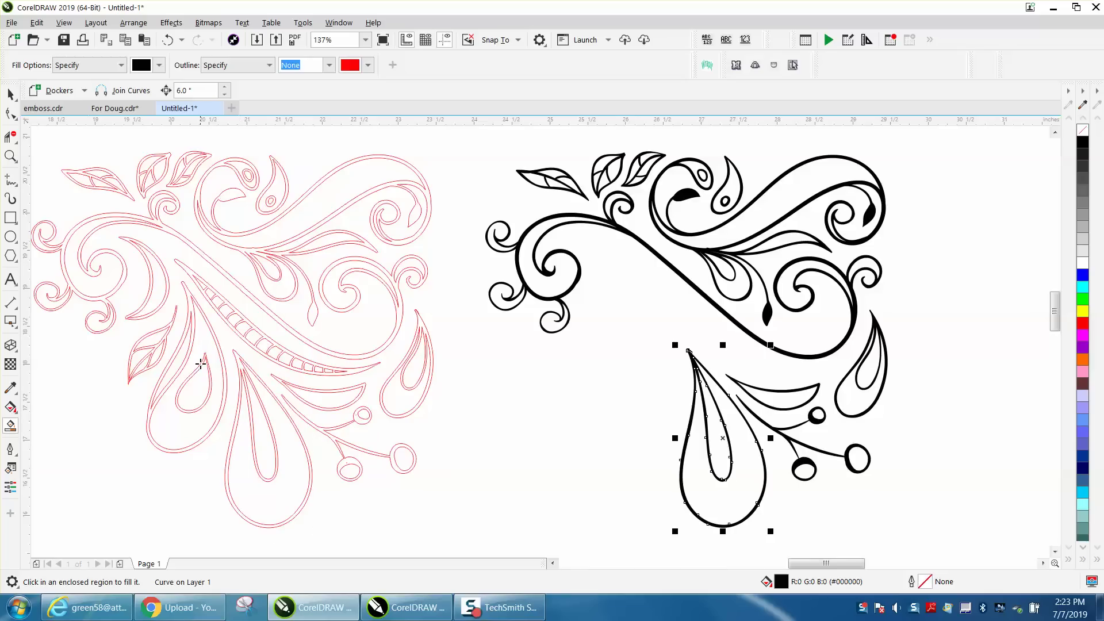
pyautogui.click(189, 299)
pyautogui.press('Right')
# - Zoom into the red outline, then try a black Smart Fill on a narrow region and undo it
pyautogui.press('z')
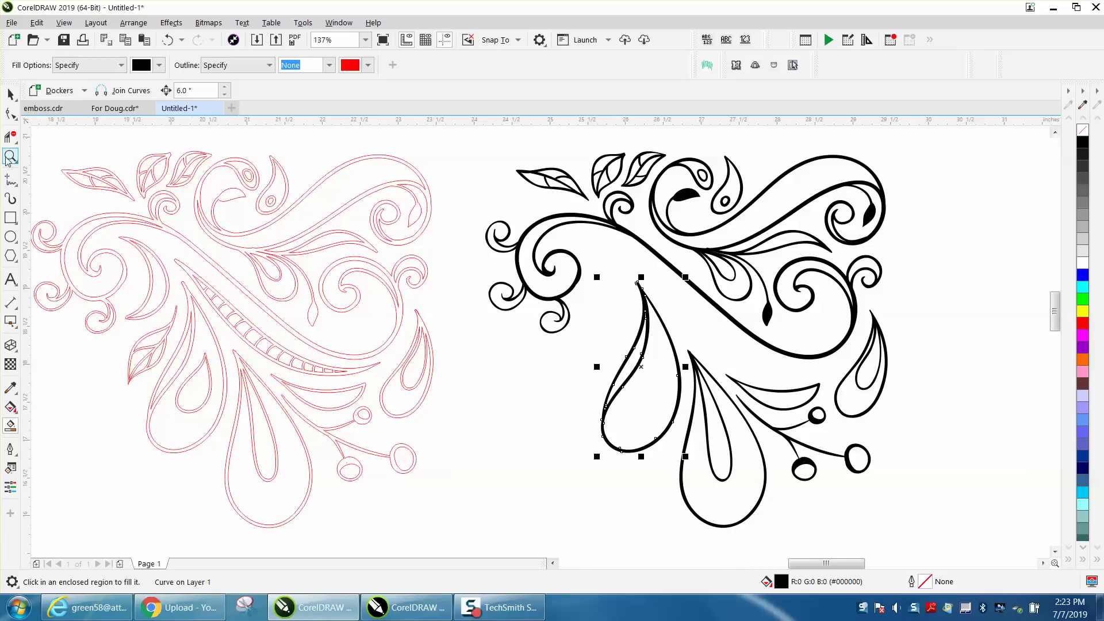
pyautogui.moveTo(194, 344); pyautogui.dragTo(280, 374)
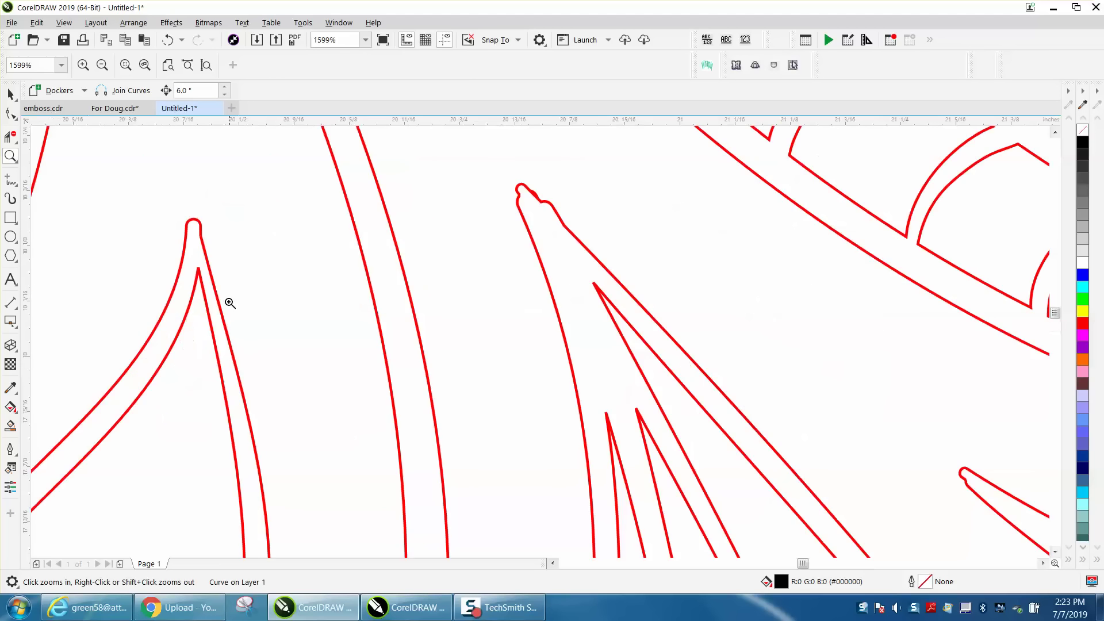
pyautogui.click(10, 426)
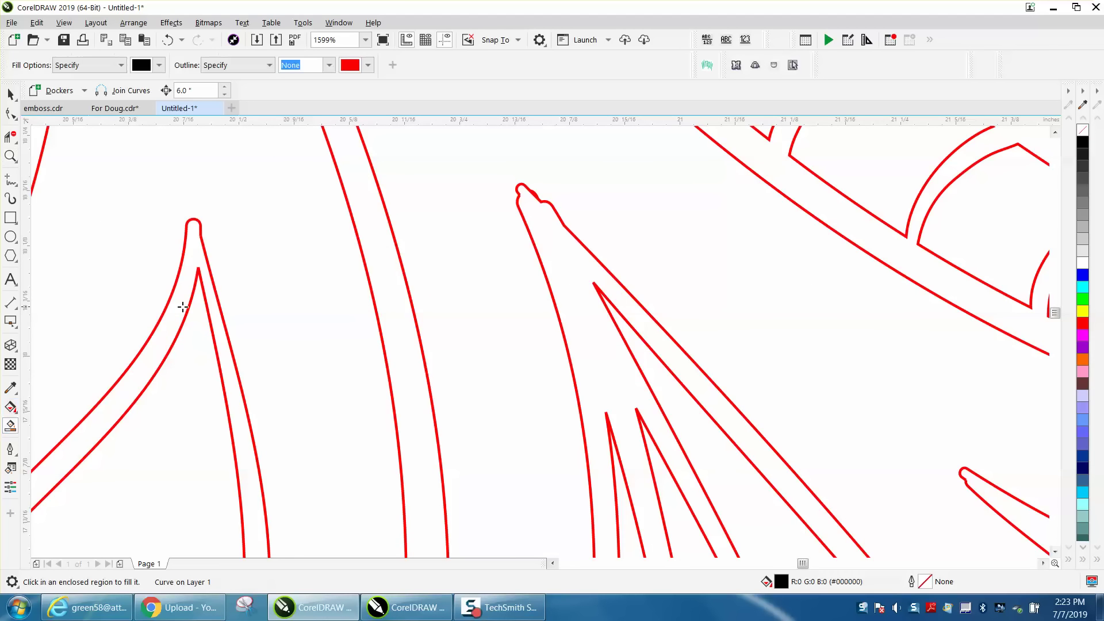
pyautogui.click(190, 282)
pyautogui.hotkey('ctrl', 'z')
# - Add black copies of the dashed strip and crescent to the black design, then zoom on the upper-left leaf
pyautogui.scroll(-3, 189, 282)
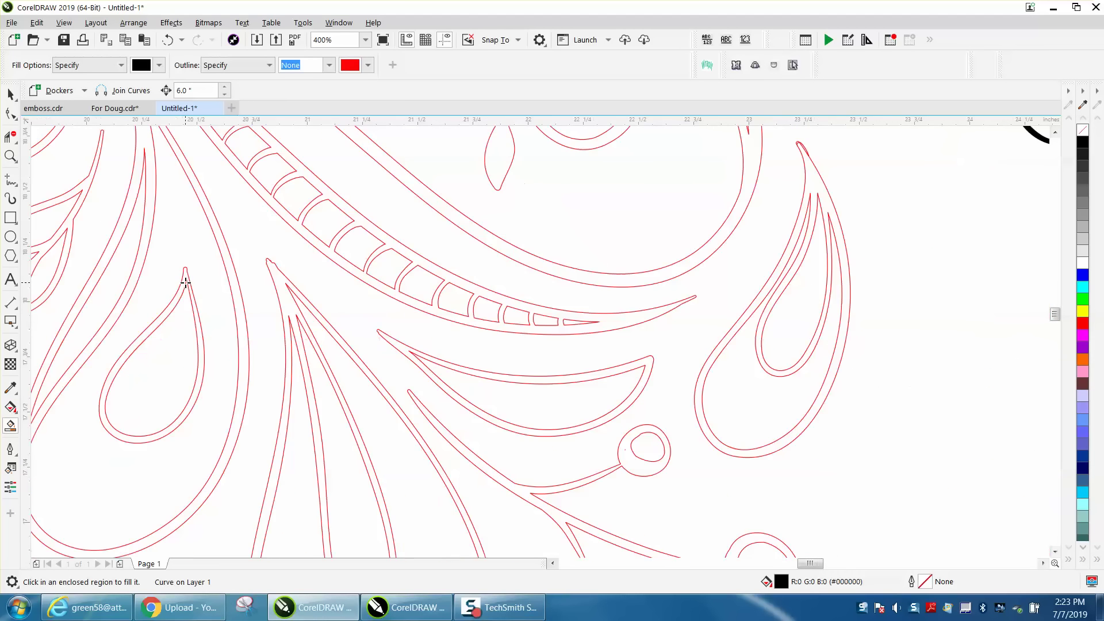
pyautogui.scroll(-1, 187, 281)
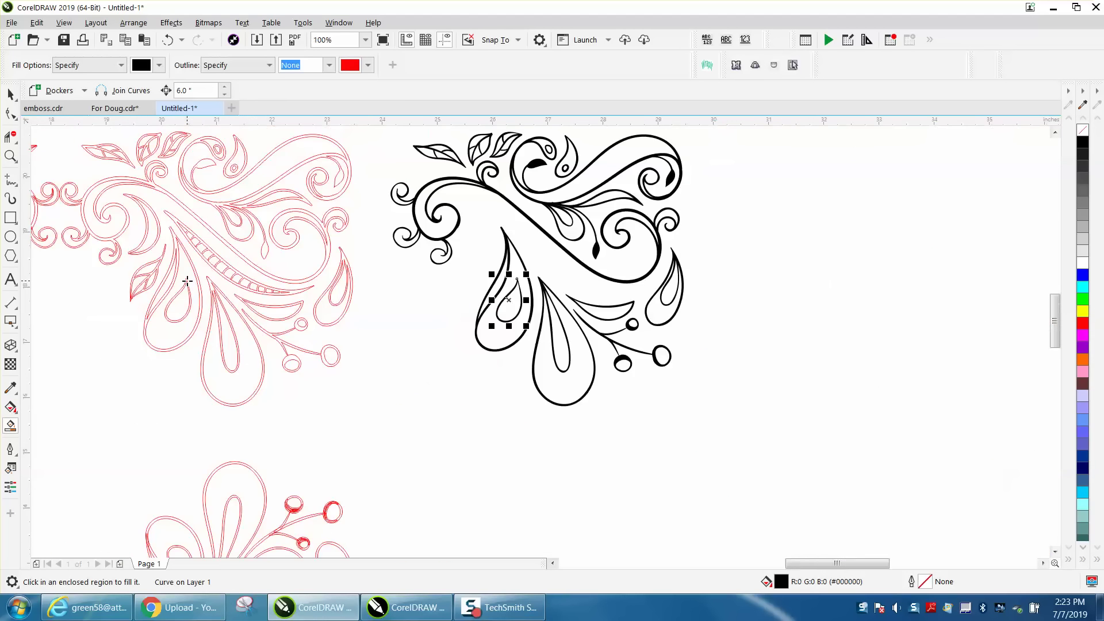
pyautogui.click(210, 250)
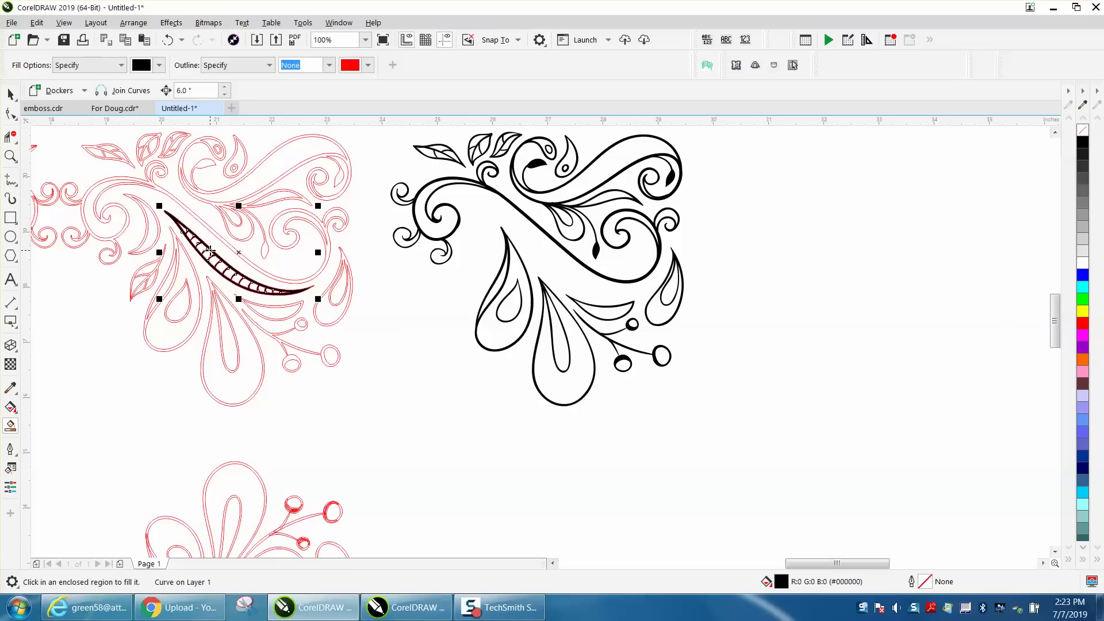
pyautogui.press('Right')
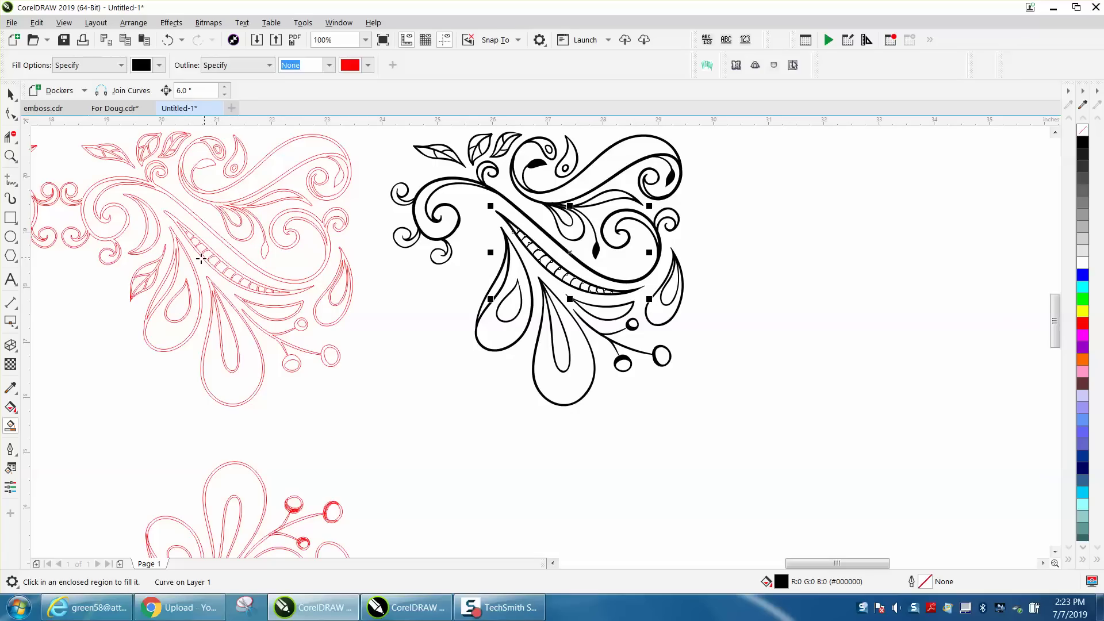
pyautogui.click(147, 253)
pyautogui.press('Right')
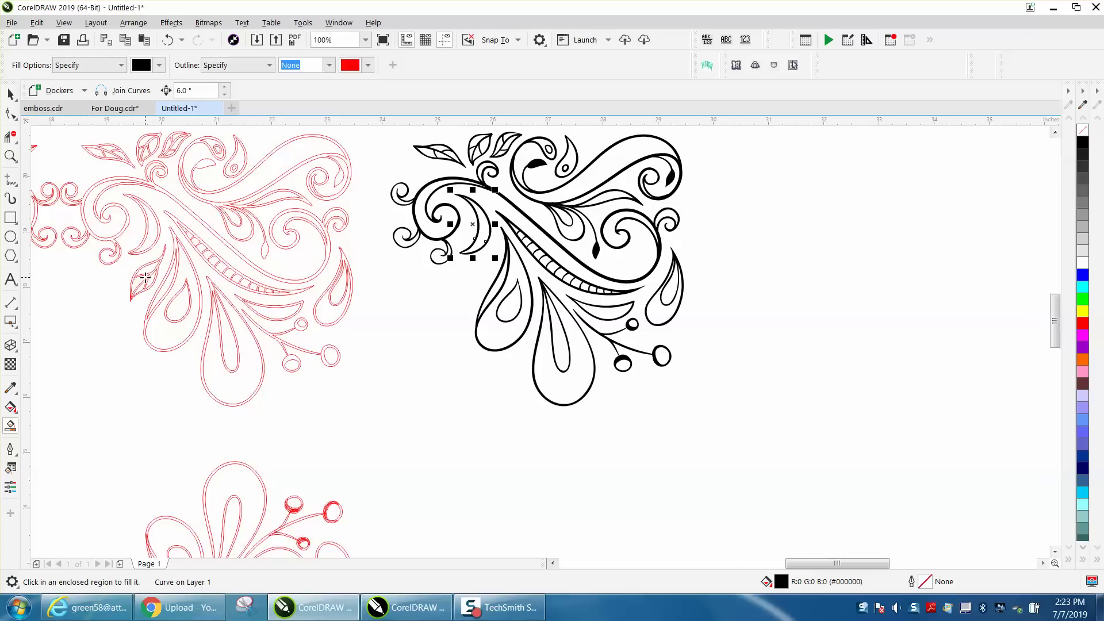
pyautogui.click(10, 156)
pyautogui.moveTo(92, 220); pyautogui.dragTo(220, 311)
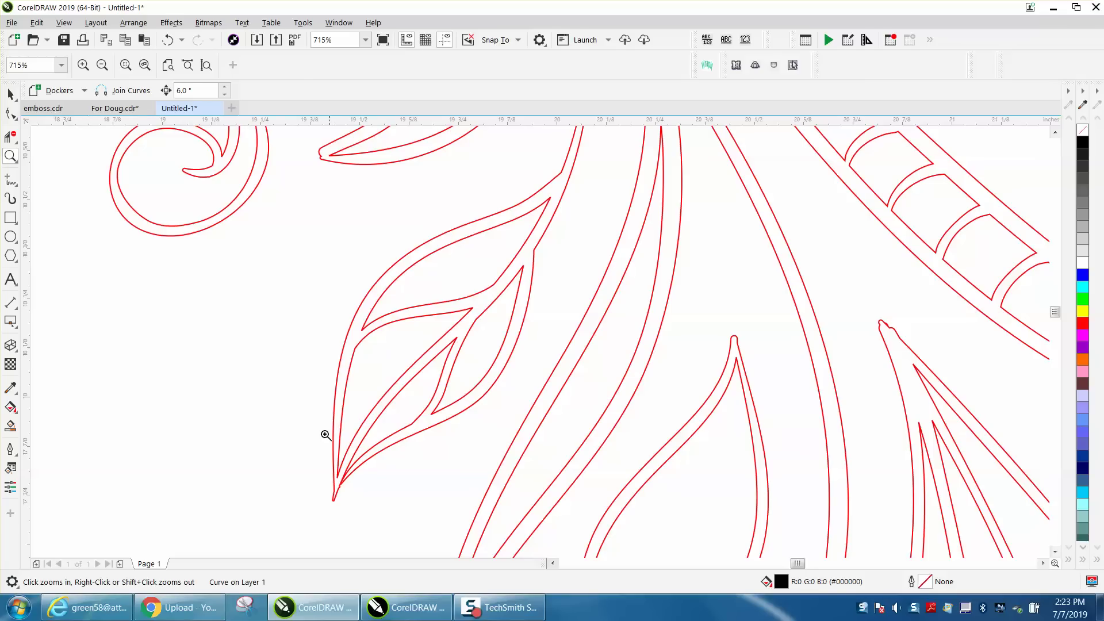
# - Zoom to the leaf tip and try Virtual Segment Delete near its base, then undo it
pyautogui.moveTo(325, 434); pyautogui.dragTo(415, 499)
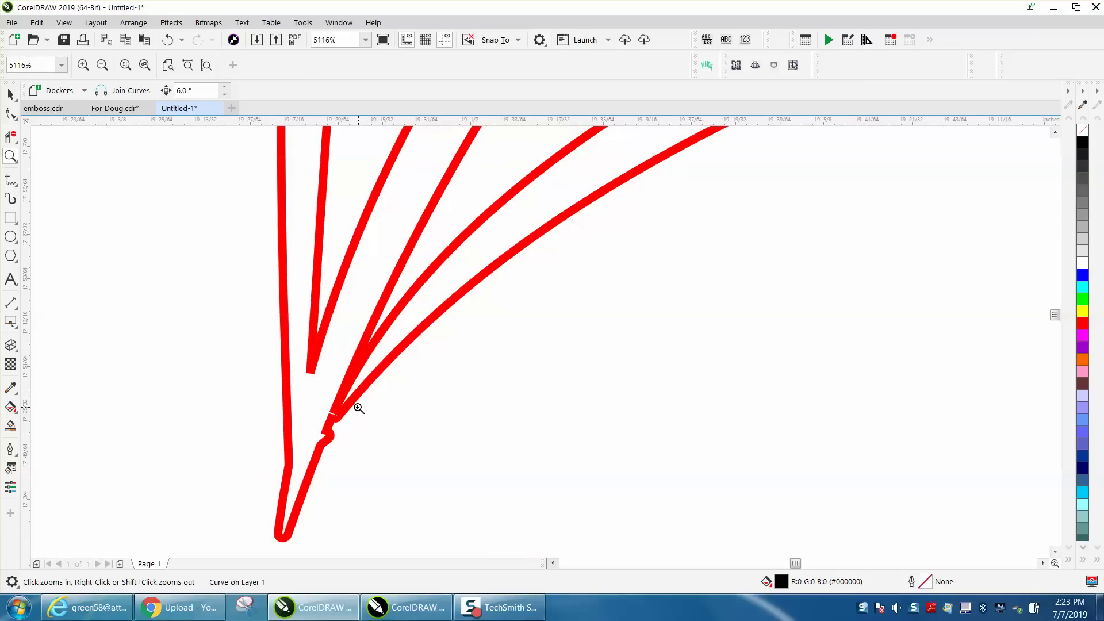
pyautogui.rightClick(251, 259)
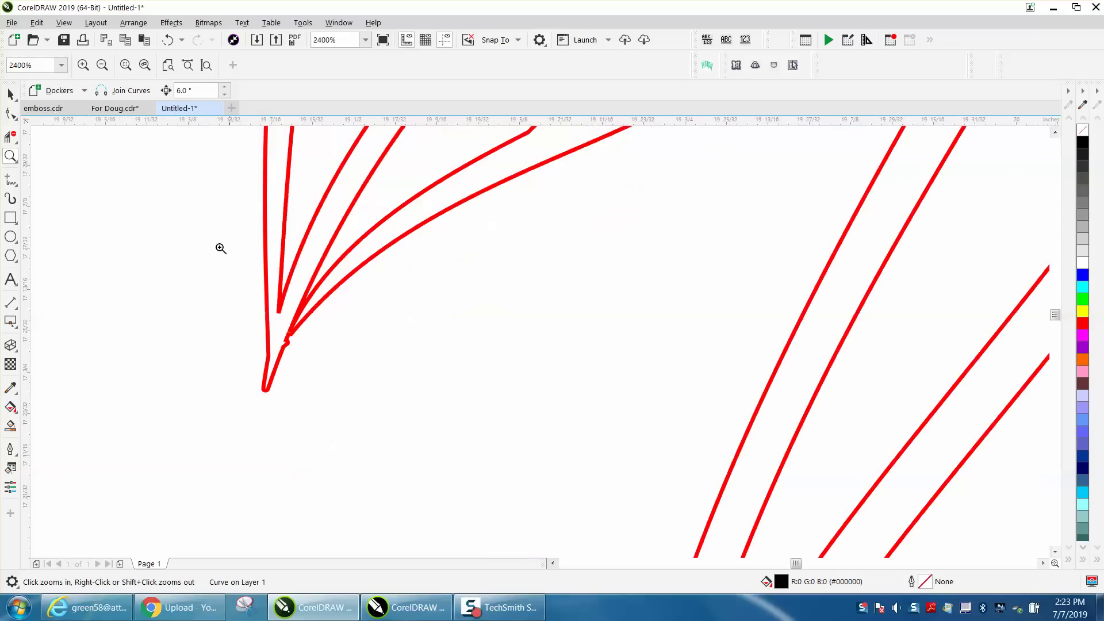
pyautogui.click(11, 138)
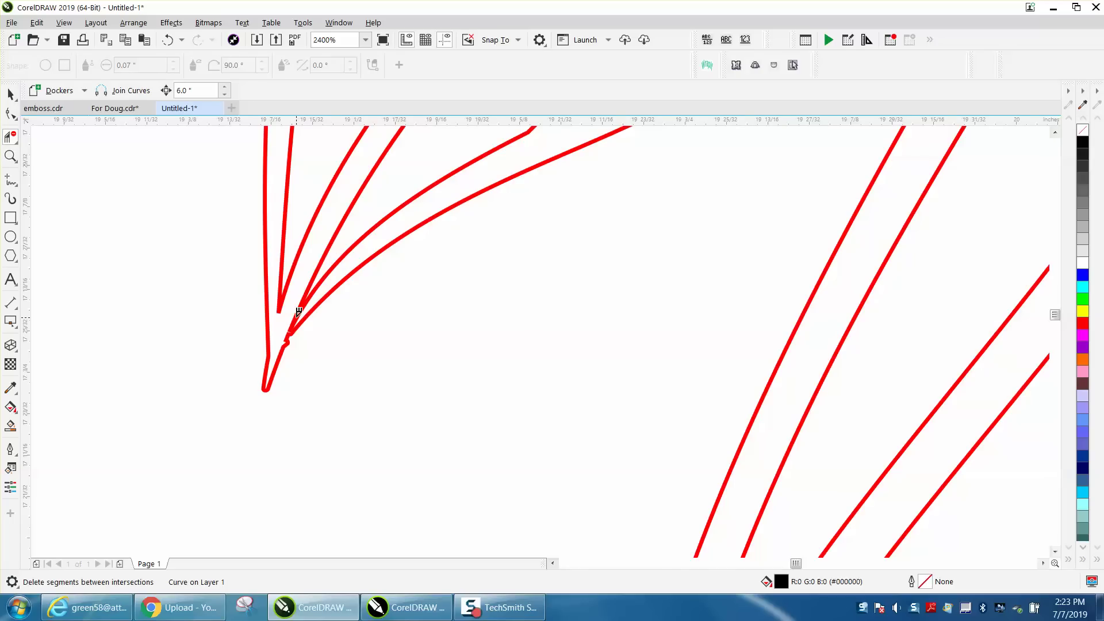
pyautogui.click(300, 315)
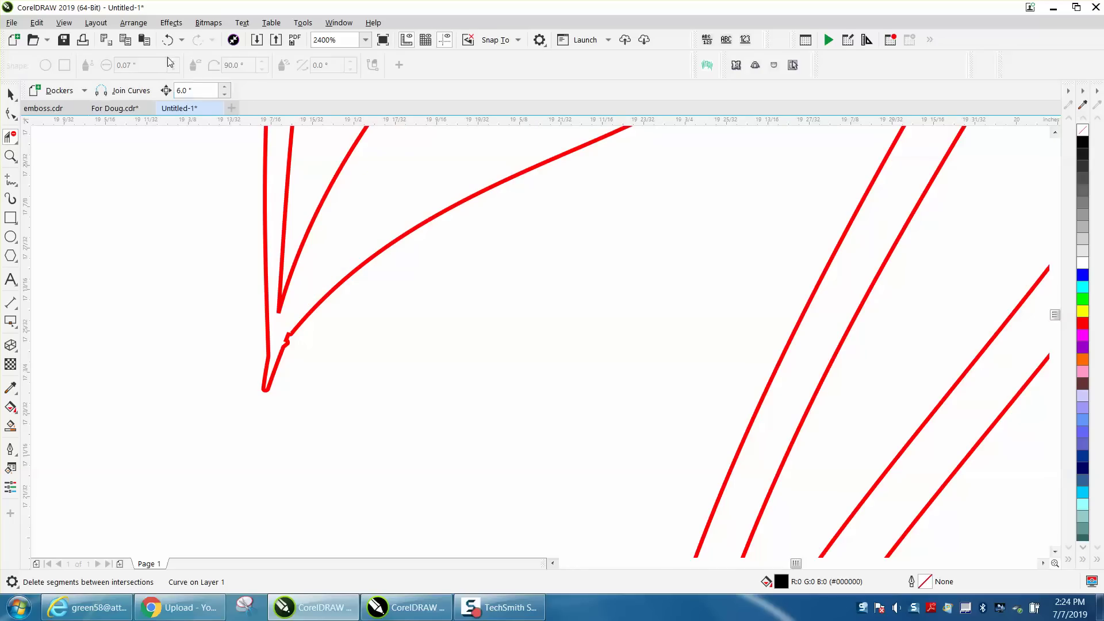
pyautogui.click(167, 39)
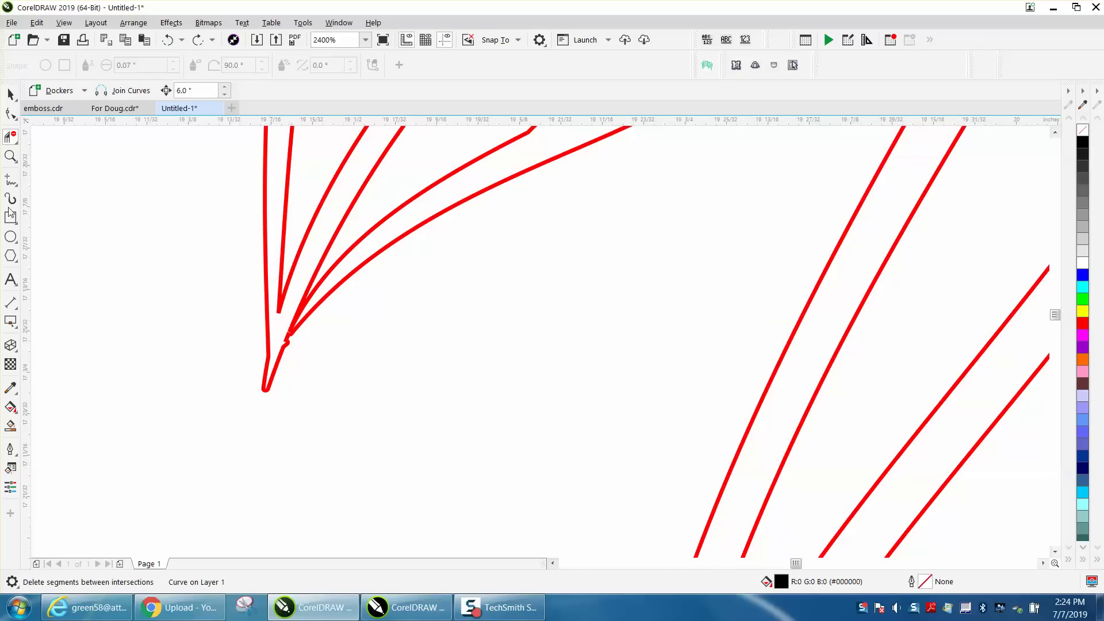
# - Smart Fill the leaf's enclosed area to create a solid black leaf piece
pyautogui.click(11, 426)
pyautogui.click(293, 272)
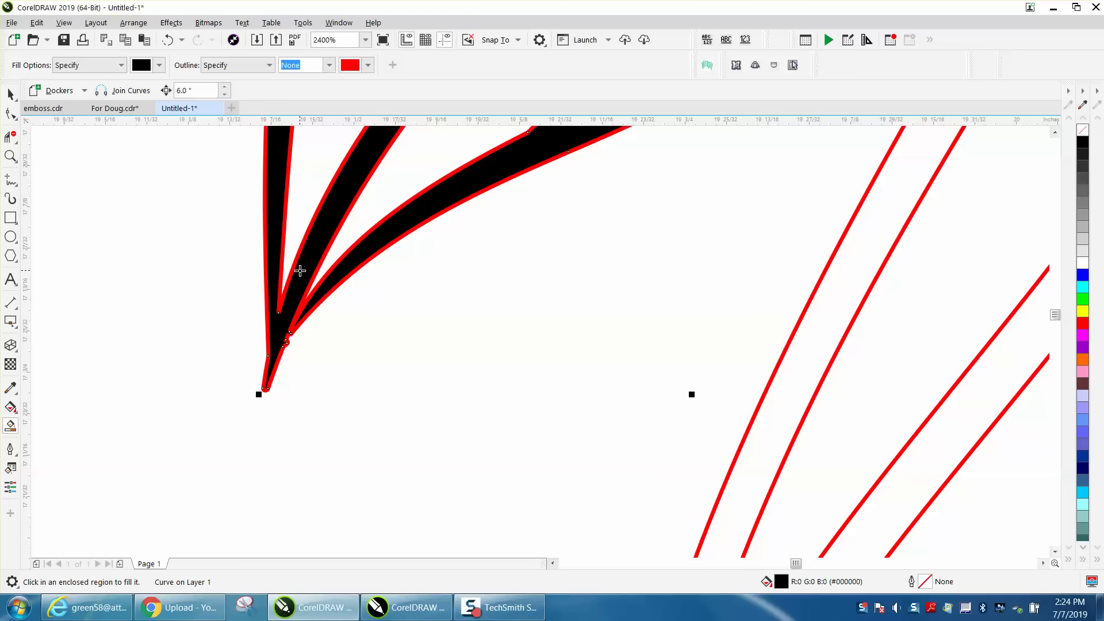
pyautogui.scroll(-8, 294, 272)
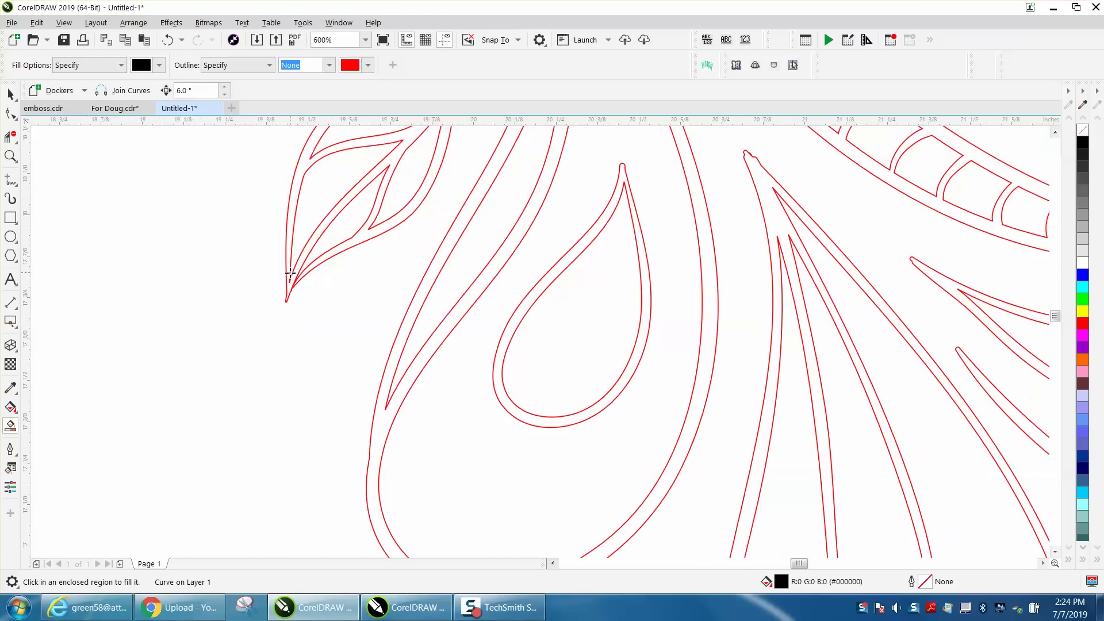
pyautogui.scroll(-2, 289, 272)
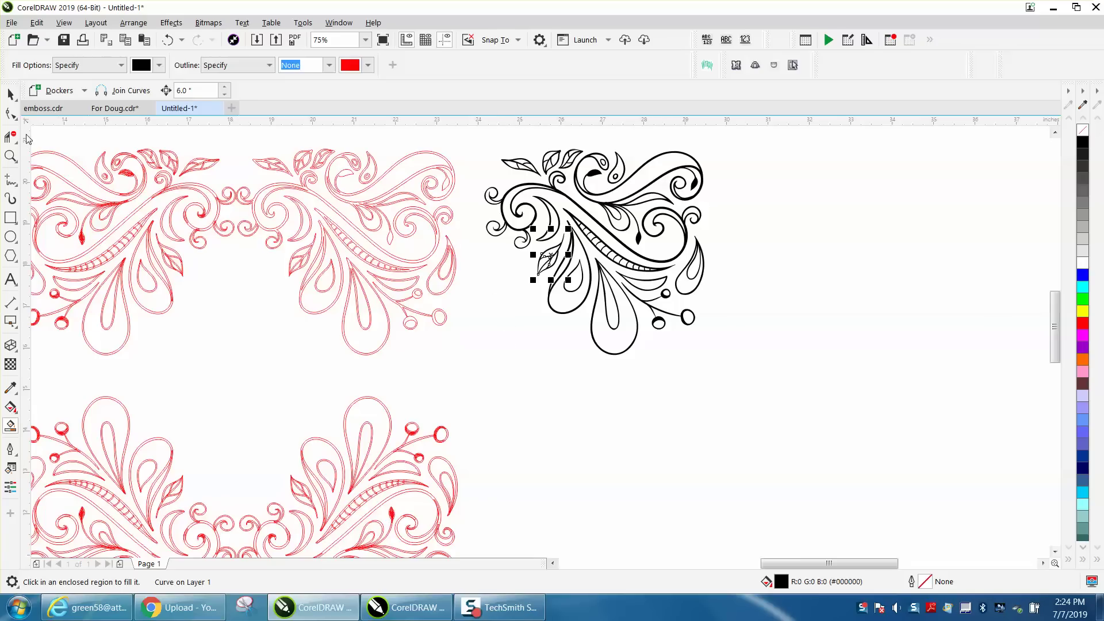
pyautogui.click(11, 93)
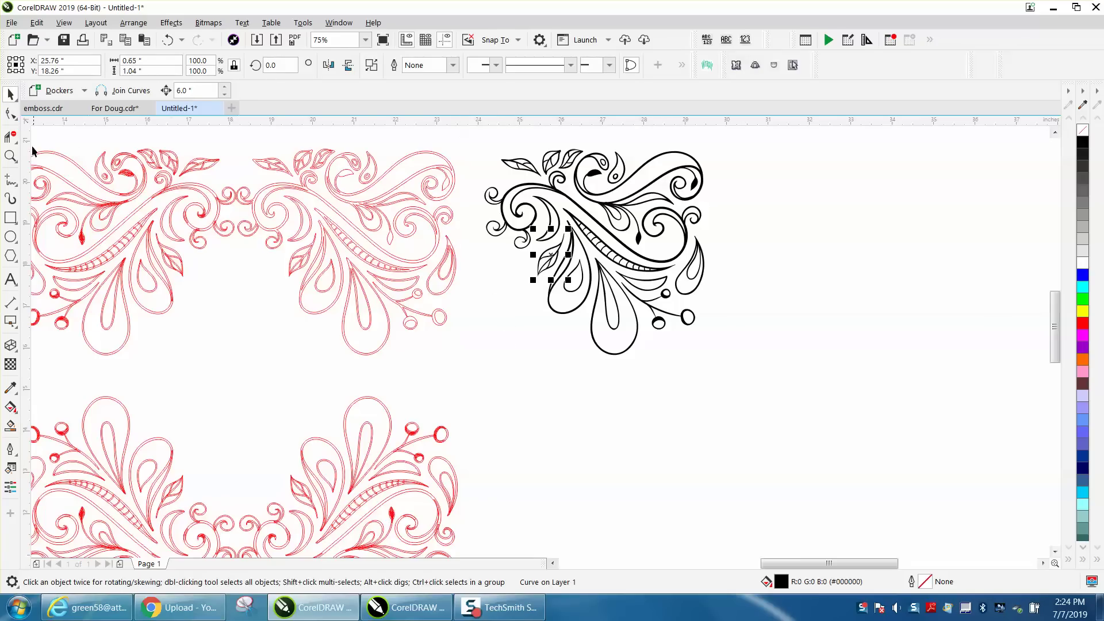
# - Zoom onto the first black stroke tip, delete its excess nodes and smooth the curve near it
pyautogui.click(11, 156)
pyautogui.moveTo(540, 207); pyautogui.dragTo(620, 266)
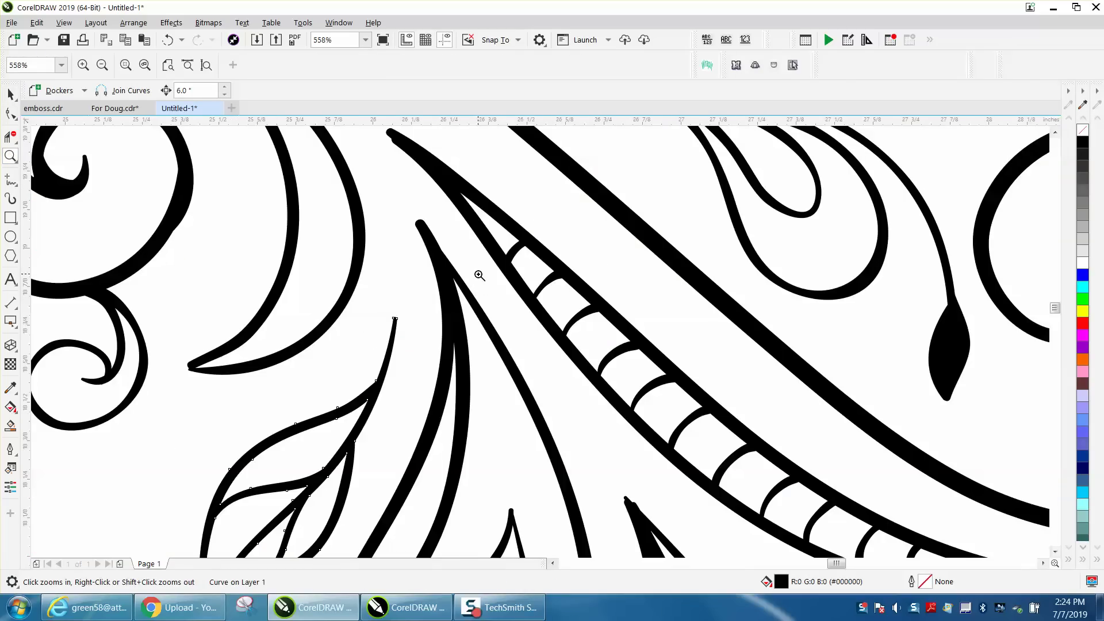
pyautogui.rightClick(406, 170)
pyautogui.moveTo(393, 151); pyautogui.dragTo(435, 180)
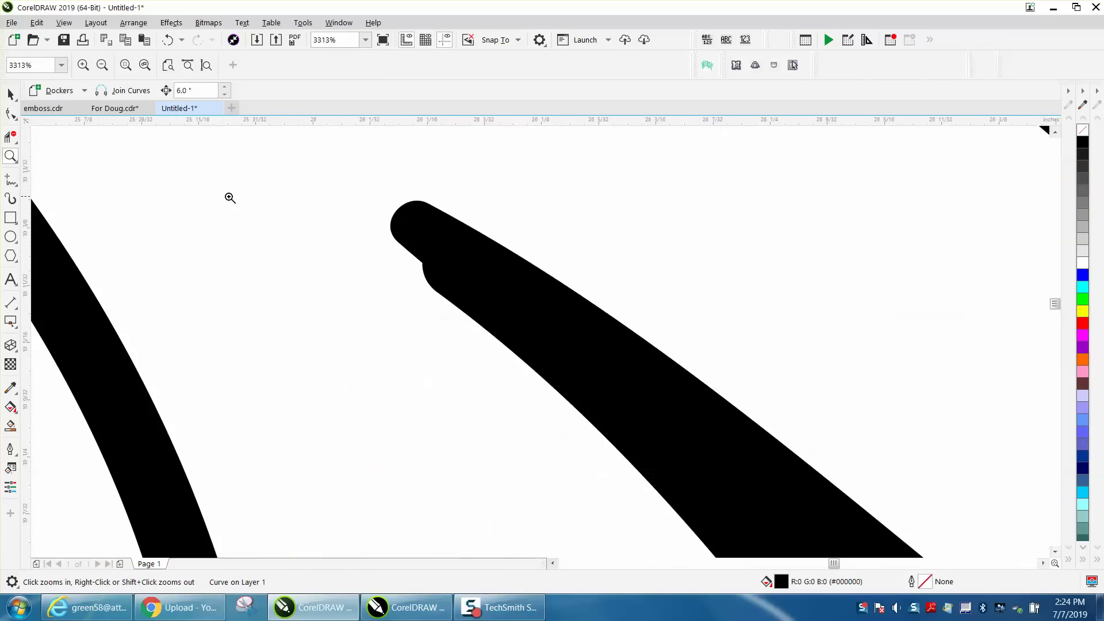
pyautogui.click(10, 121)
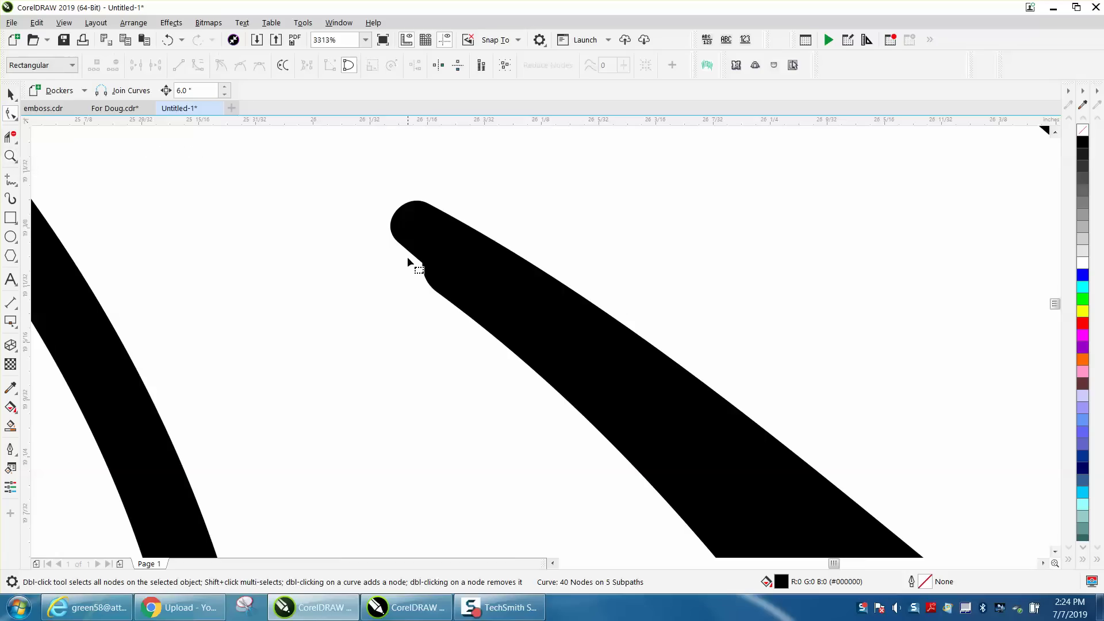
pyautogui.click(432, 273)
pyautogui.moveTo(433, 275); pyautogui.dragTo(446, 276)
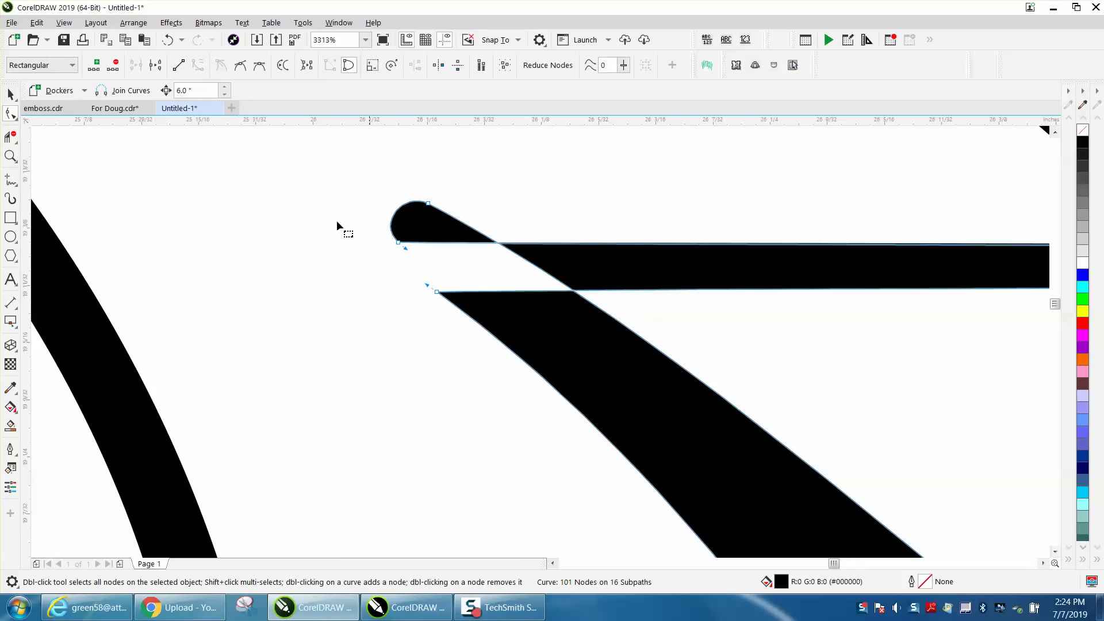
pyautogui.click(168, 40)
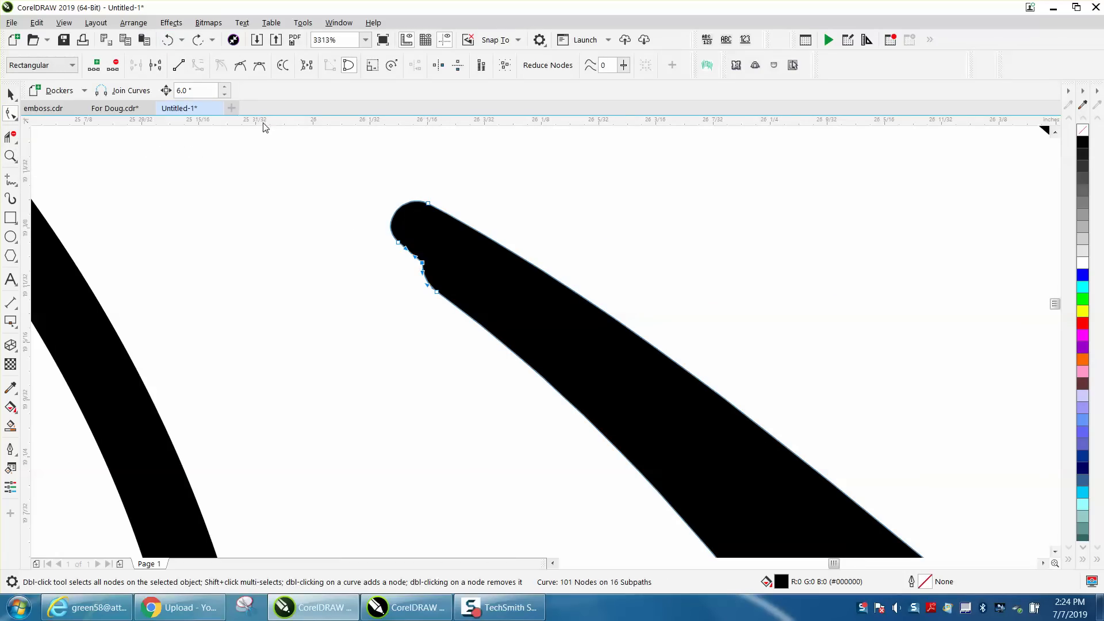
pyautogui.press('Delete')
pyautogui.click(398, 243)
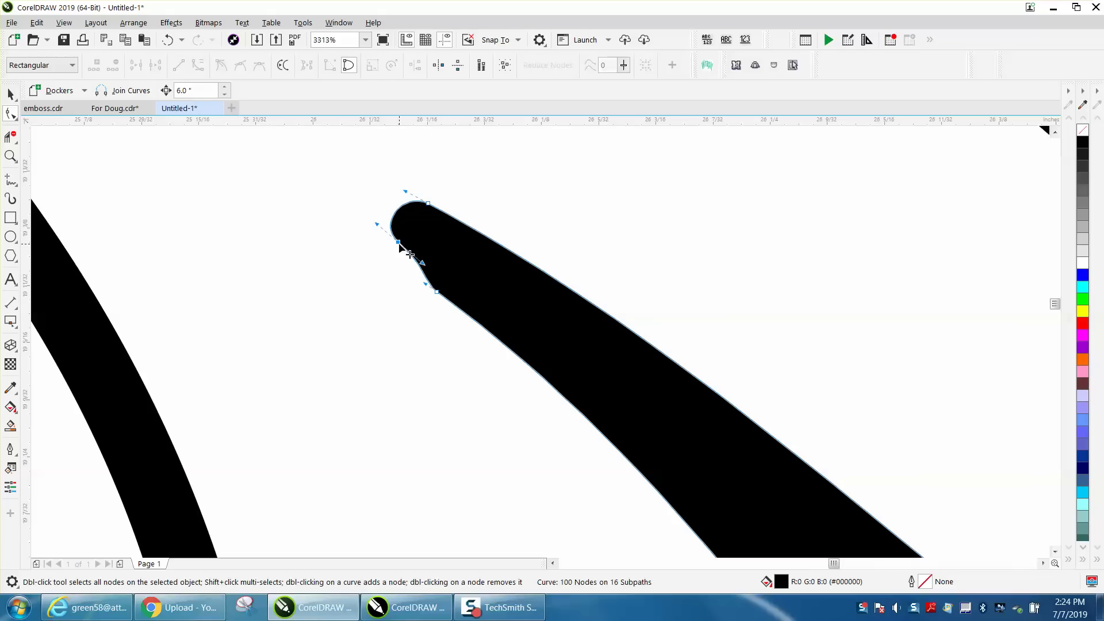
pyautogui.press('Delete')
pyautogui.click(437, 292)
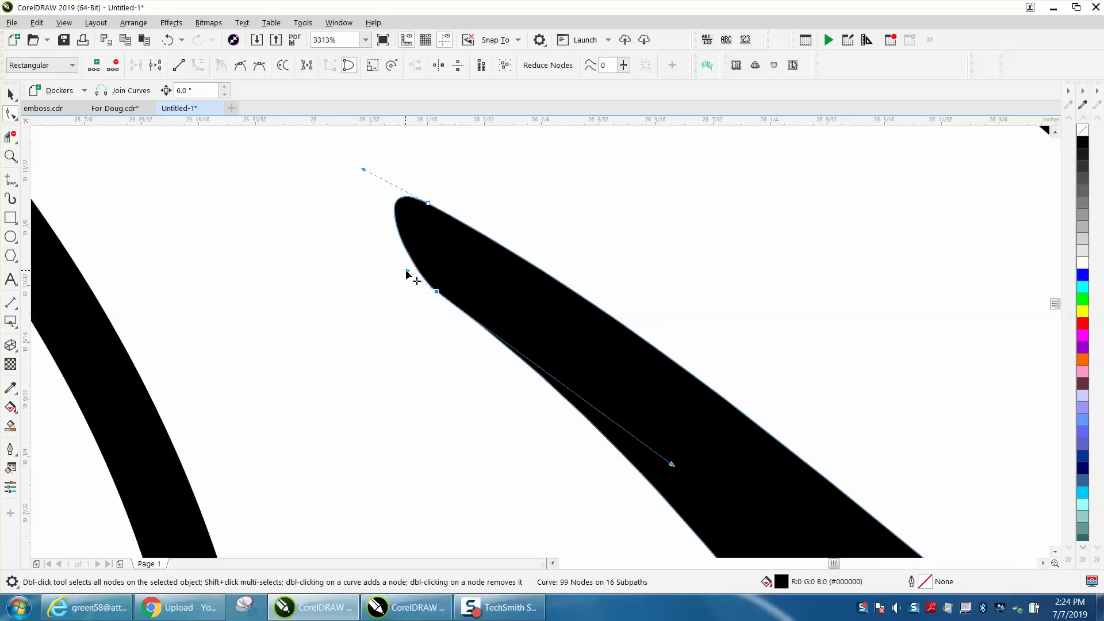
pyautogui.moveTo(410, 276); pyautogui.dragTo(322, 233)
pyautogui.scroll(-8, 242, 214)
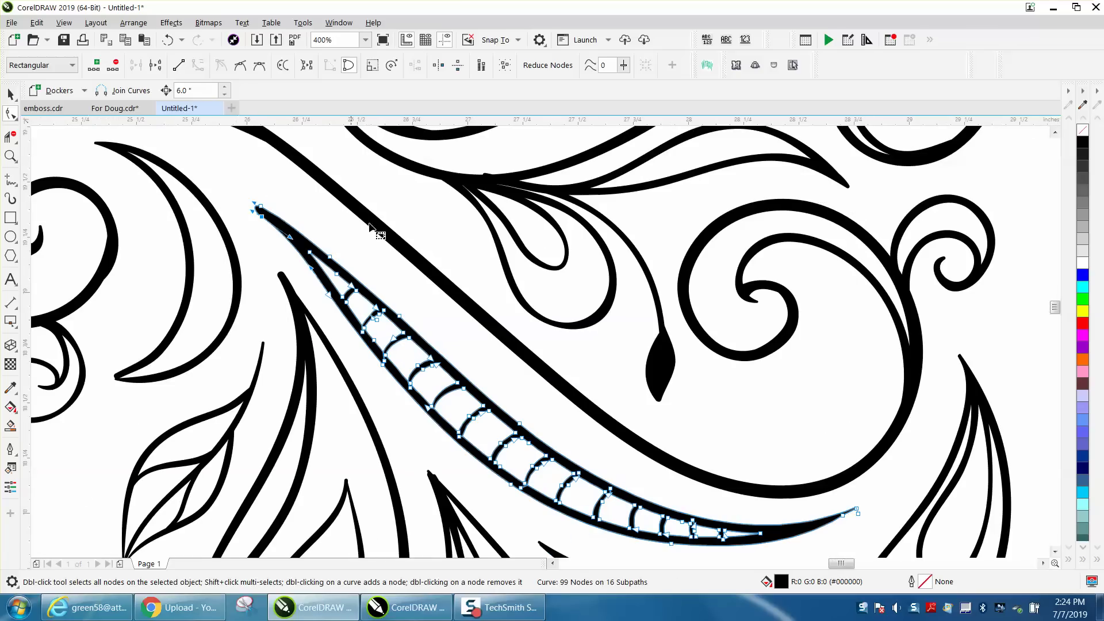
# - At the curve junction, remove the bump-causing and redundant nodes and flatten the top edge
pyautogui.click(10, 156)
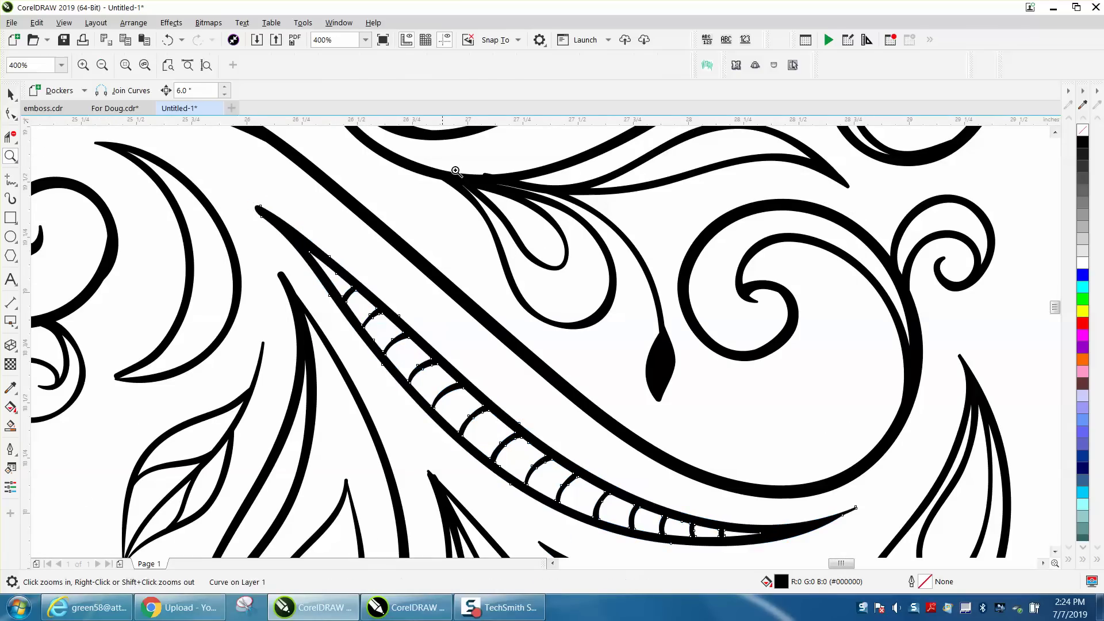
pyautogui.moveTo(466, 171); pyautogui.dragTo(529, 204)
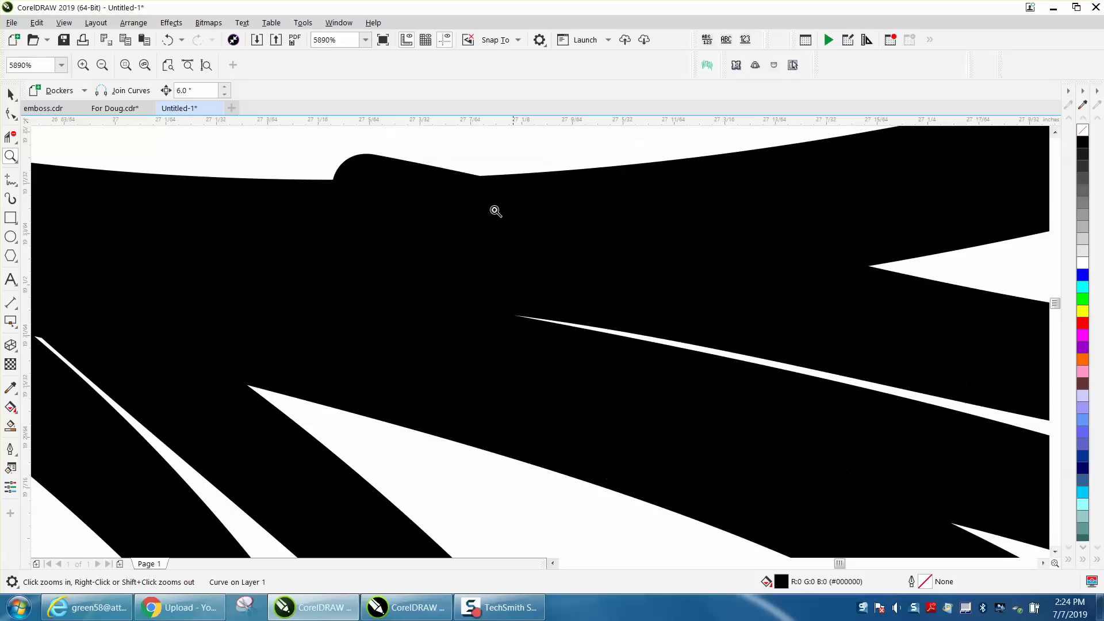
pyautogui.click(11, 114)
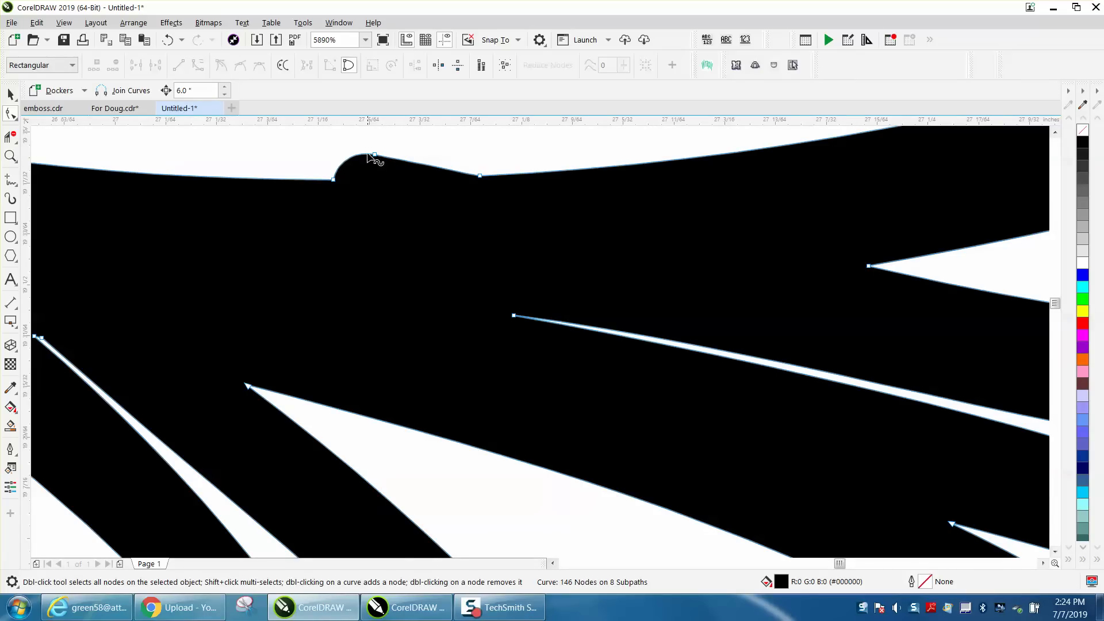
pyautogui.doubleClick(373, 155)
pyautogui.click(333, 181)
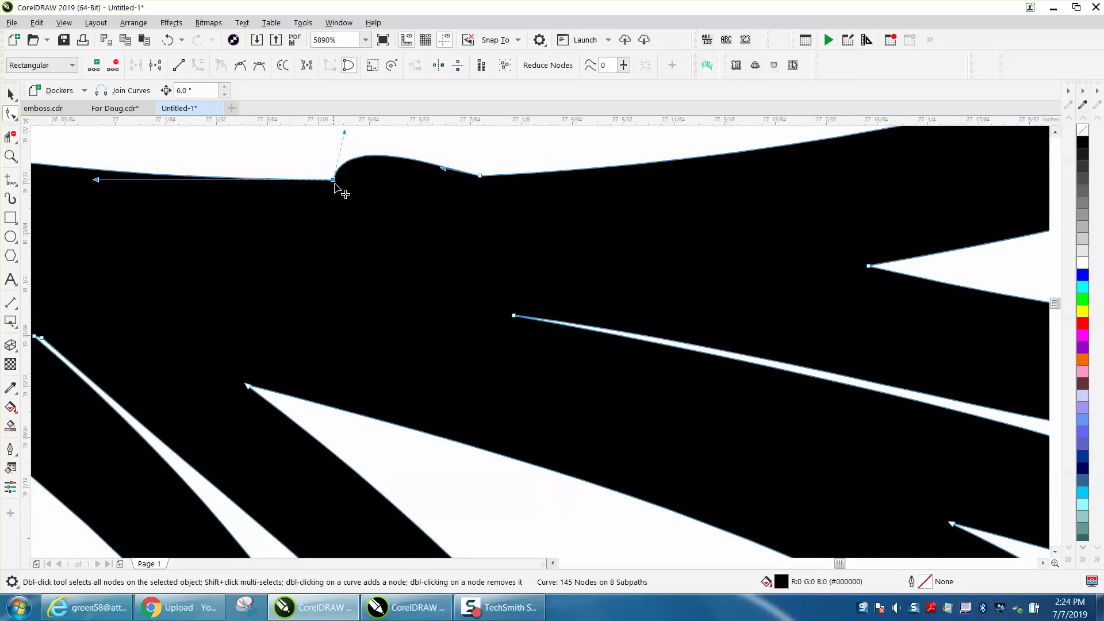
pyautogui.doubleClick(334, 179)
pyautogui.scroll(-2, 468, 209)
pyautogui.click(473, 188)
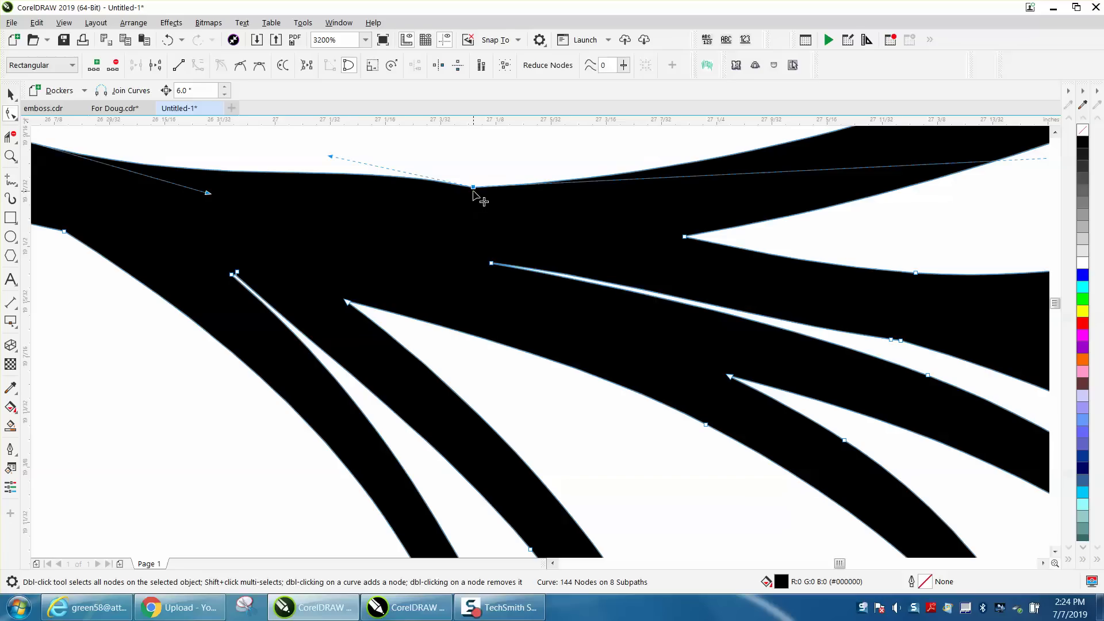
pyautogui.moveTo(330, 157); pyautogui.dragTo(326, 189)
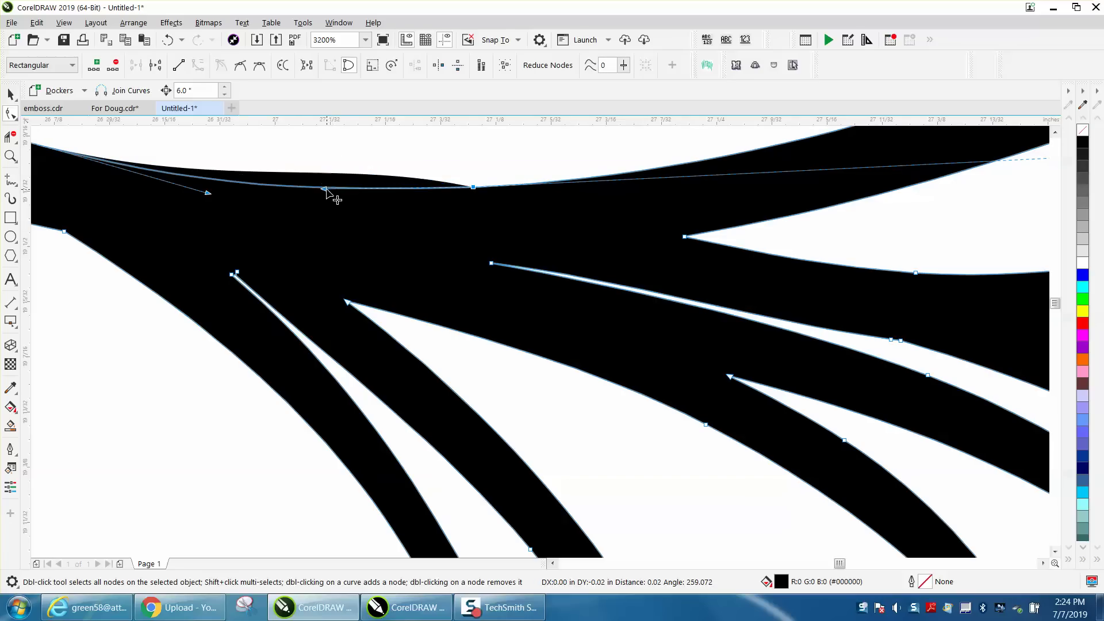
pyautogui.scroll(-2, 295, 188)
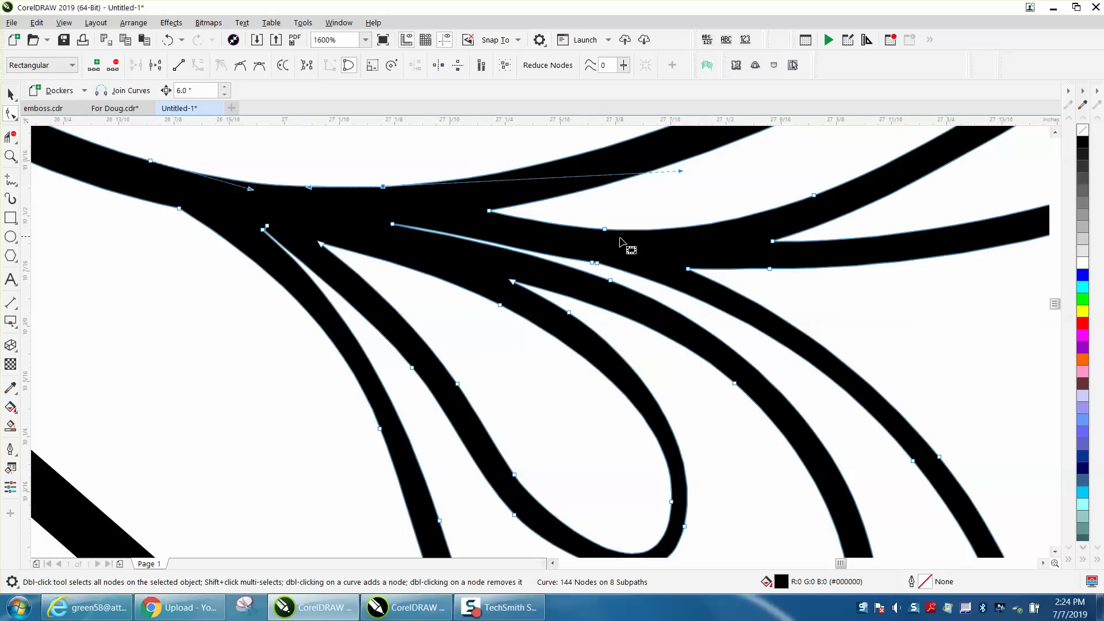
pyautogui.doubleClick(598, 263)
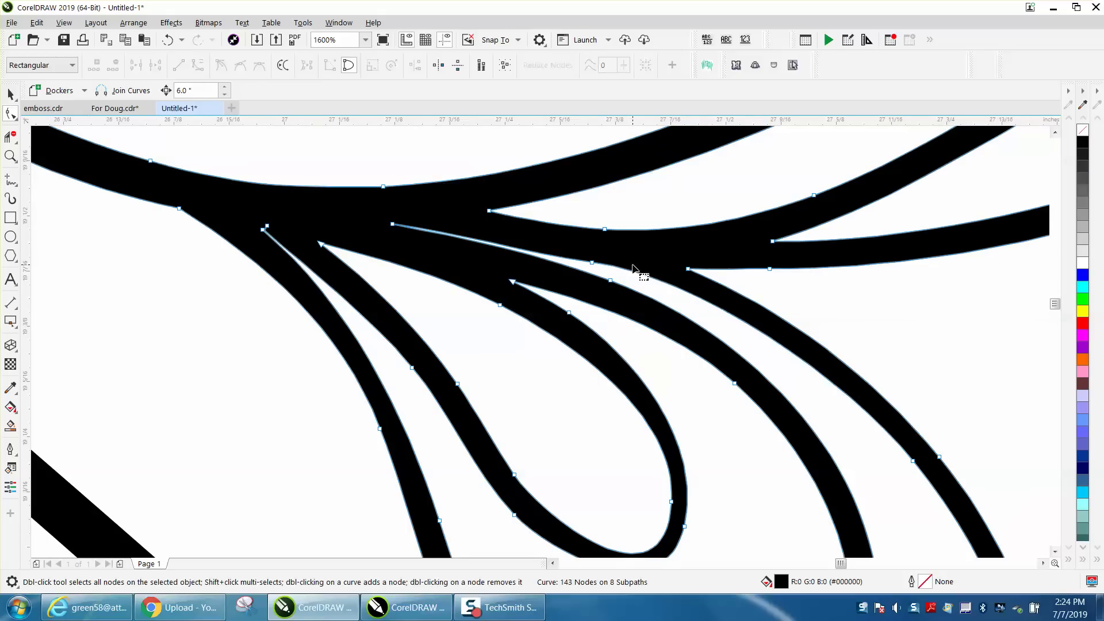
pyautogui.scroll(-1, 579, 232)
pyautogui.scroll(-1, 579, 233)
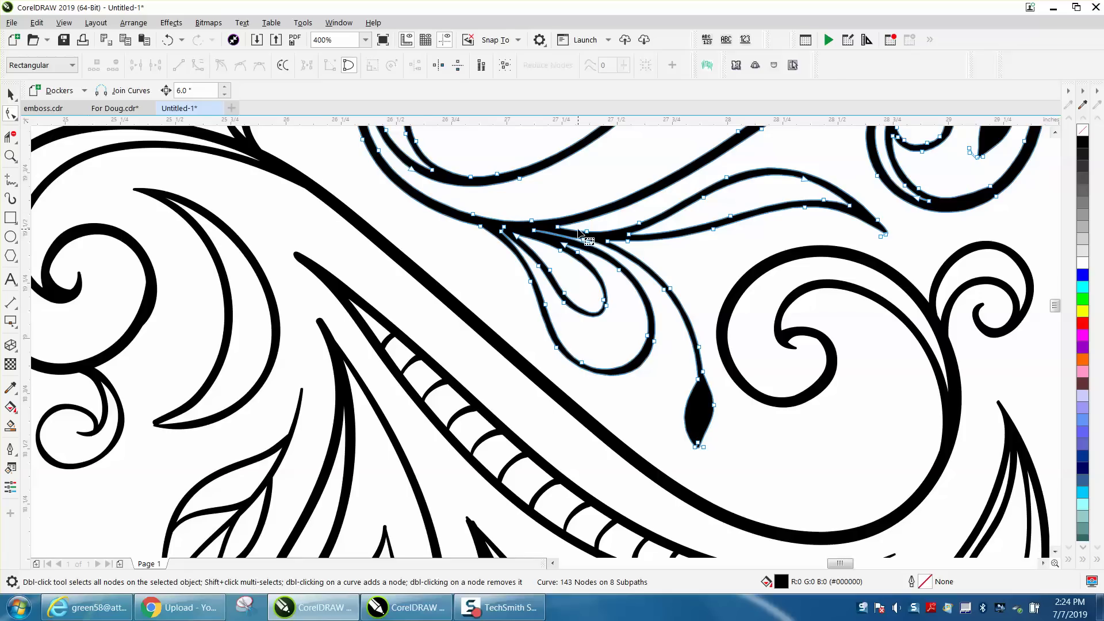
pyautogui.scroll(-1, 579, 232)
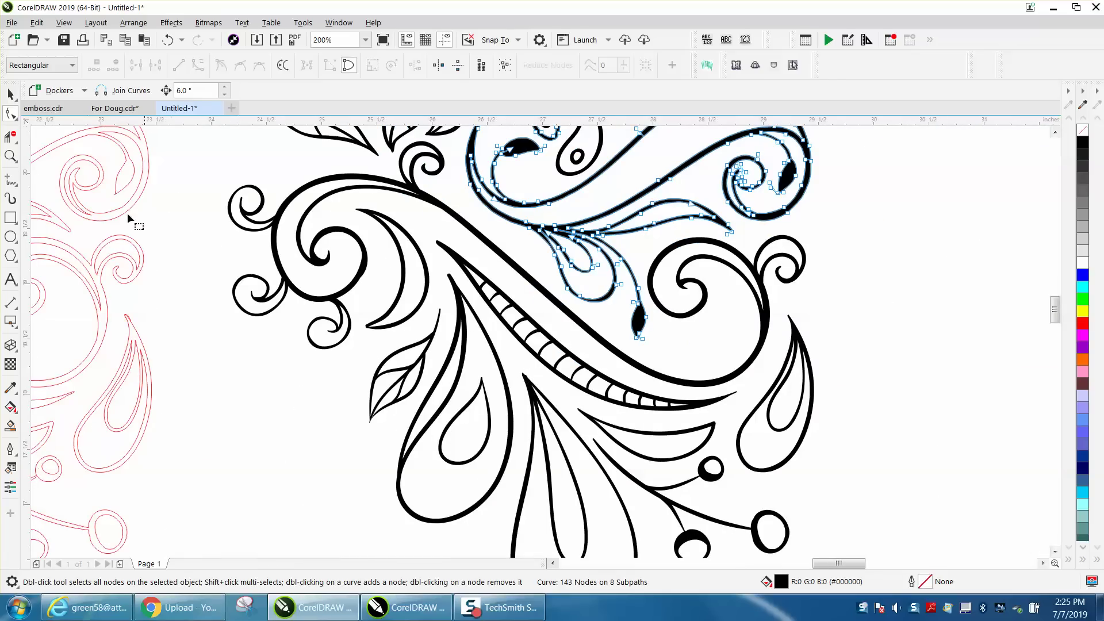
# - Clean up another stroke end by deleting its excess tip nodes to straighten the edges
pyautogui.click(11, 156)
pyautogui.moveTo(513, 364); pyautogui.dragTo(587, 391)
pyautogui.click(10, 113)
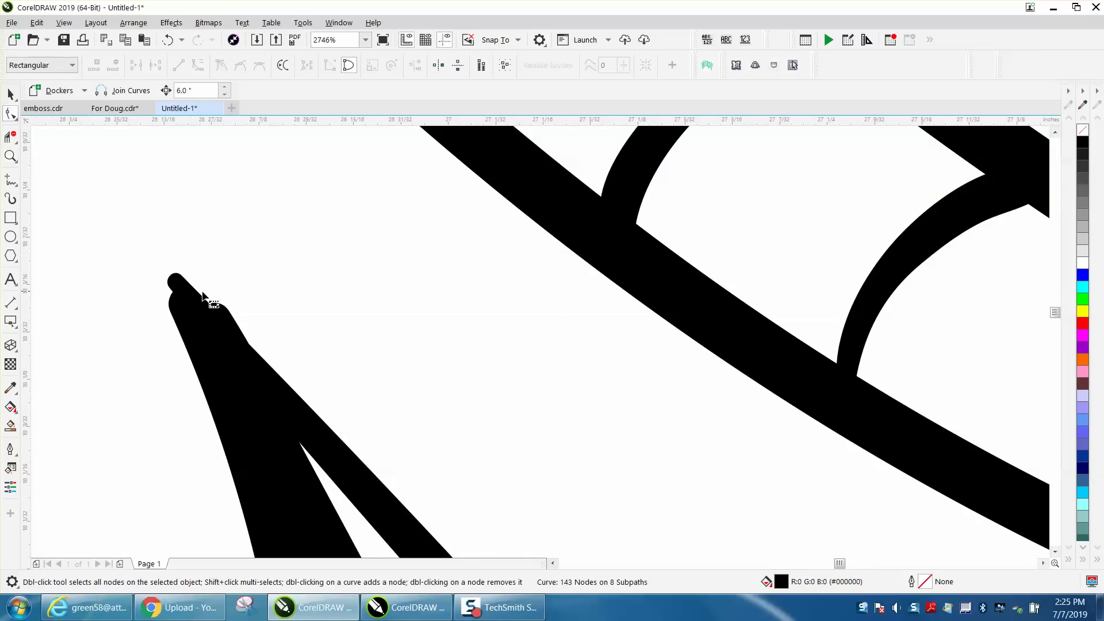
pyautogui.click(219, 316)
pyautogui.moveTo(219, 287); pyautogui.dragTo(200, 315)
pyautogui.press('Delete')
pyautogui.doubleClick(178, 292)
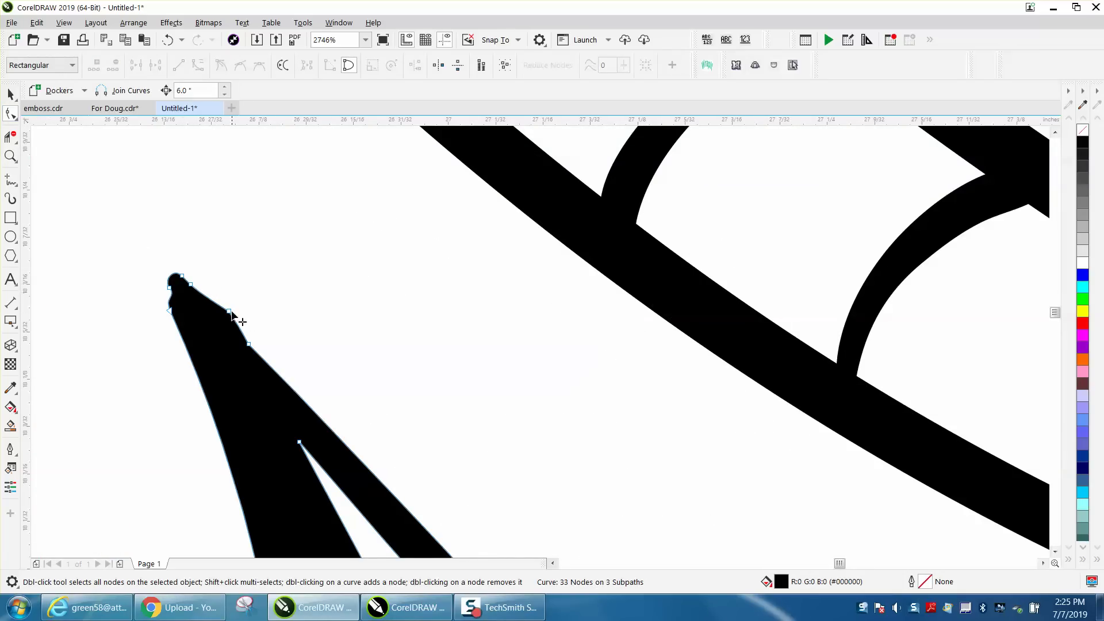
pyautogui.doubleClick(229, 311)
pyautogui.doubleClick(170, 288)
pyautogui.doubleClick(181, 277)
pyautogui.doubleClick(249, 344)
pyautogui.scroll(-5, 194, 253)
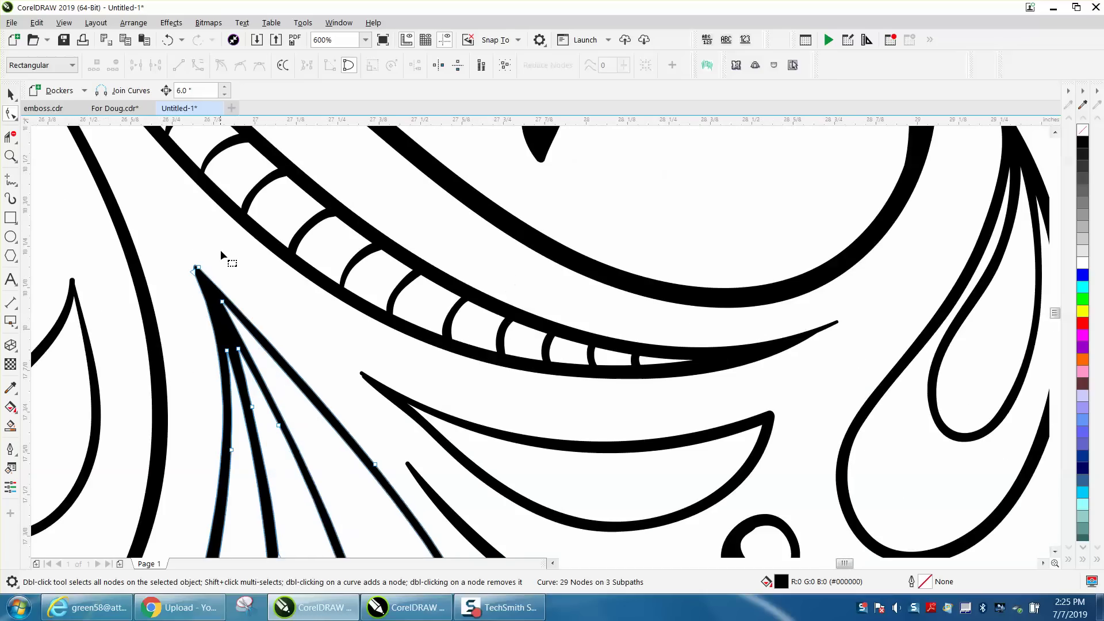
# - Remove the end node of the crescent tip so it tapers to a clean point
pyautogui.click(11, 156)
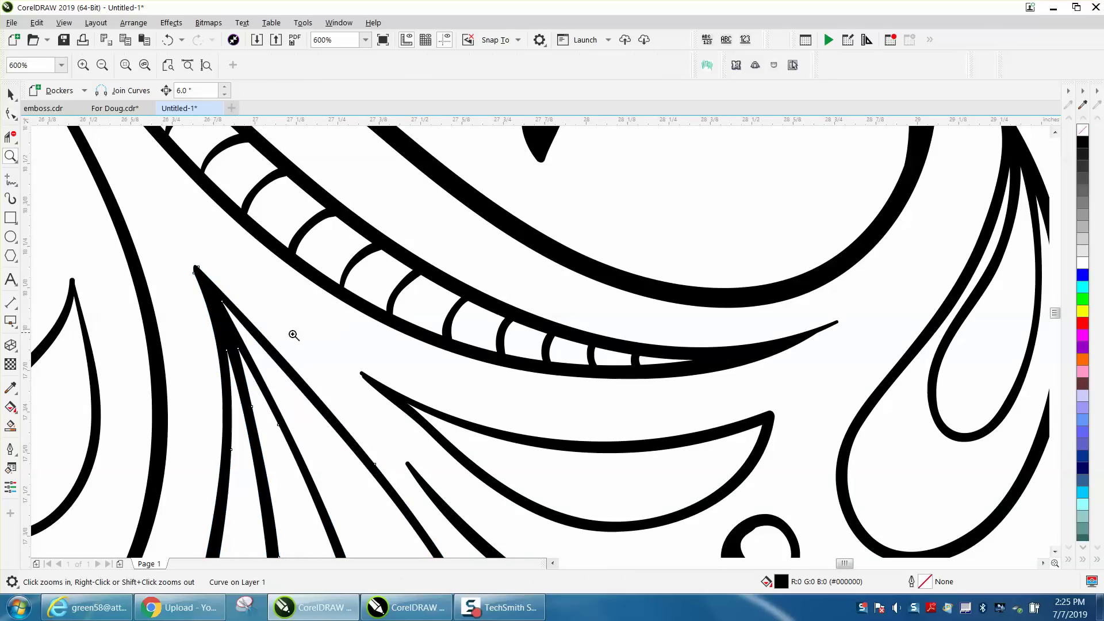
pyautogui.moveTo(316, 353); pyautogui.dragTo(423, 413)
pyautogui.click(10, 136)
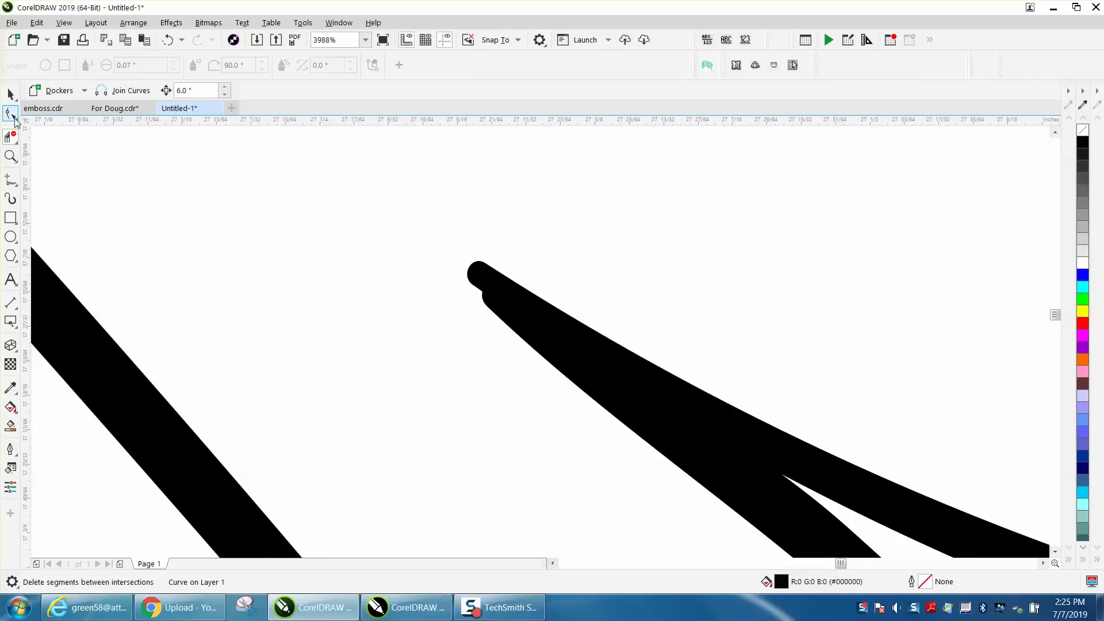
pyautogui.click(10, 113)
pyautogui.click(489, 302)
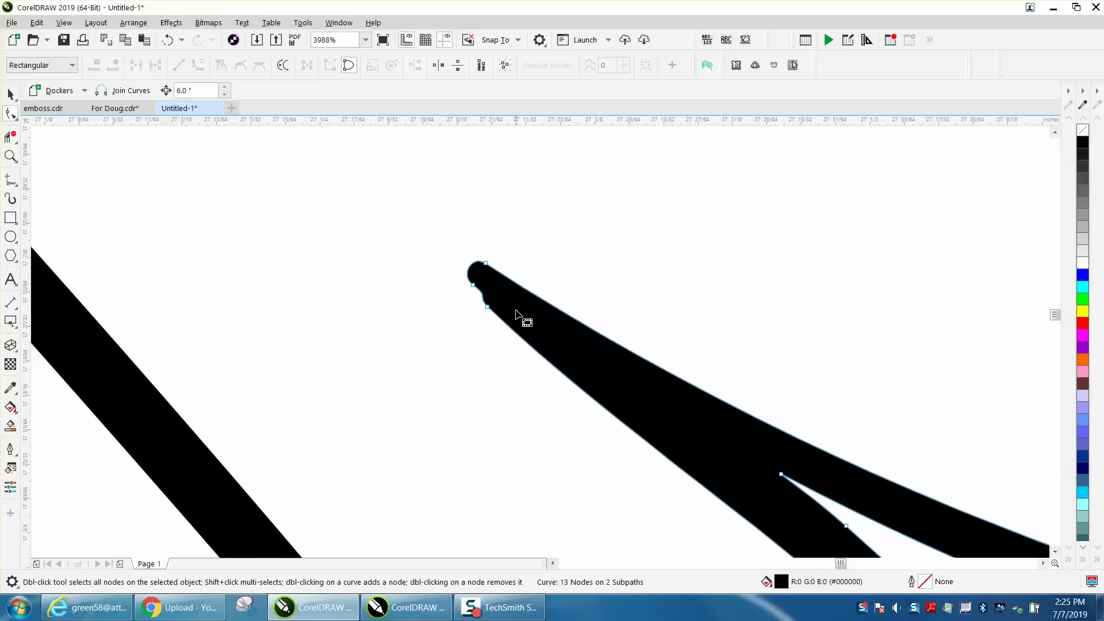
pyautogui.doubleClick(473, 284)
pyautogui.click(487, 307)
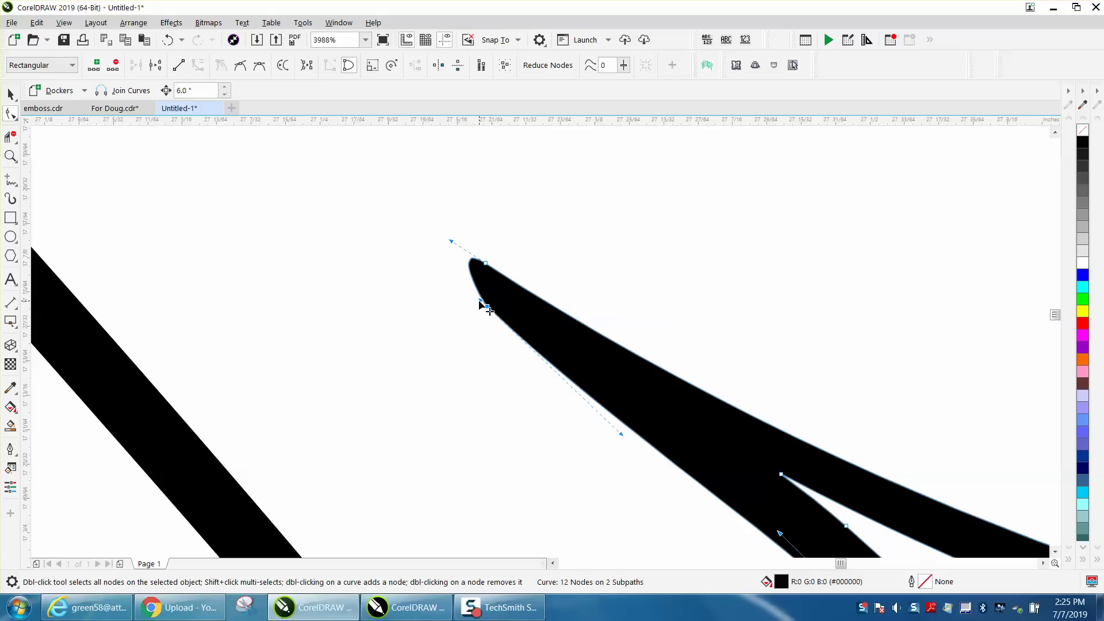
pyautogui.scroll(-3, 370, 296)
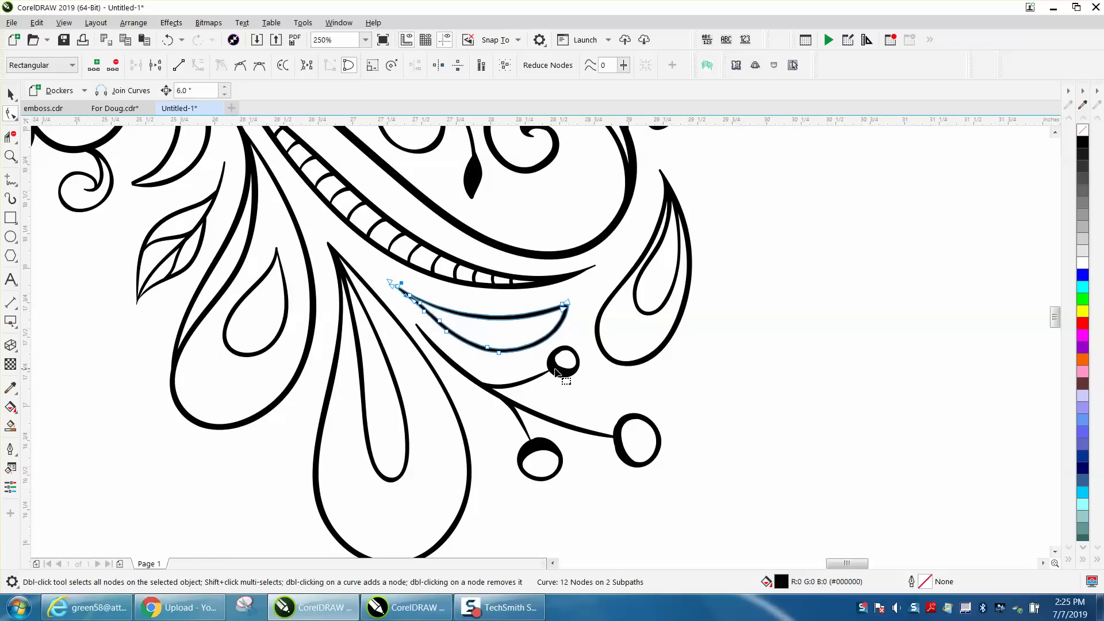
pyautogui.scroll(-2, 592, 369)
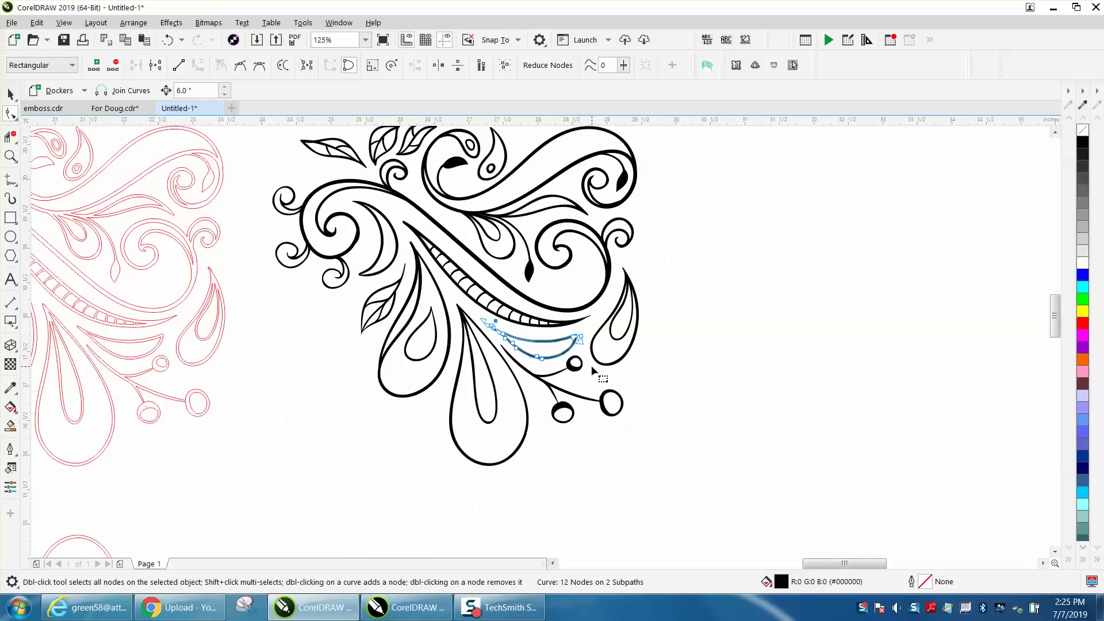
# - Group the 17 black ornament pieces and move the group to the right
pyautogui.scroll(-2, 603, 379)
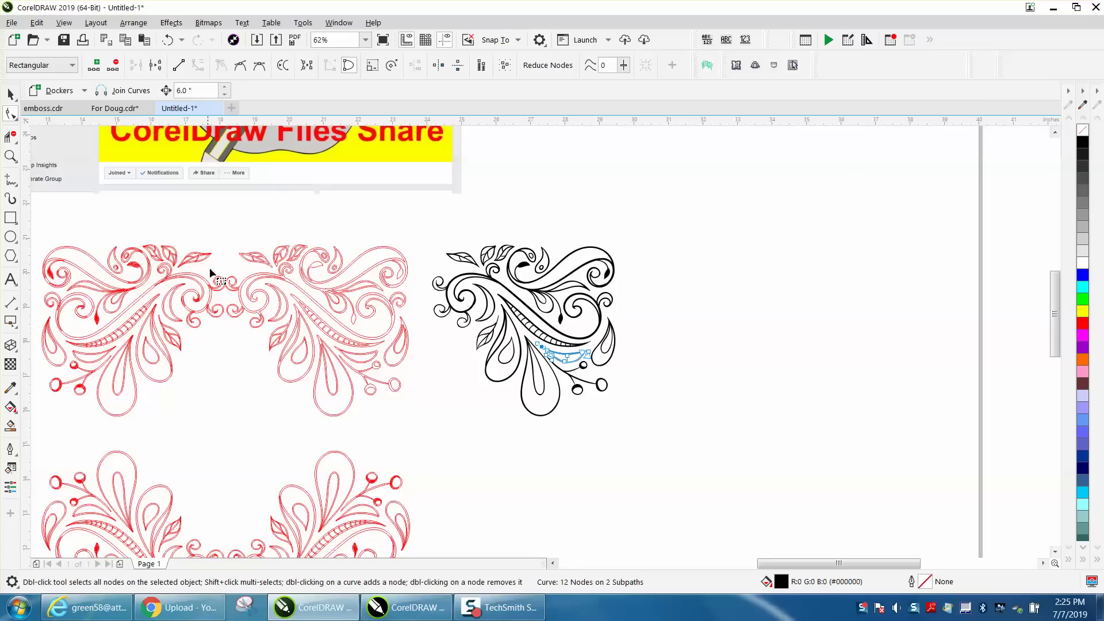
pyautogui.click(10, 94)
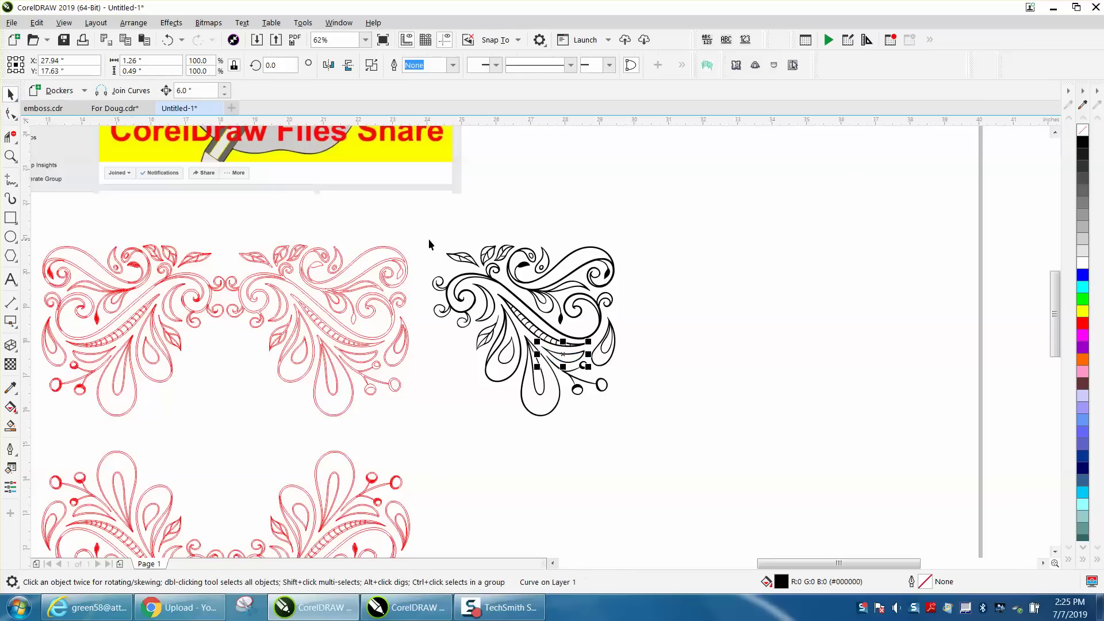
pyautogui.moveTo(658, 429); pyautogui.dragTo(692, 442)
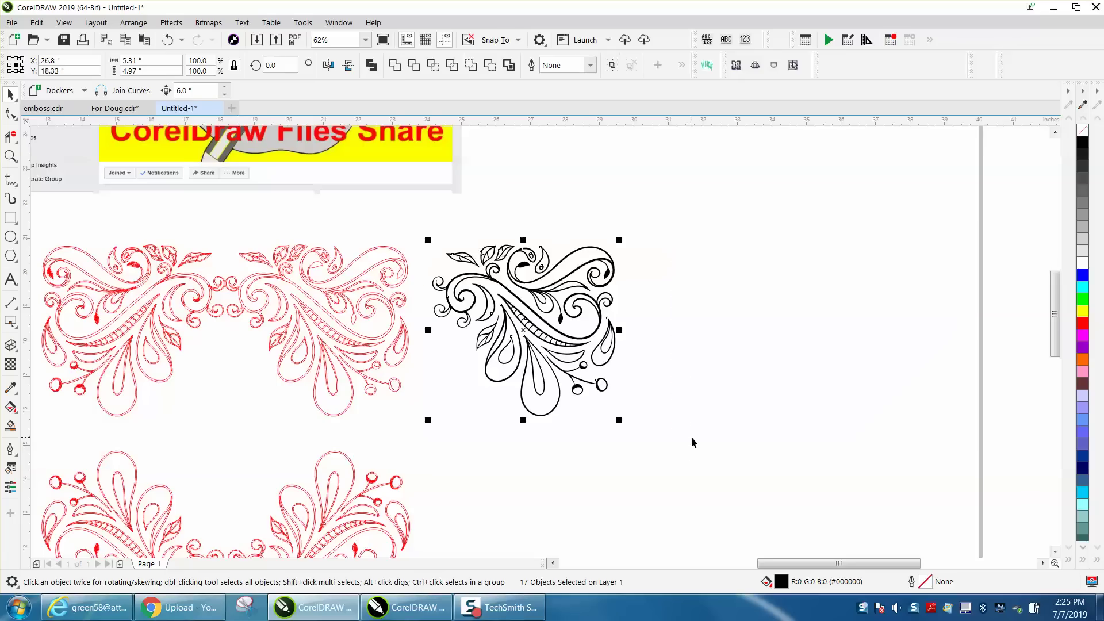
pyautogui.hotkey('ctrl', 'g')
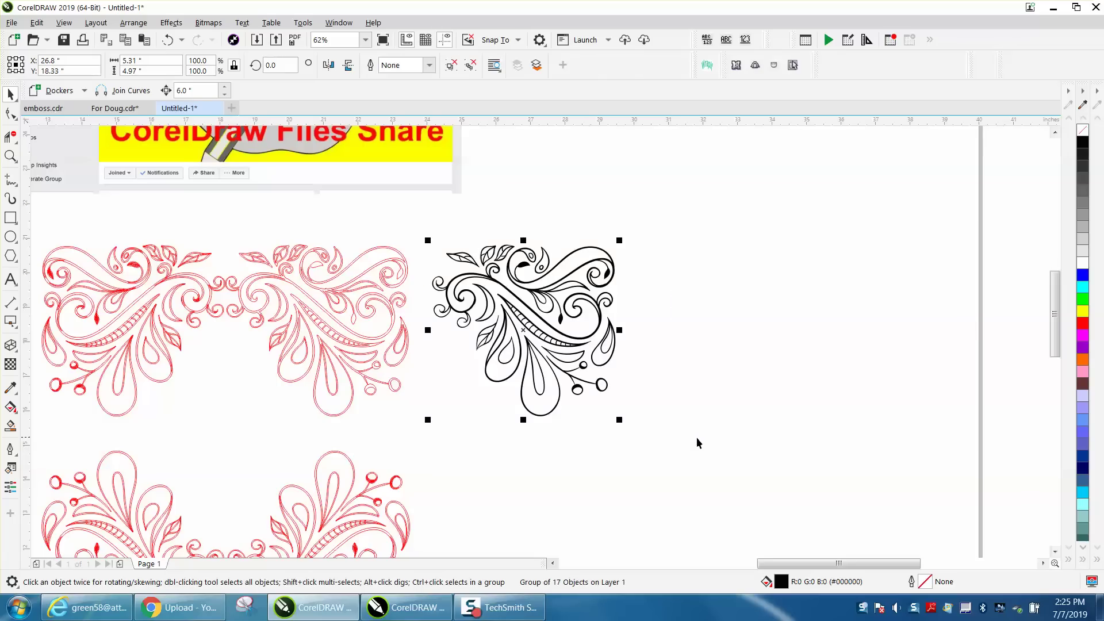
pyautogui.moveTo(552, 334); pyautogui.dragTo(817, 331)
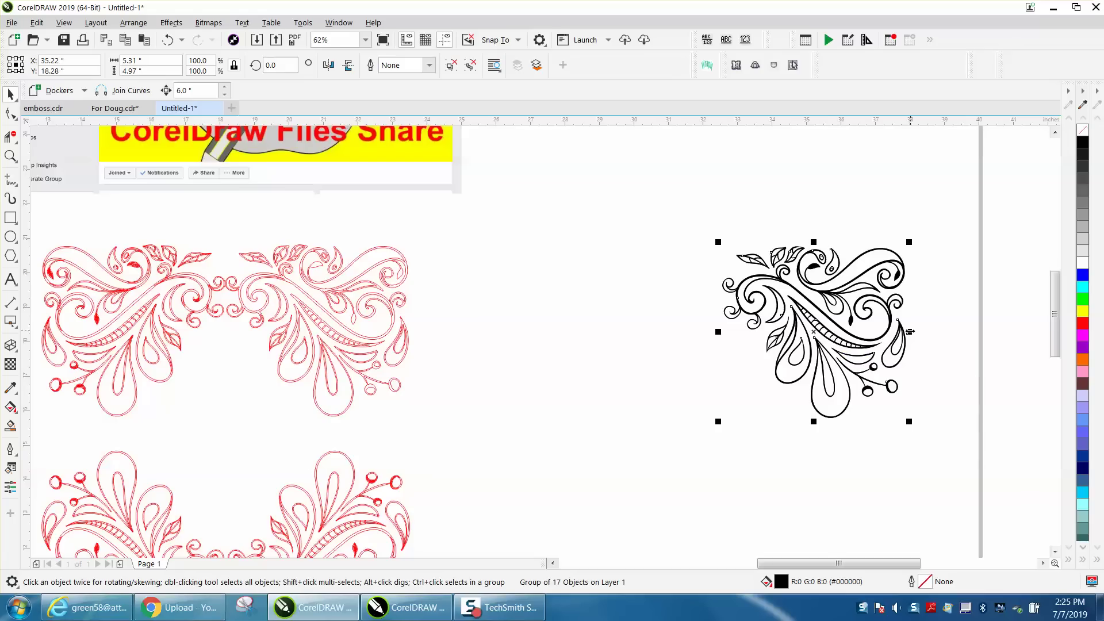
# - Leave a horizontally mirrored copy to the left, then a vertically mirrored copy of both halves below
pyautogui.moveTo(910, 332); pyautogui.dragTo(534, 332)
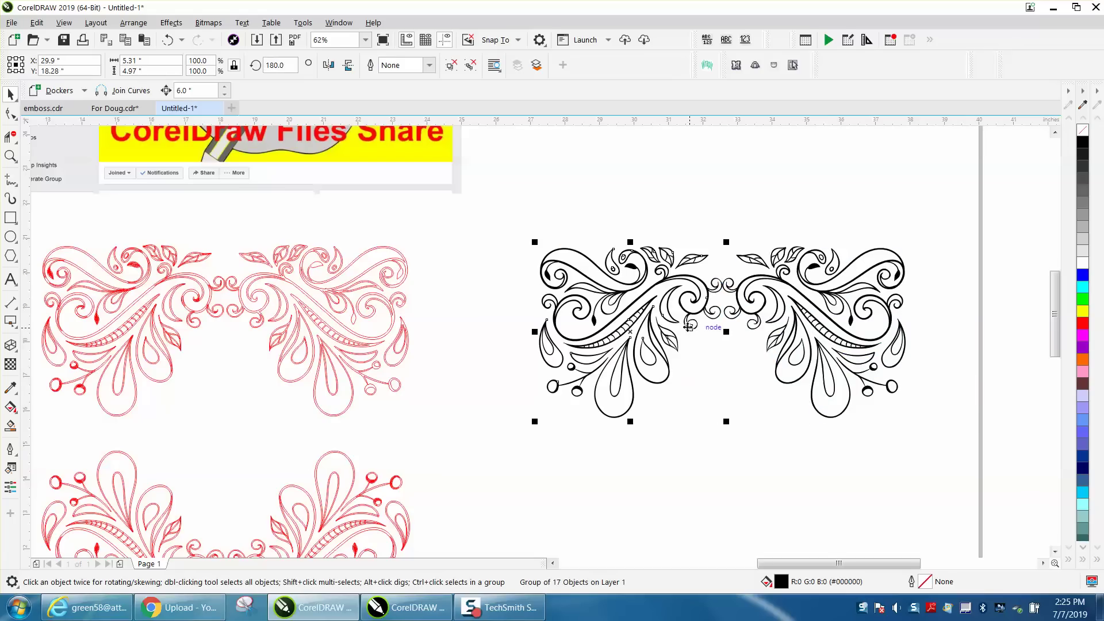
pyautogui.moveTo(515, 214); pyautogui.dragTo(862, 421)
pyautogui.moveTo(932, 450); pyautogui.dragTo(920, 444)
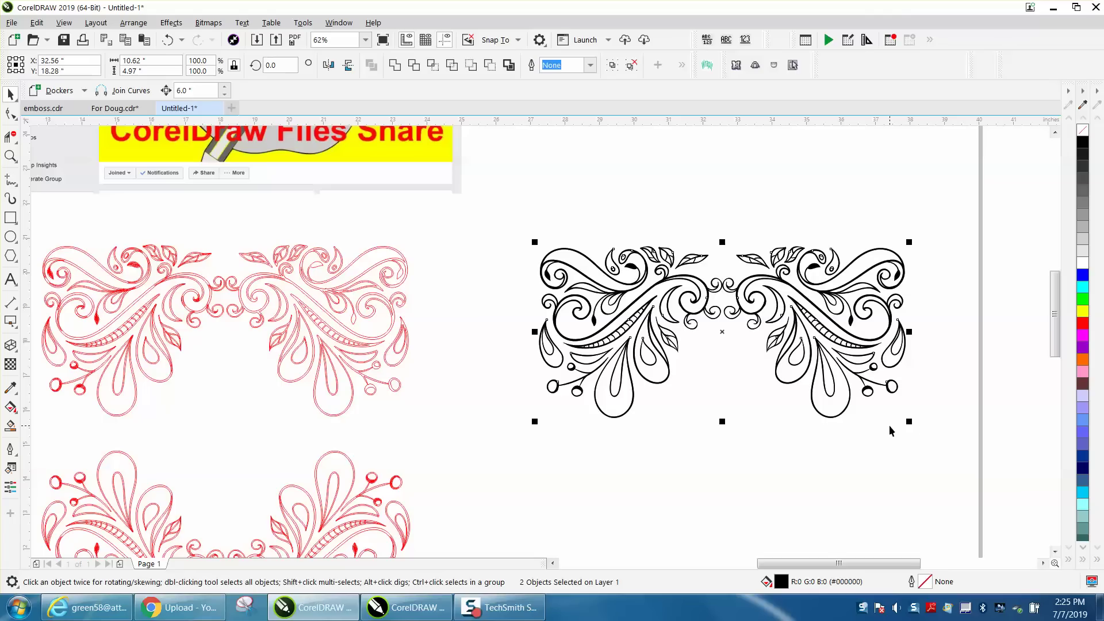
pyautogui.moveTo(723, 242); pyautogui.dragTo(713, 414)
pyautogui.scroll(-2, 701, 363)
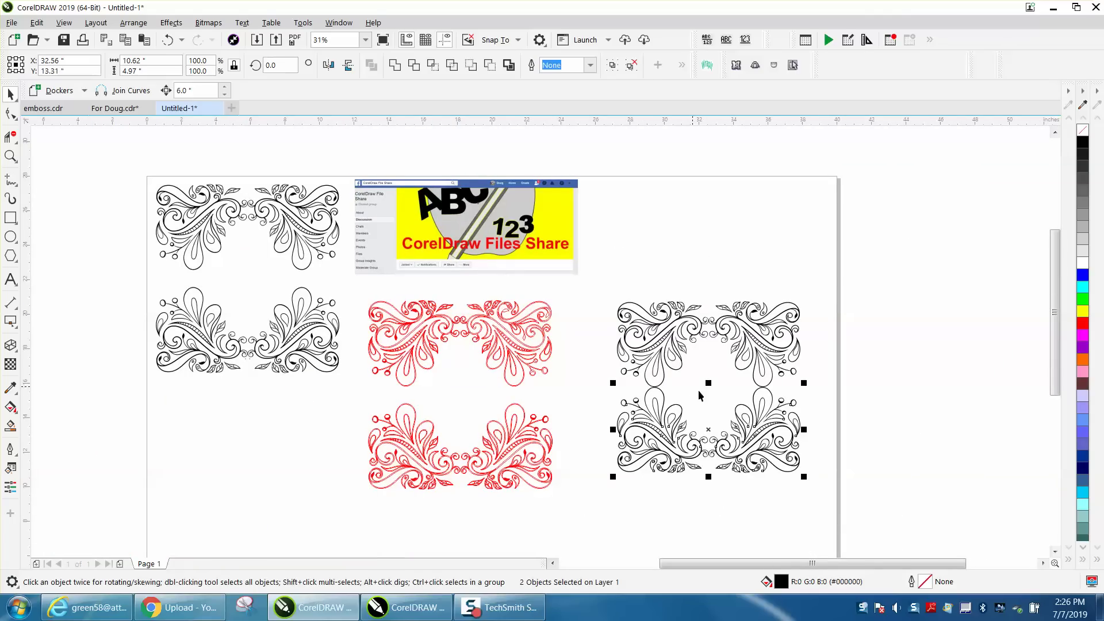
# - Set the nudge distance to 1 and nudge the lower mirrored pair down, then zoom on the left ornament
pyautogui.press('Escape')
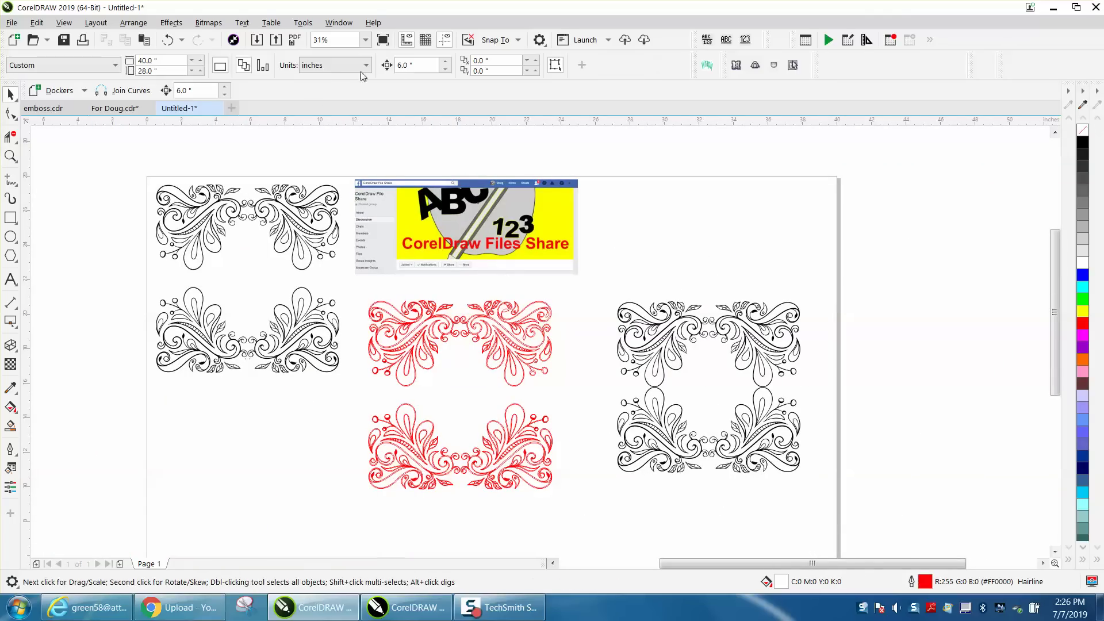
pyautogui.write('1')
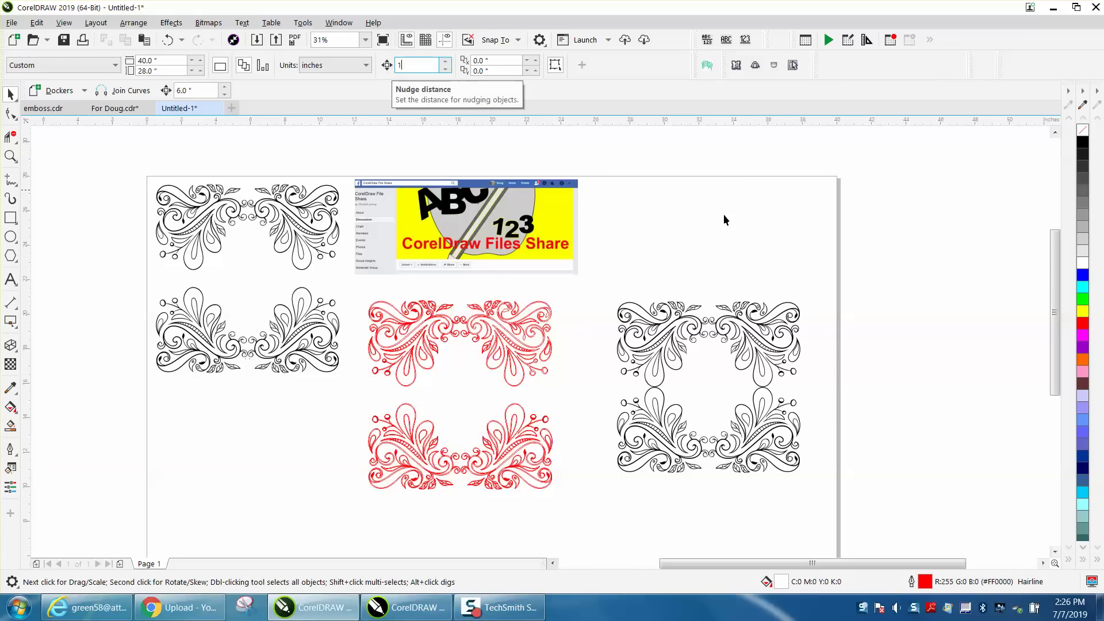
pyautogui.moveTo(823, 377); pyautogui.dragTo(610, 498)
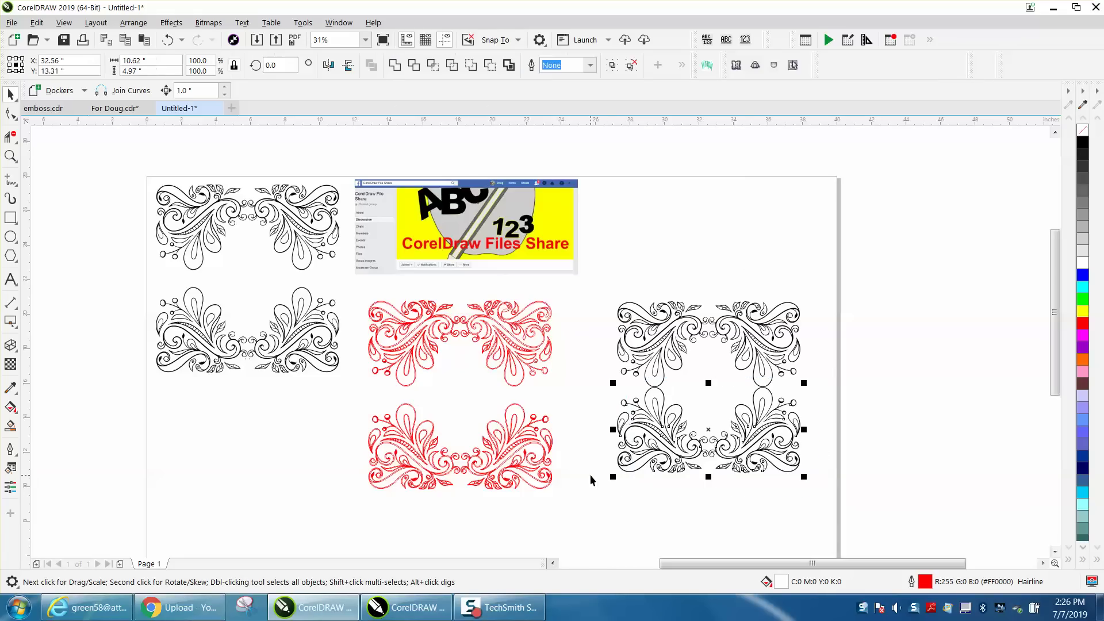
pyautogui.click(835, 420)
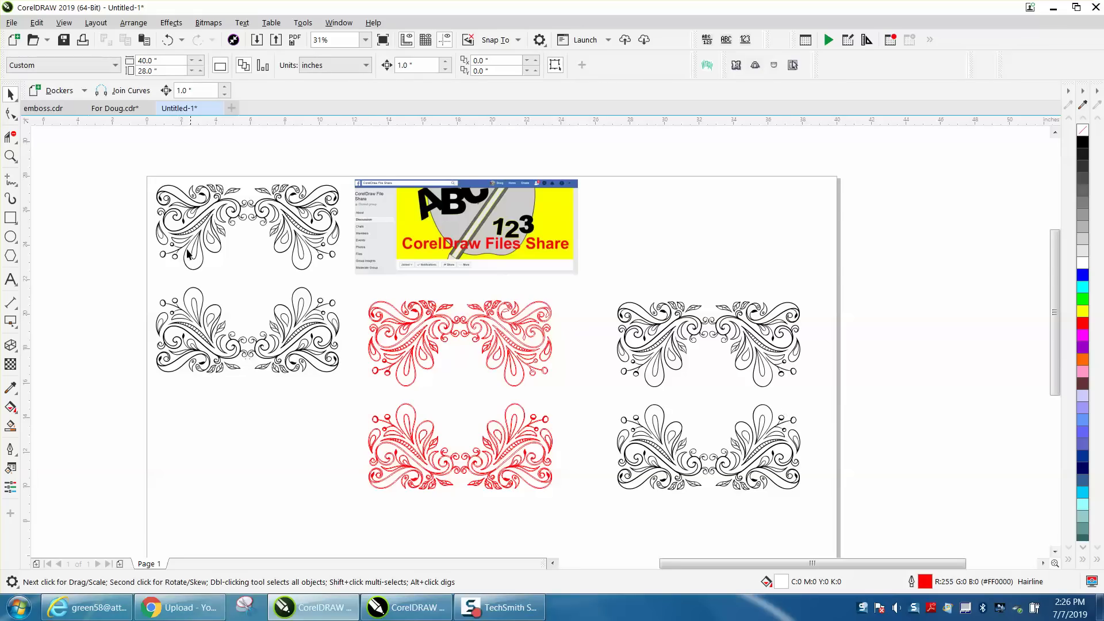
pyautogui.click(10, 156)
pyautogui.moveTo(145, 292); pyautogui.dragTo(363, 382)
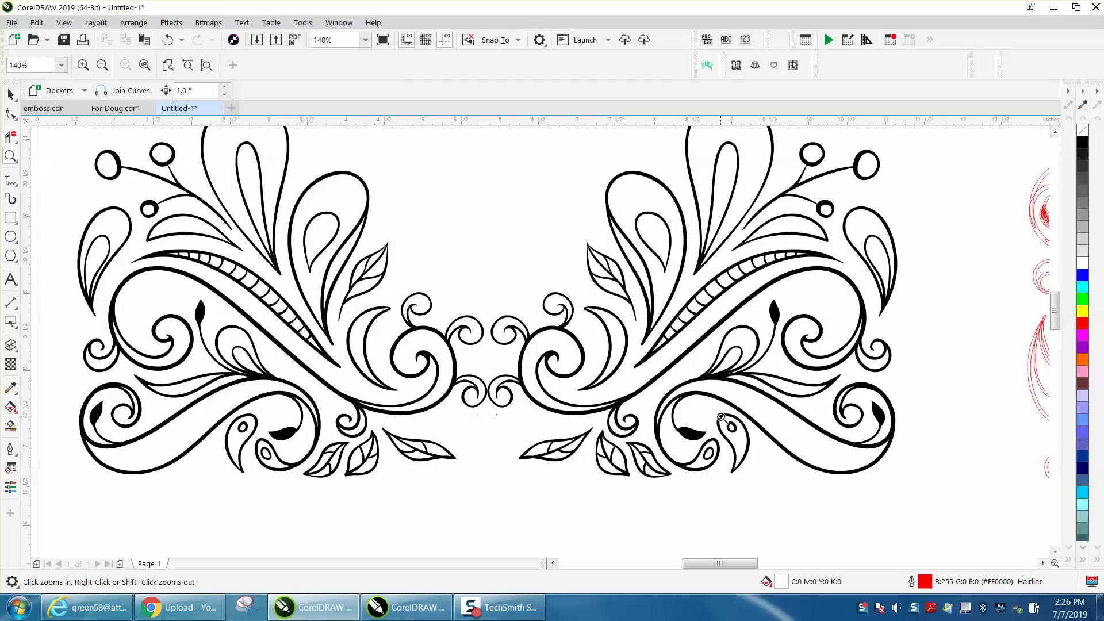
pyautogui.scroll(8, 752, 437)
pyautogui.scroll(-2, 575, 380)
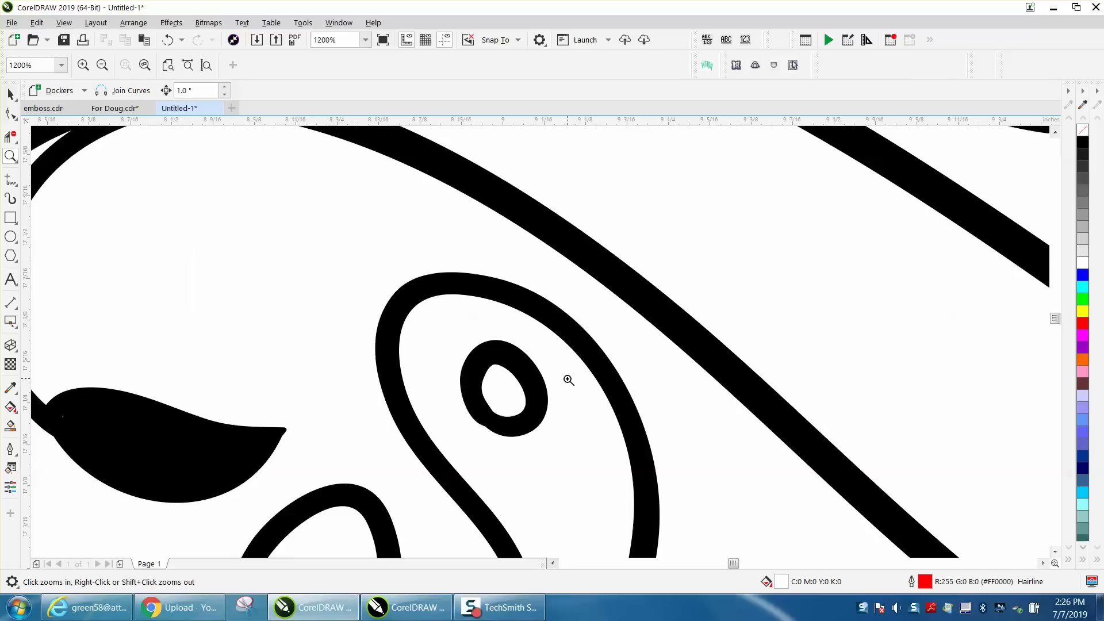
pyautogui.moveTo(460, 396); pyautogui.dragTo(550, 460)
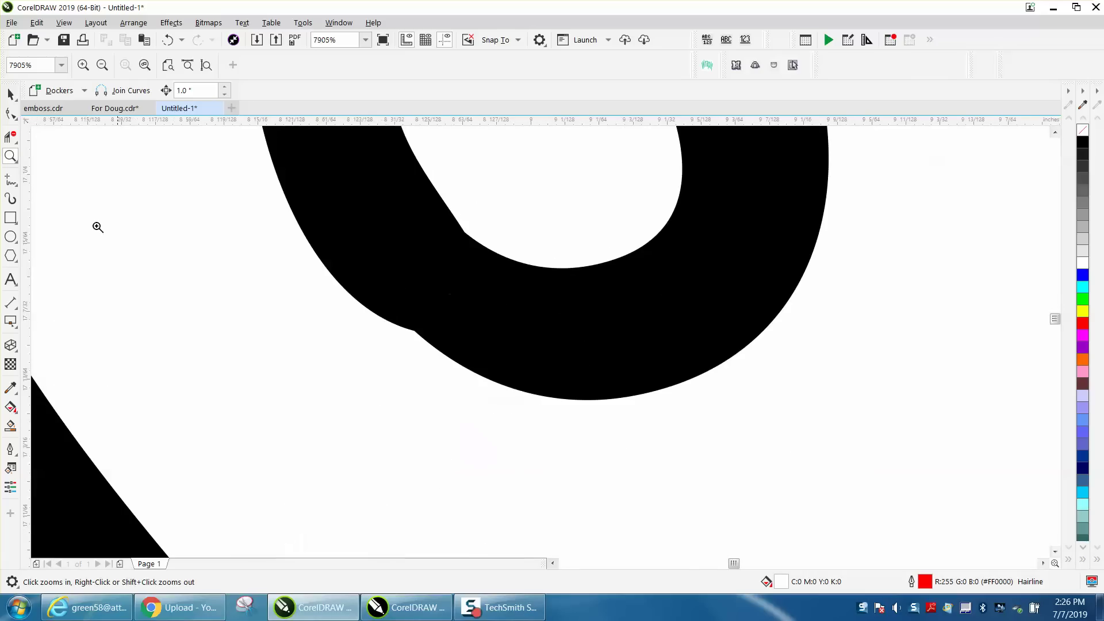
pyautogui.press('F10')
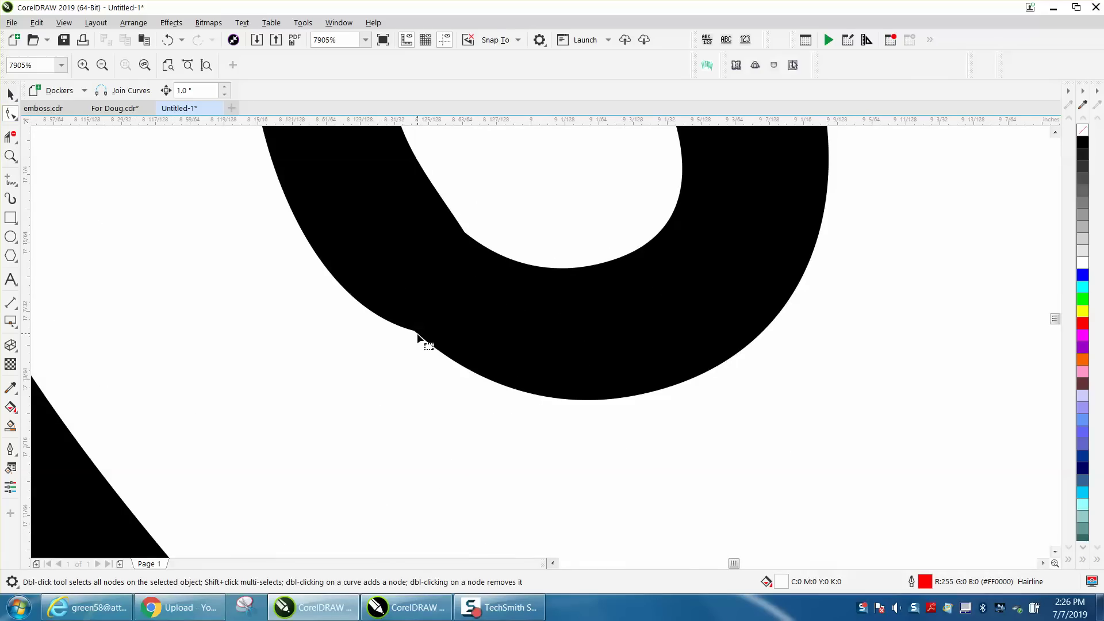
pyautogui.scroll(-6, 378, 311)
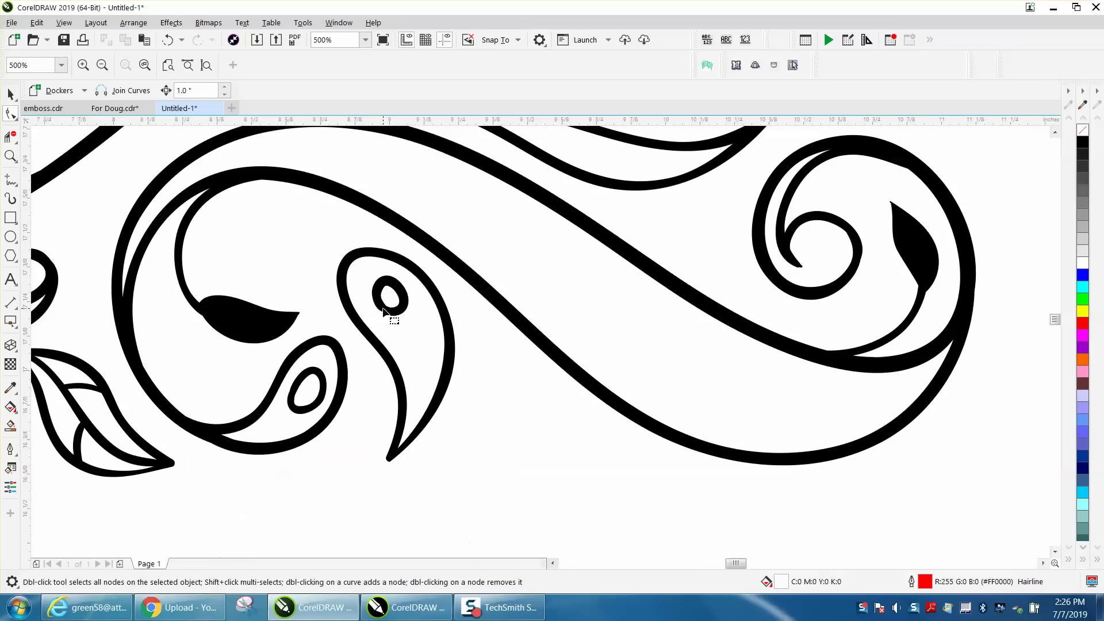
pyautogui.scroll(-1, 413, 305)
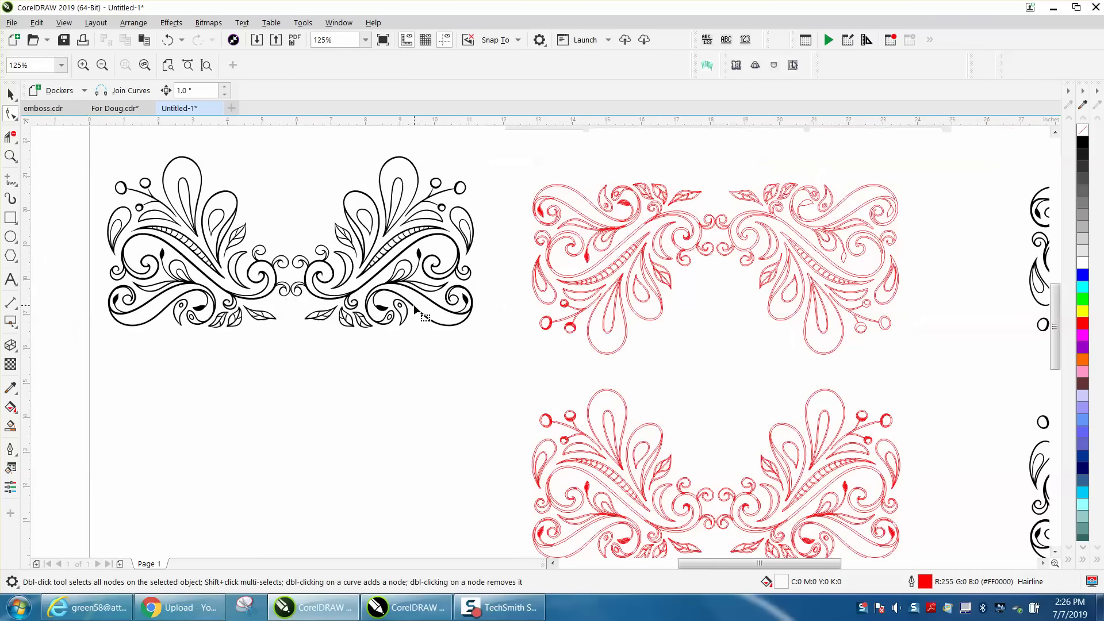
pyautogui.click(10, 94)
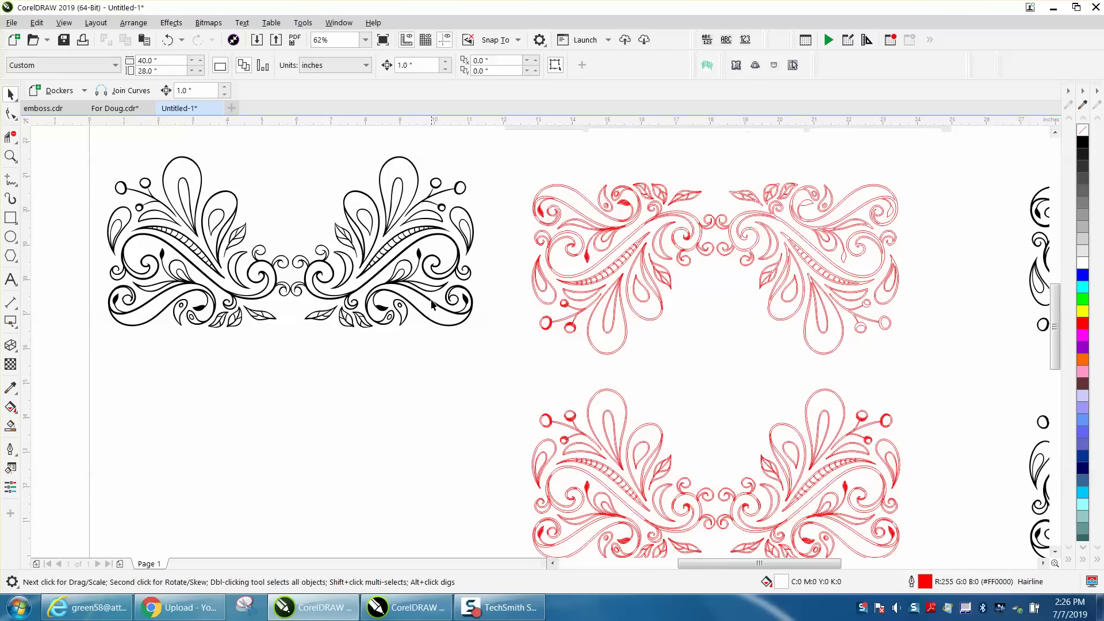
pyautogui.scroll(-2, 435, 304)
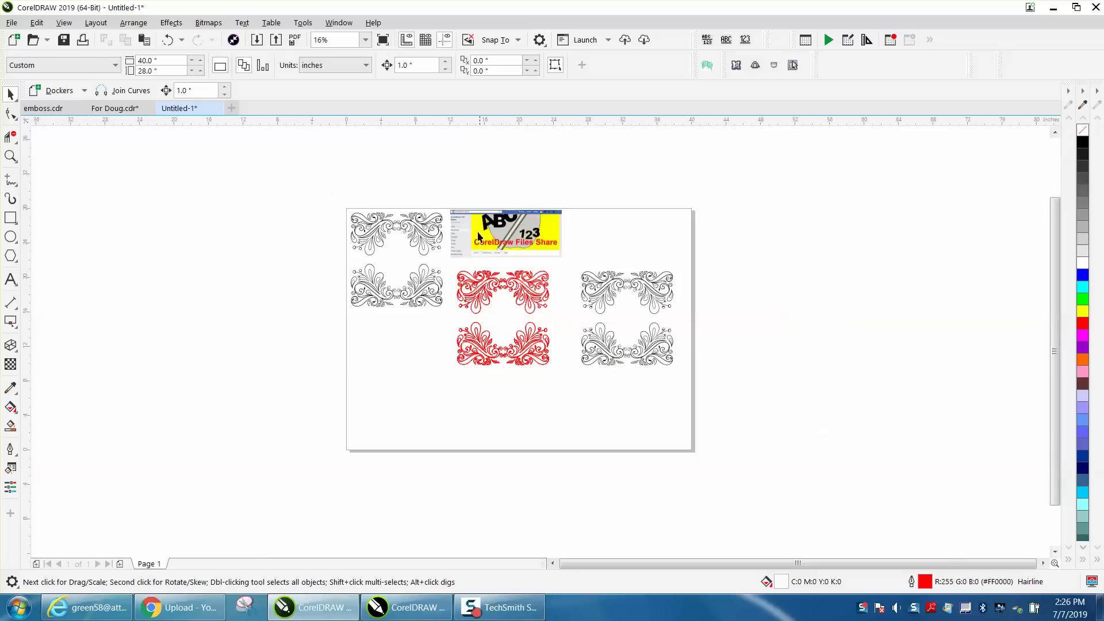
pyautogui.click(10, 156)
pyautogui.moveTo(440, 205); pyautogui.dragTo(578, 275)
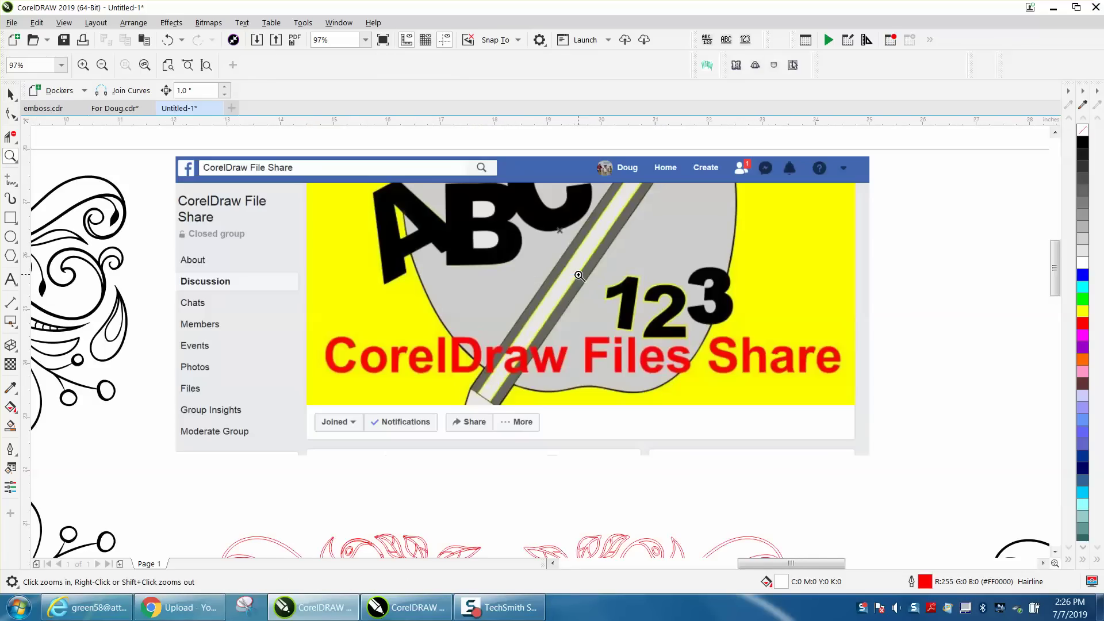